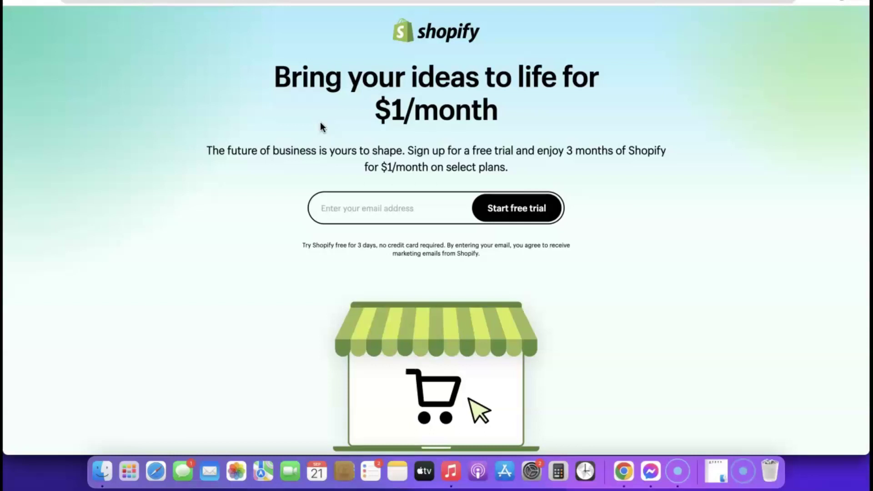
# - Bring up the free-trial sign-up page offering 3 months of Shopify for $1/month
pyautogui.click(355, 207)
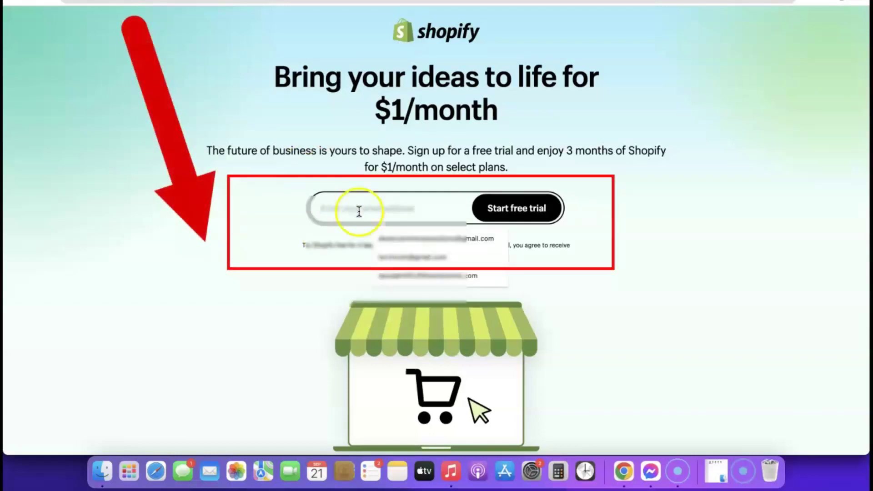
# - Fill in the saved email address from autofill and start the free trial
pyautogui.click(402, 239)
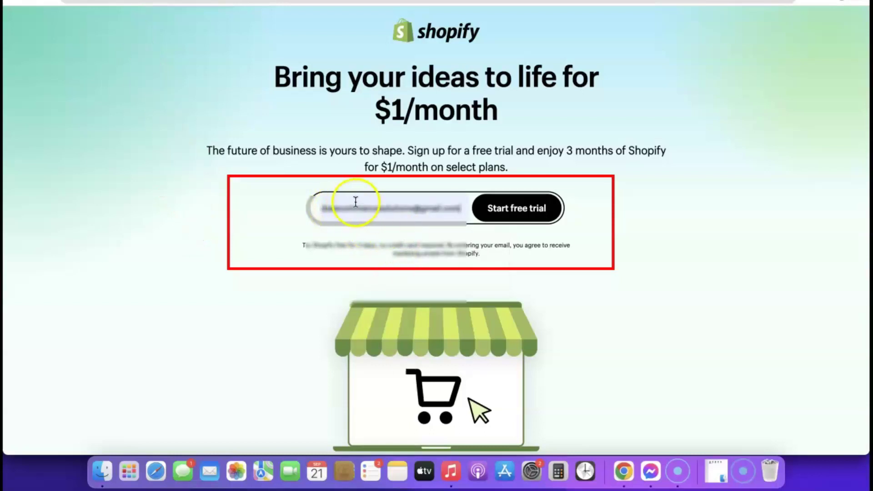
pyautogui.click(521, 210)
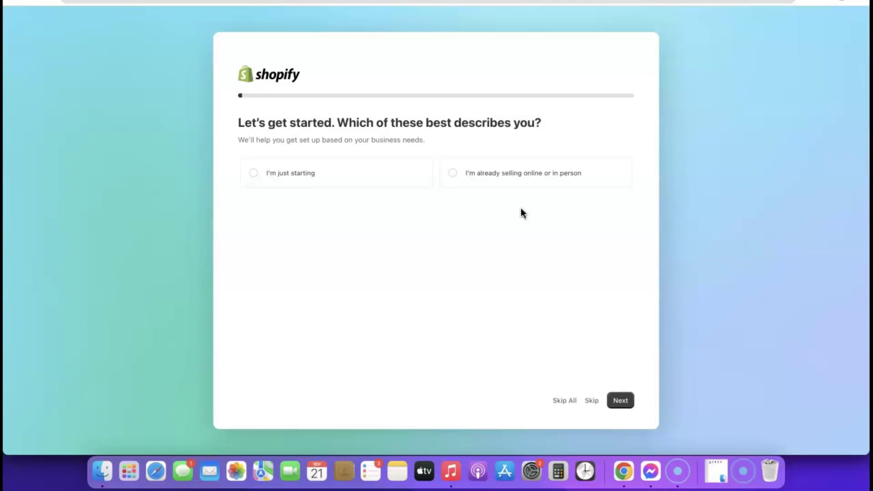
# - Answer that you're just starting and will sell through an online store
pyautogui.click(485, 210)
pyautogui.click(253, 175)
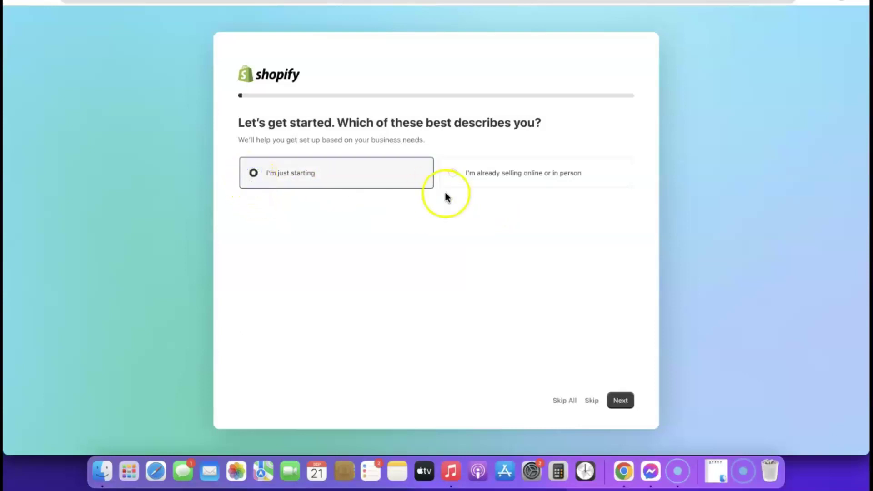
pyautogui.click(624, 405)
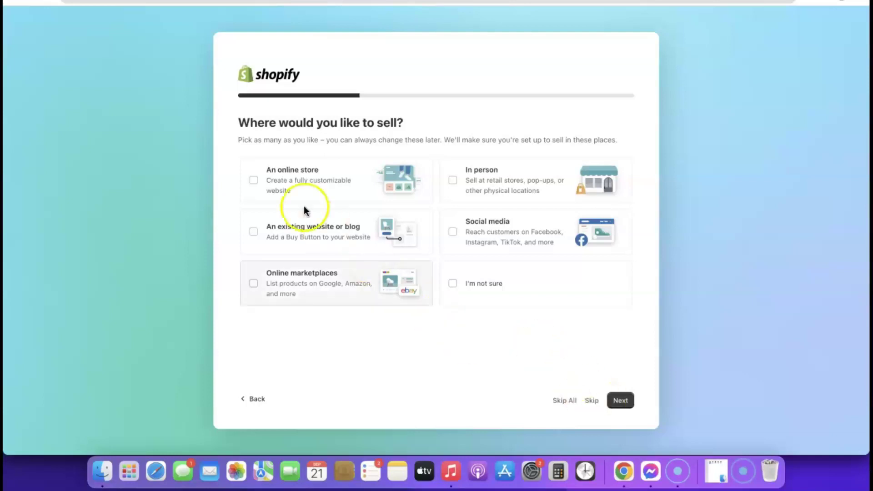
pyautogui.rightClick(256, 179)
pyautogui.click(246, 179)
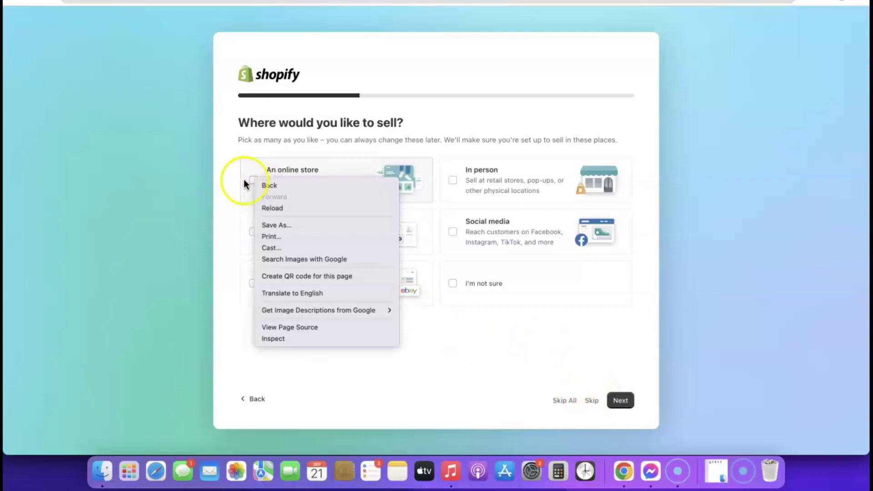
pyautogui.click(253, 180)
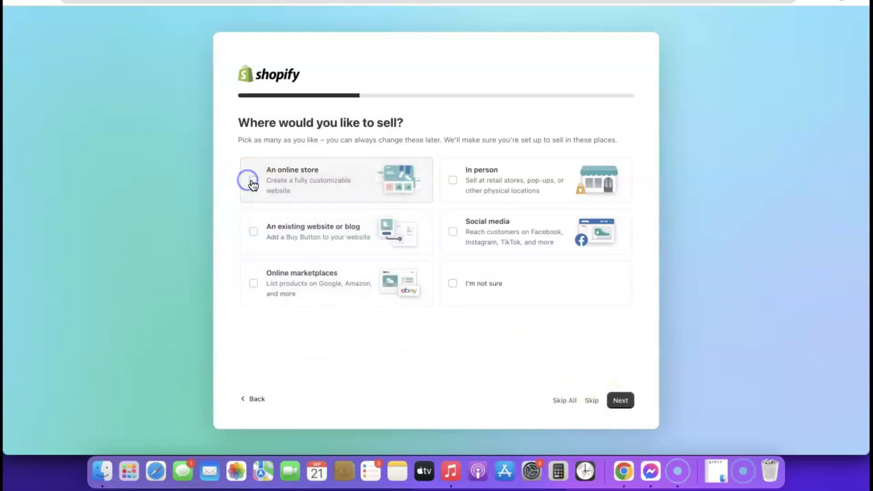
pyautogui.click(620, 402)
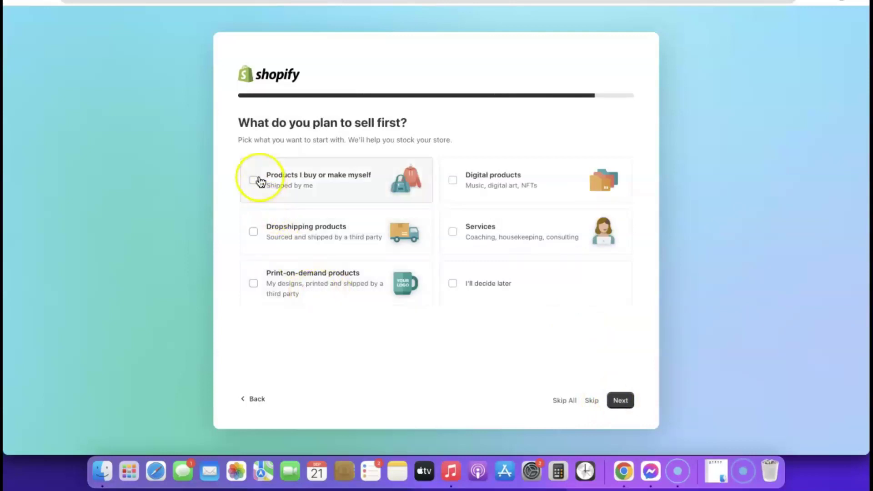
# - Choose dropshipping products and keep Nigeria as the business country/region
pyautogui.click(257, 232)
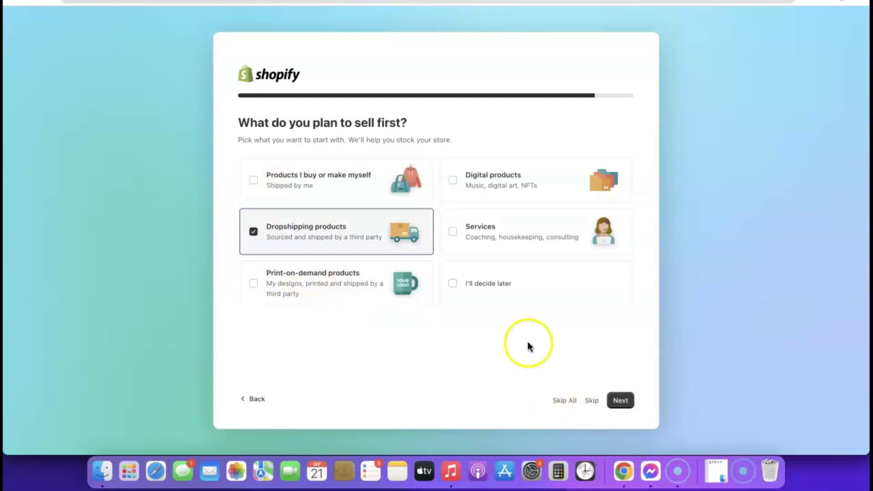
pyautogui.click(619, 406)
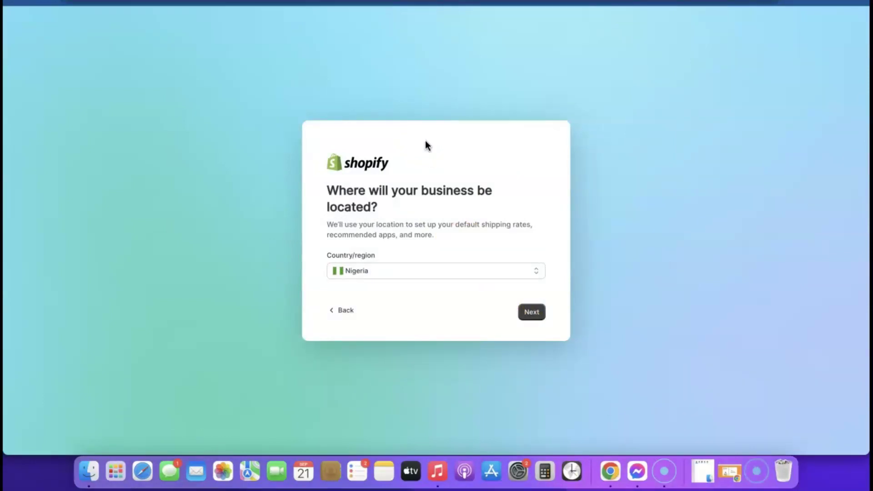
pyautogui.click(491, 272)
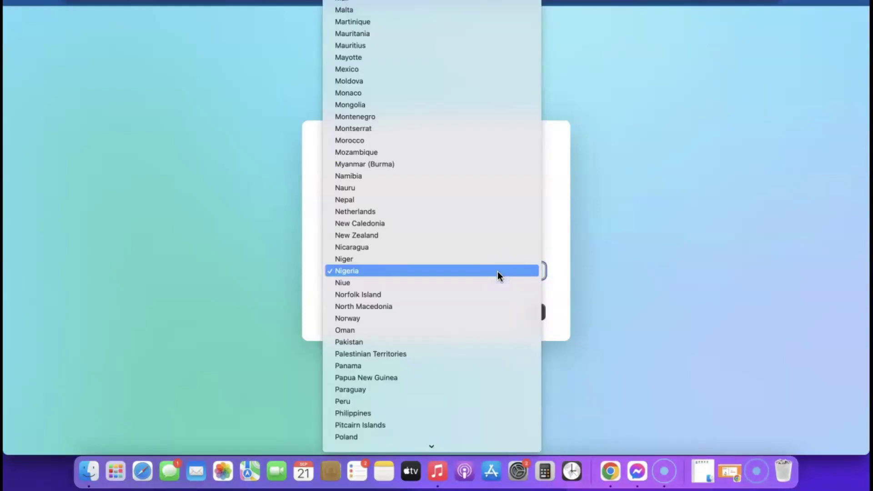
pyautogui.click(601, 275)
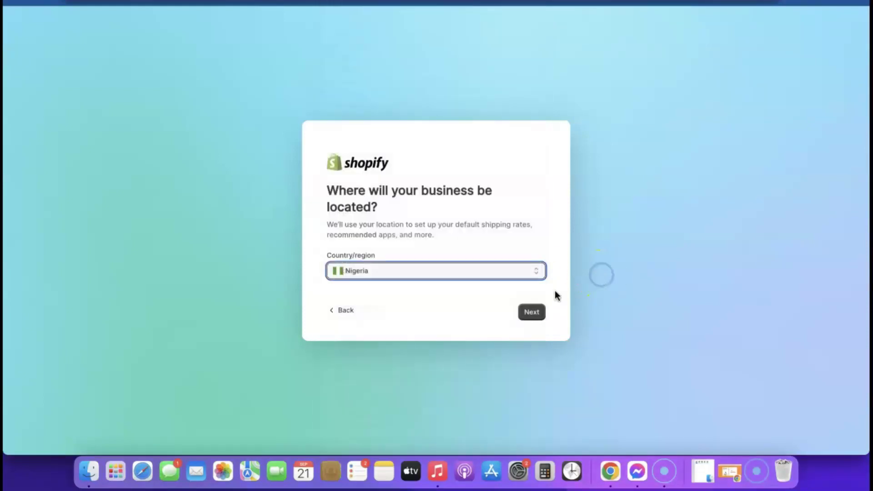
pyautogui.click(529, 315)
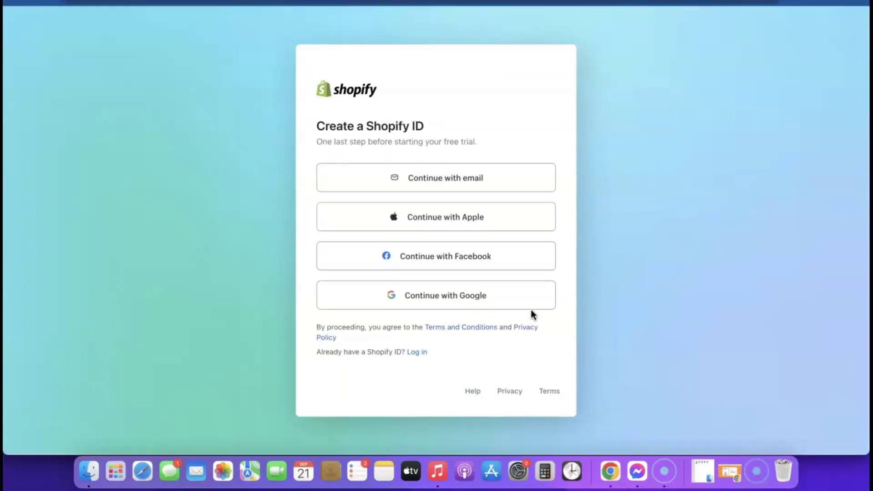
# - Create a Shopify ID with email using Chrome's suggested strong password
pyautogui.click(438, 181)
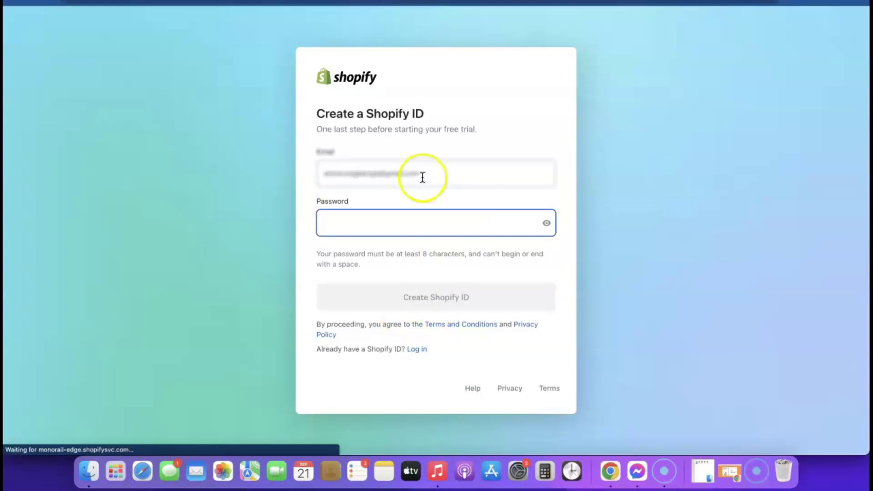
pyautogui.click(470, 224)
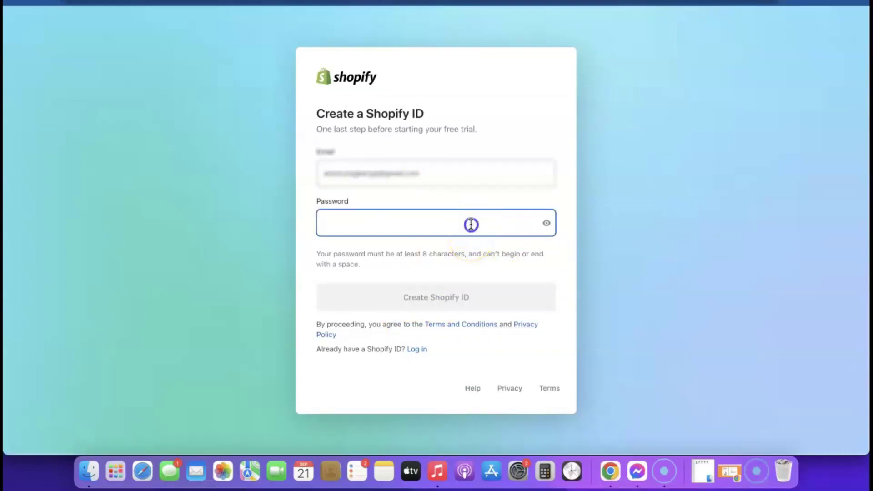
pyautogui.click(468, 254)
pyautogui.click(467, 253)
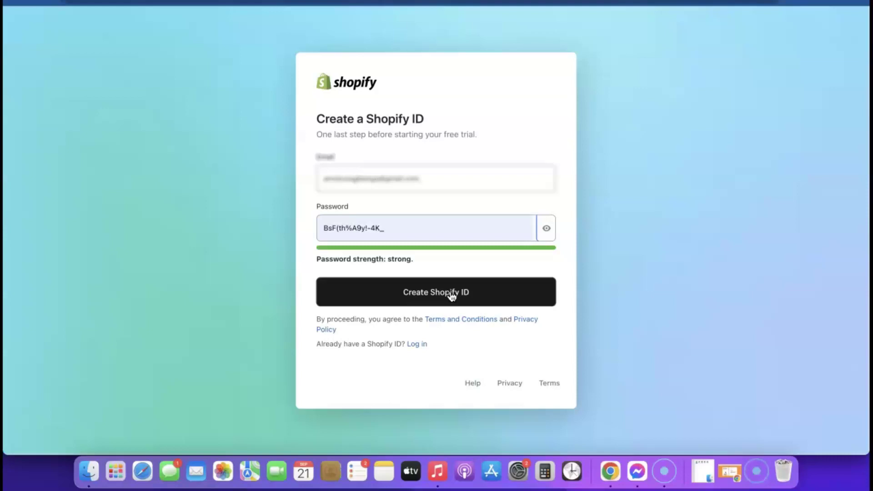
pyautogui.click(412, 293)
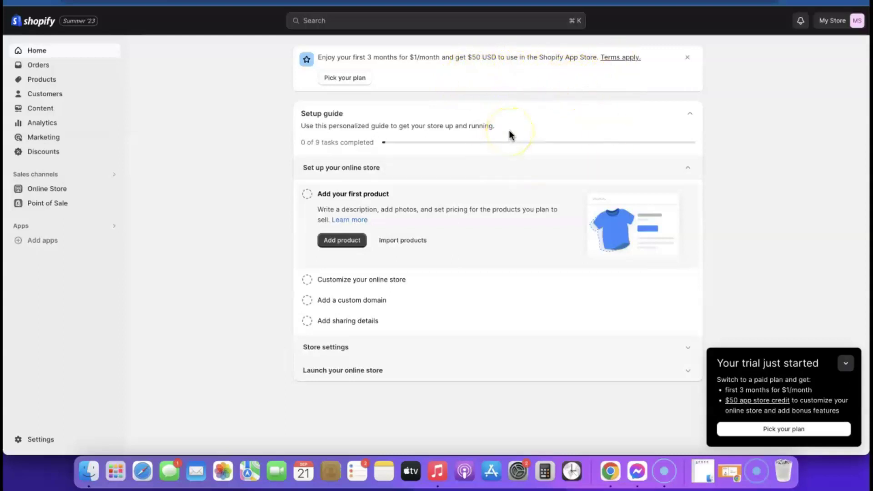
# - Reach the Select a plan page via Online Store > Themes and the password banner
pyautogui.click(349, 79)
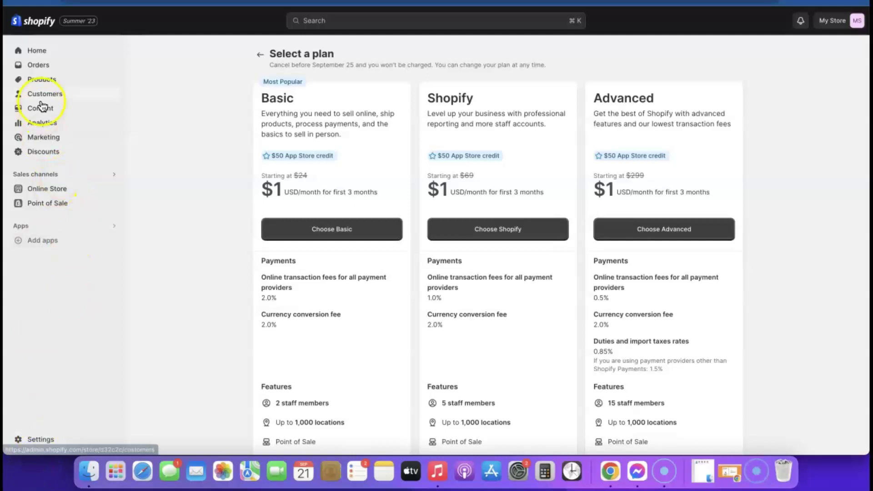
pyautogui.click(36, 52)
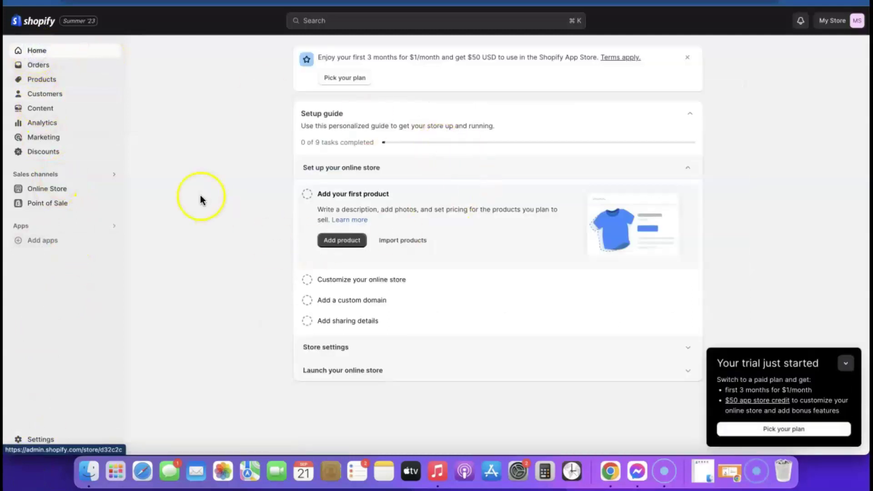
pyautogui.click(44, 189)
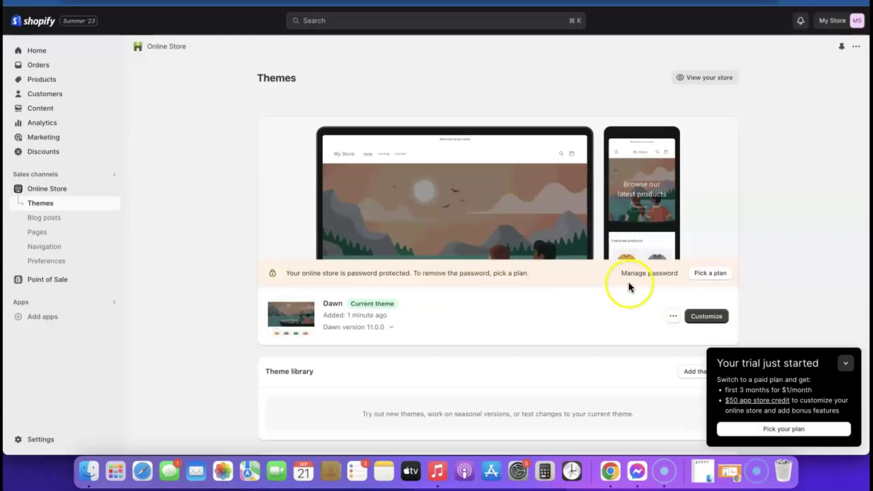
pyautogui.click(708, 274)
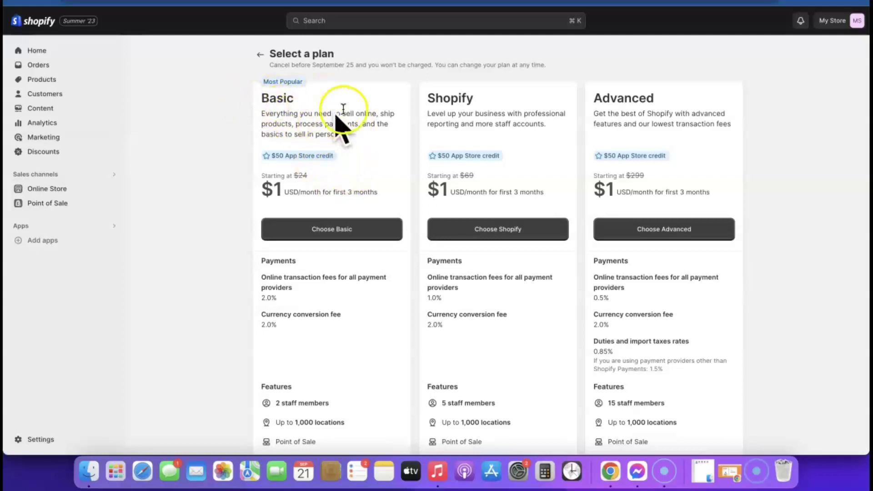
# - Choose the Basic plan with a monthly billing cycle
pyautogui.click(332, 232)
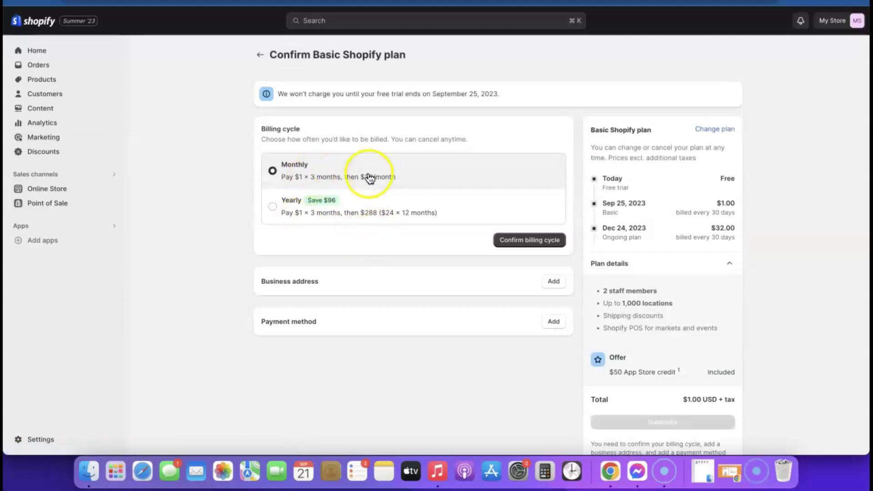
pyautogui.click(296, 205)
pyautogui.click(277, 171)
pyautogui.click(563, 247)
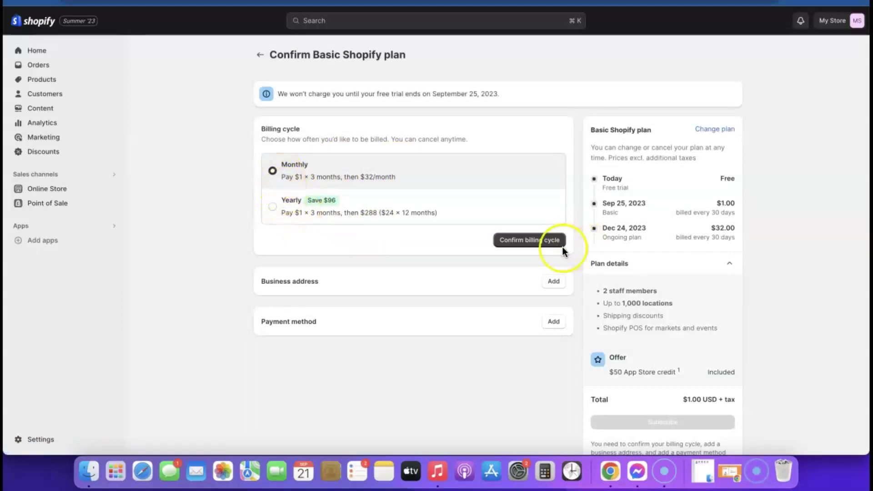
pyautogui.click(525, 246)
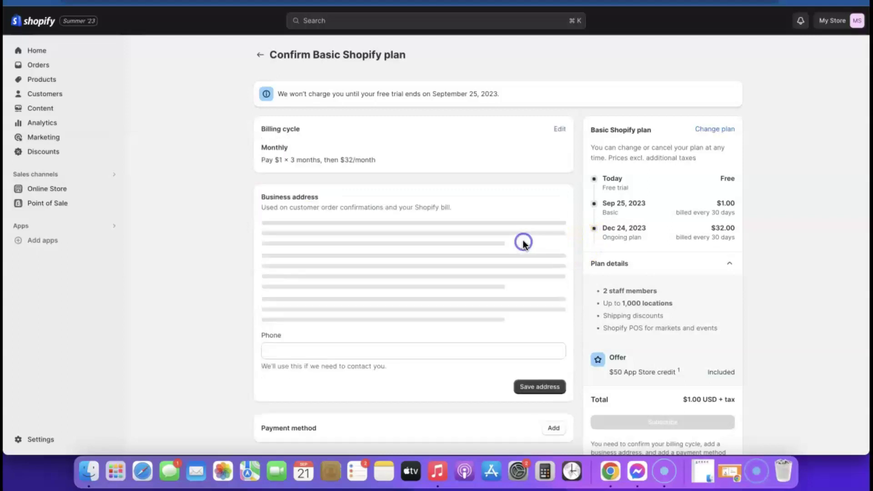
pyautogui.scroll(-3, 519, 227)
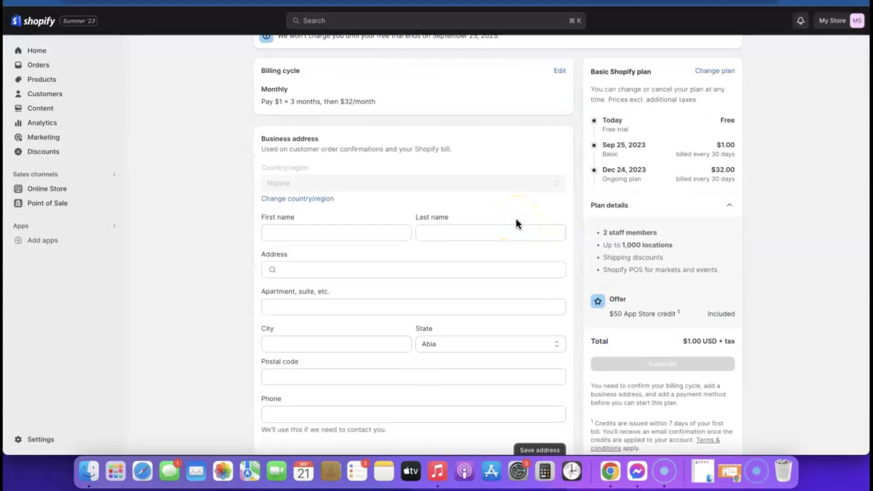
# - Enter the business contact's first and last name and save the business address
pyautogui.click(318, 231)
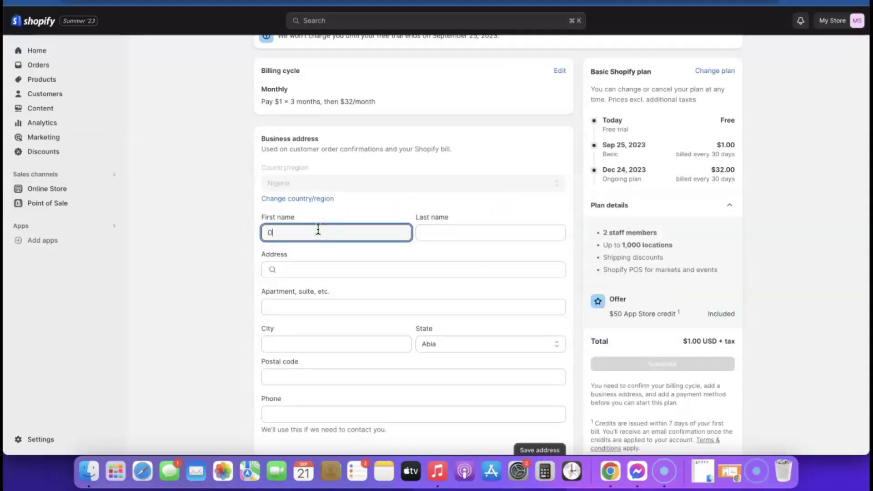
pyautogui.click(474, 231)
pyautogui.click(443, 272)
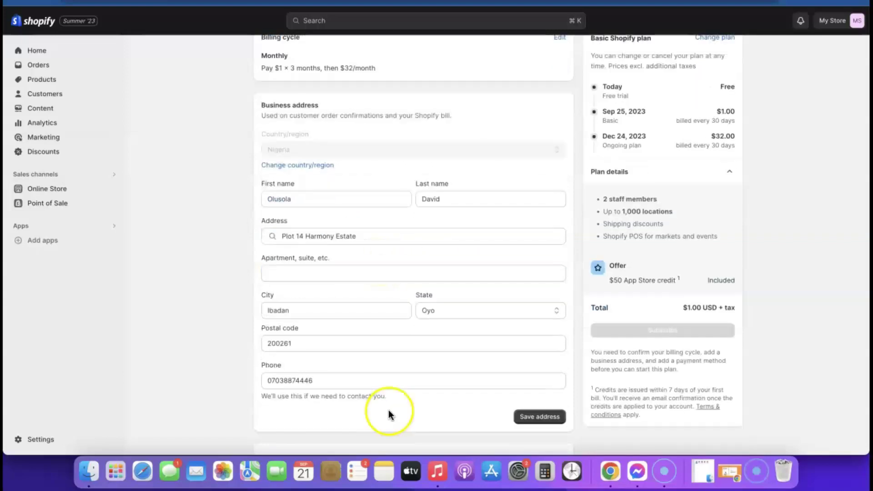
pyautogui.click(551, 419)
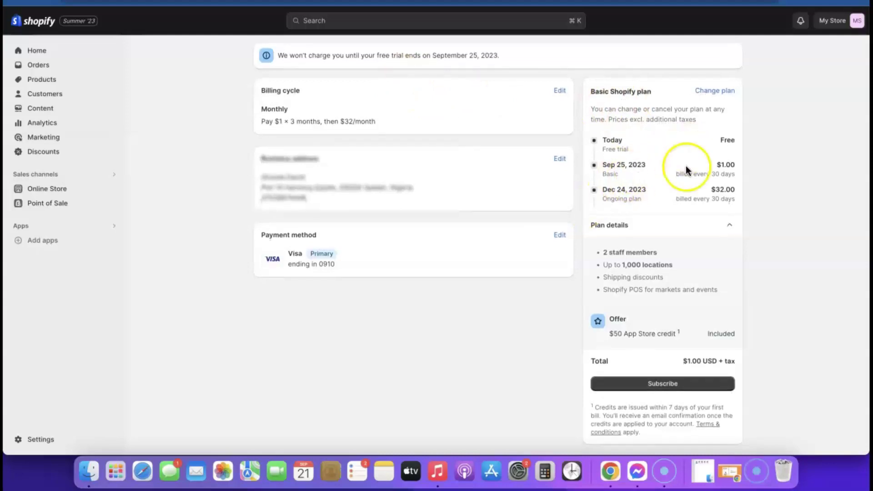
# - Subscribe to the Basic Shopify plan and decline the POS Pro add-on
pyautogui.click(664, 386)
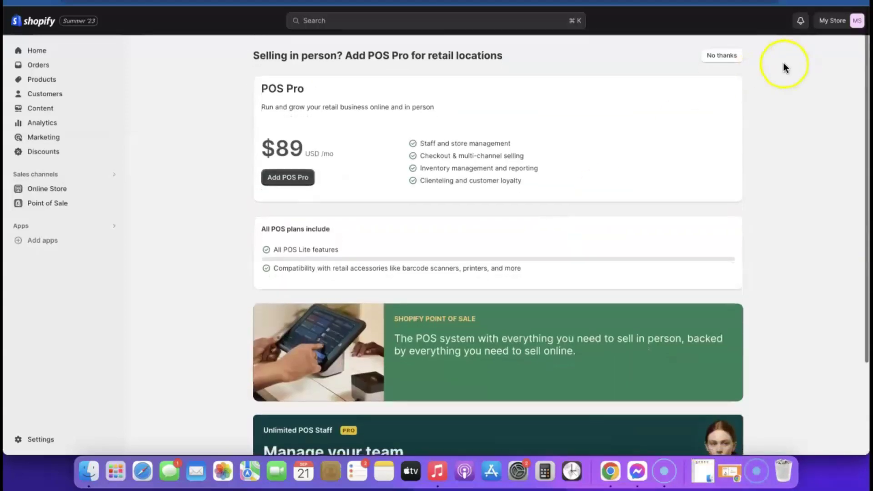
pyautogui.click(721, 56)
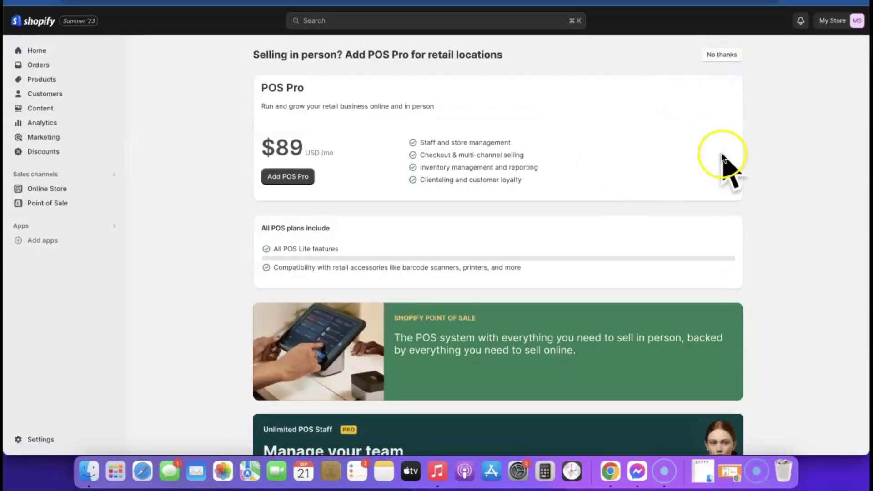
pyautogui.click(723, 55)
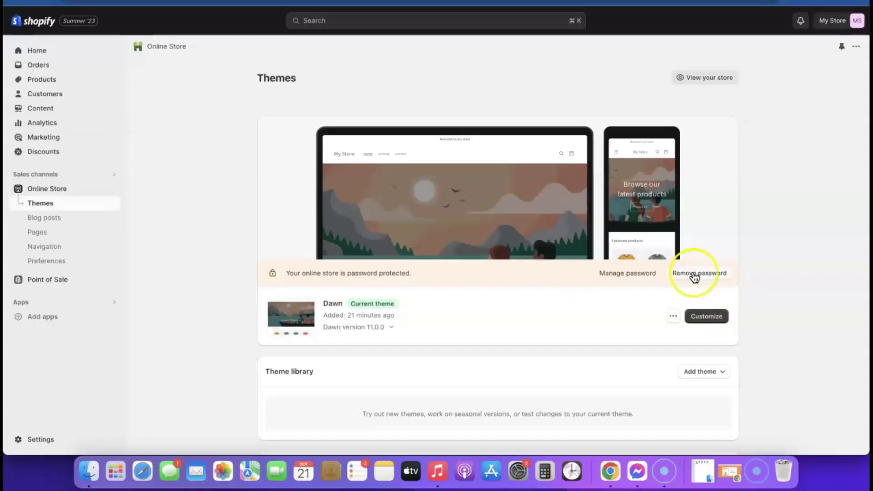
pyautogui.rightClick(705, 79)
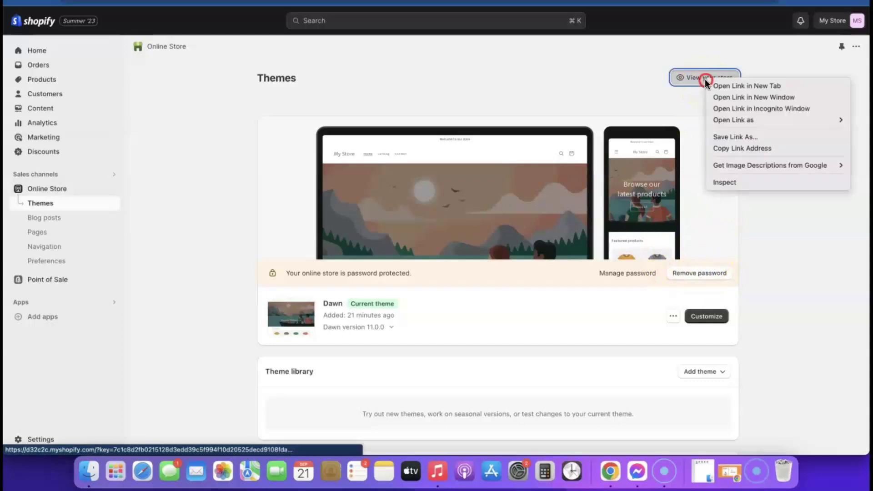
pyautogui.click(727, 86)
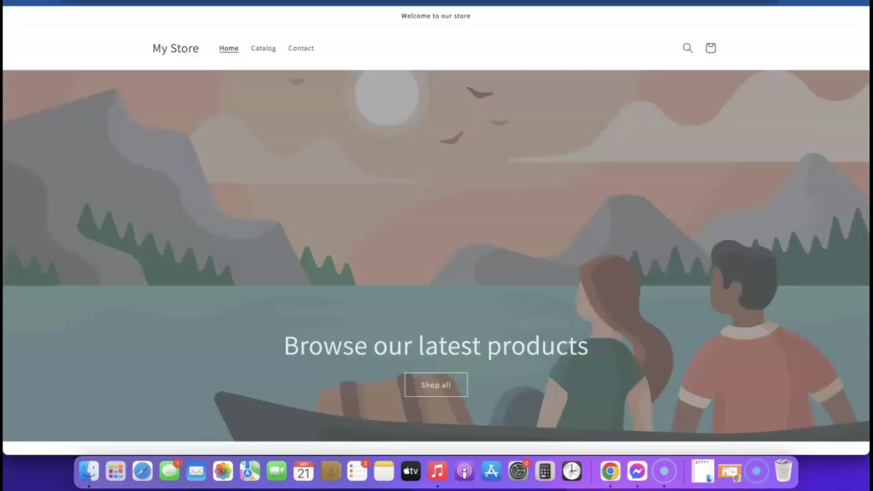
pyautogui.scroll(-10, 494, 151)
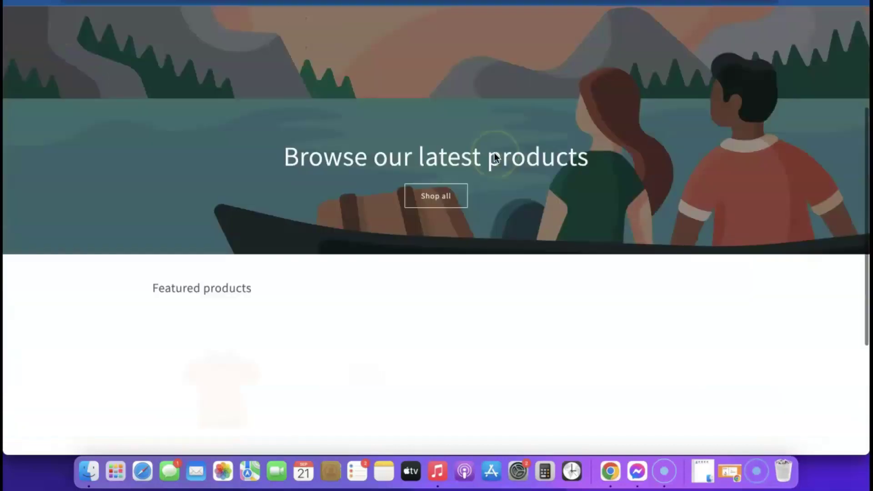
pyautogui.scroll(10, 438, 132)
pyautogui.scroll(-5, 432, 195)
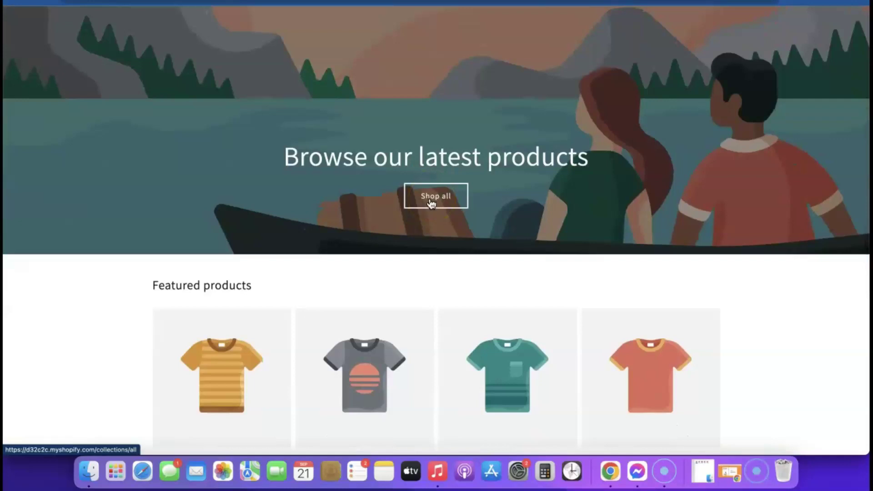
pyautogui.press('super+w')
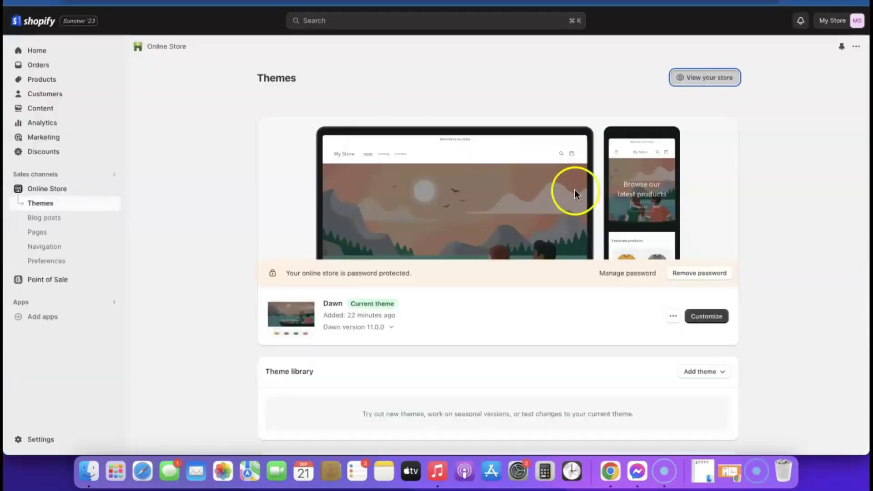
# - Add the free Sense theme from Popular free themes and publish it in place of Dawn
pyautogui.scroll(-1, 572, 206)
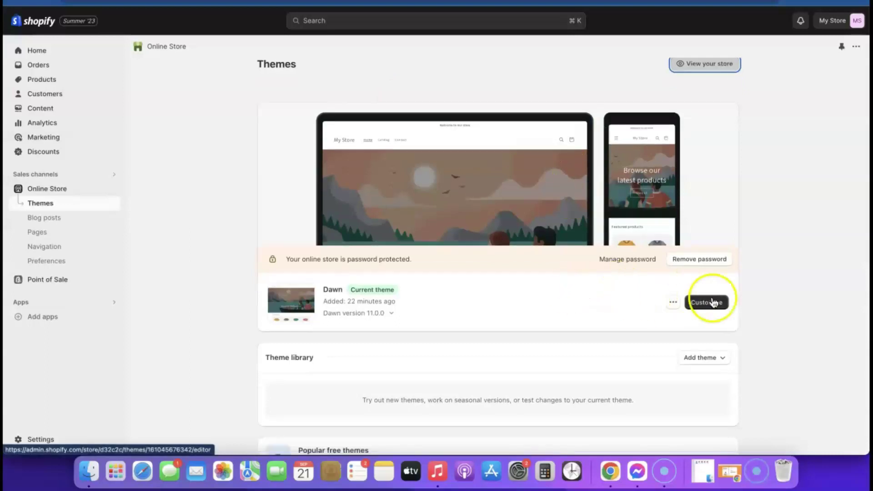
pyautogui.scroll(-5, 541, 314)
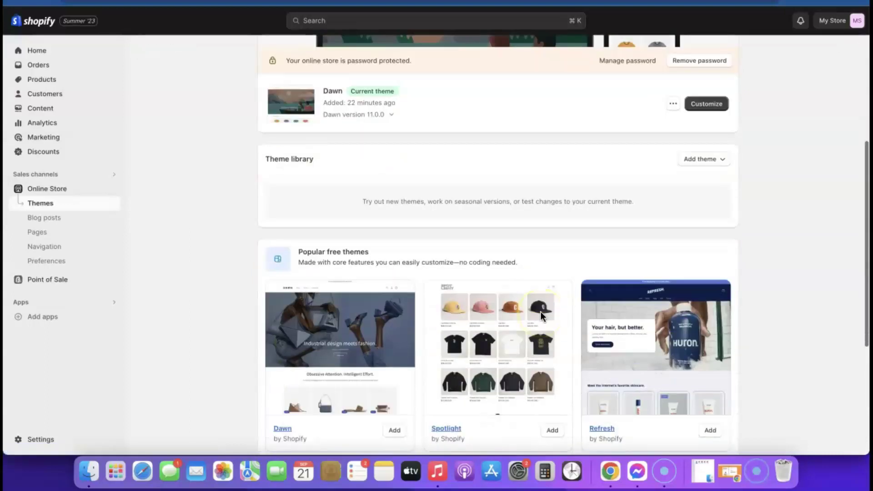
pyautogui.scroll(-5, 564, 314)
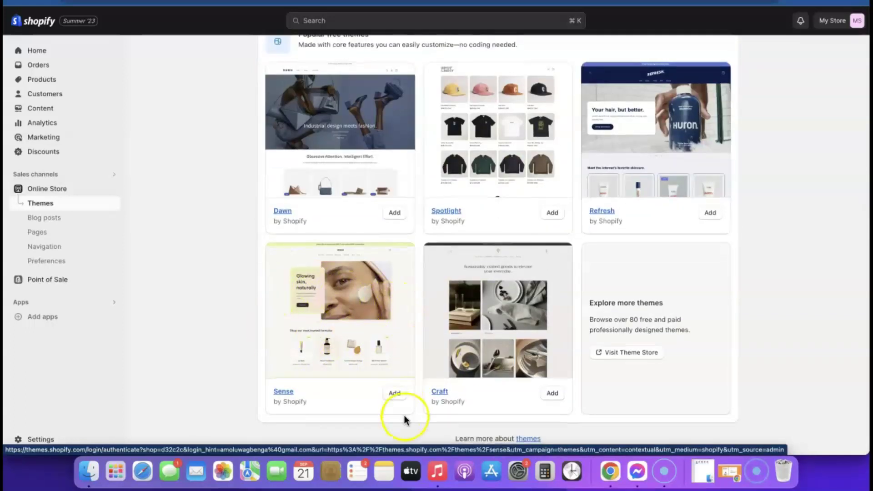
pyautogui.click(395, 394)
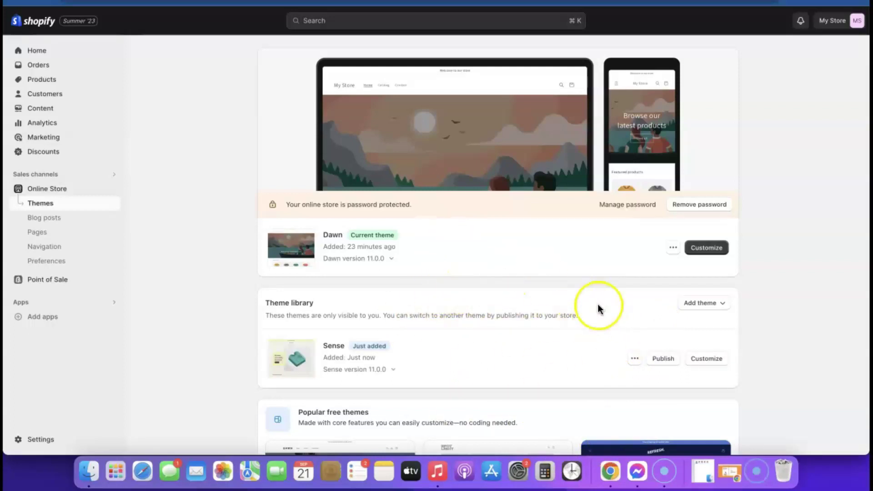
pyautogui.click(664, 360)
pyautogui.click(570, 325)
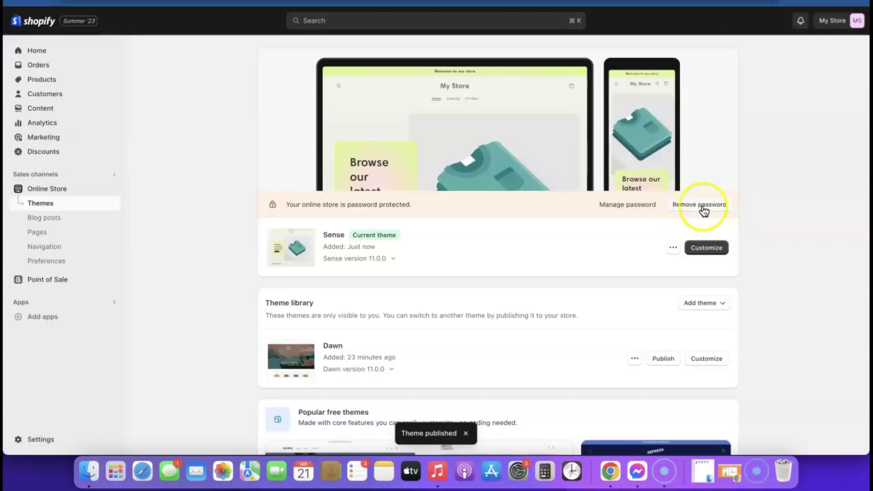
# - Remove the store password and open the Sense theme in the editor
pyautogui.click(701, 207)
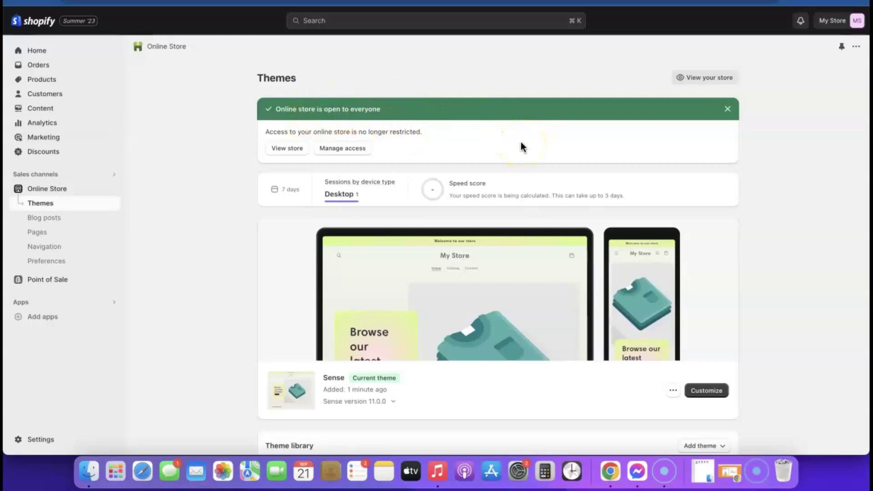
pyautogui.click(703, 392)
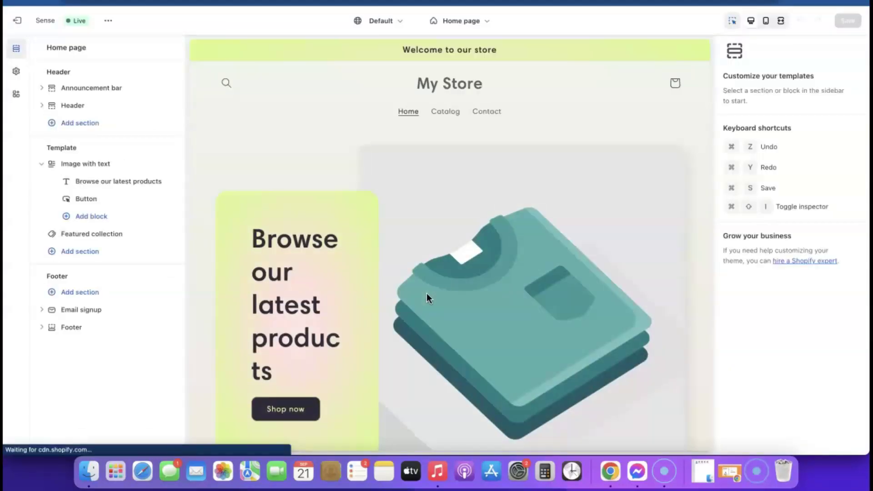
# - Look over the Image with text section on the Sense home page, then exit the editor
pyautogui.click(586, 349)
pyautogui.click(419, 181)
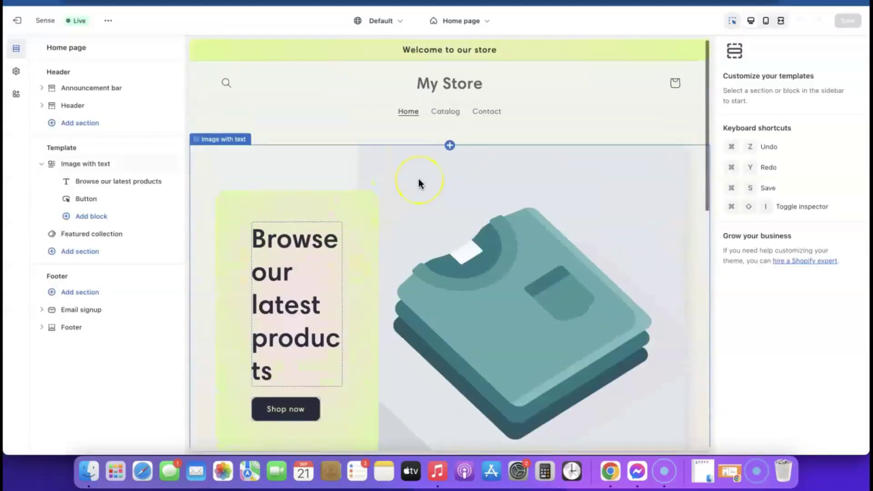
pyautogui.scroll(-5, 378, 184)
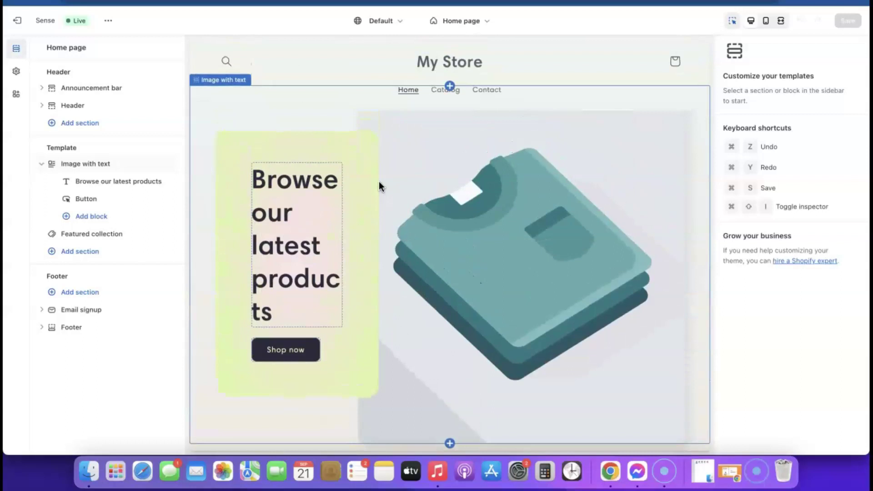
pyautogui.click(26, 22)
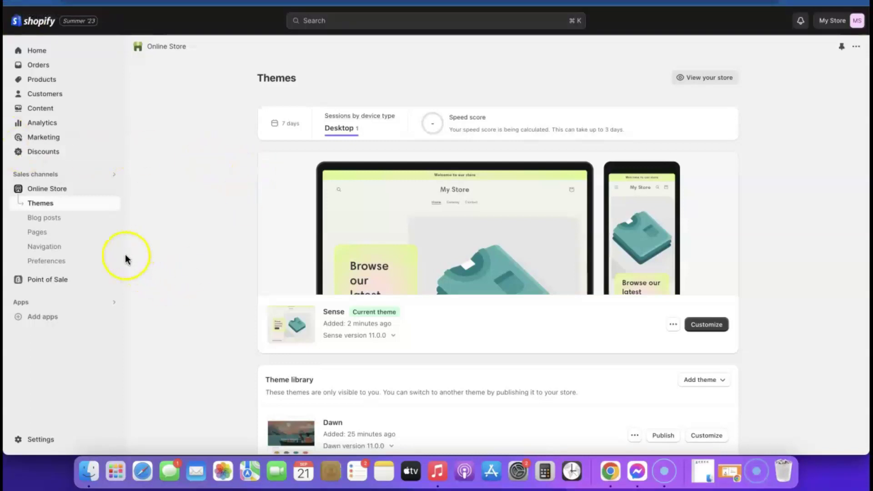
# - Go from the store's Apps menu to the full Shopify App Store and browse its listings
pyautogui.click(41, 317)
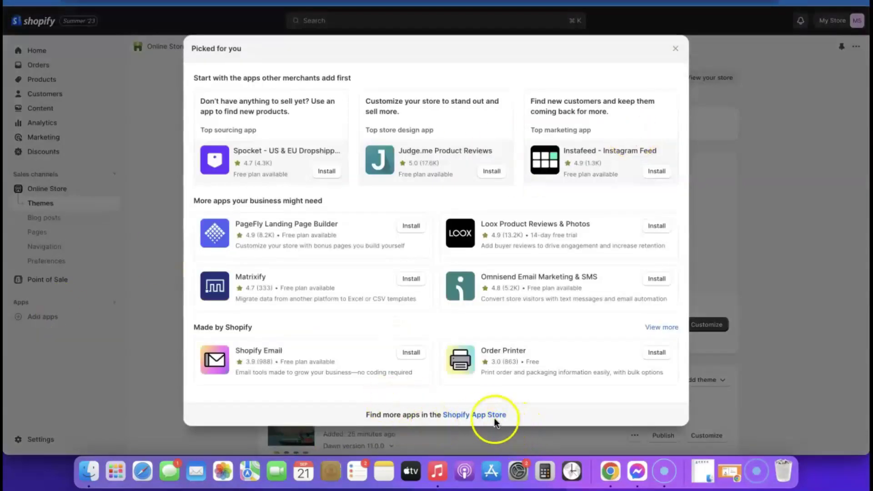
pyautogui.click(485, 416)
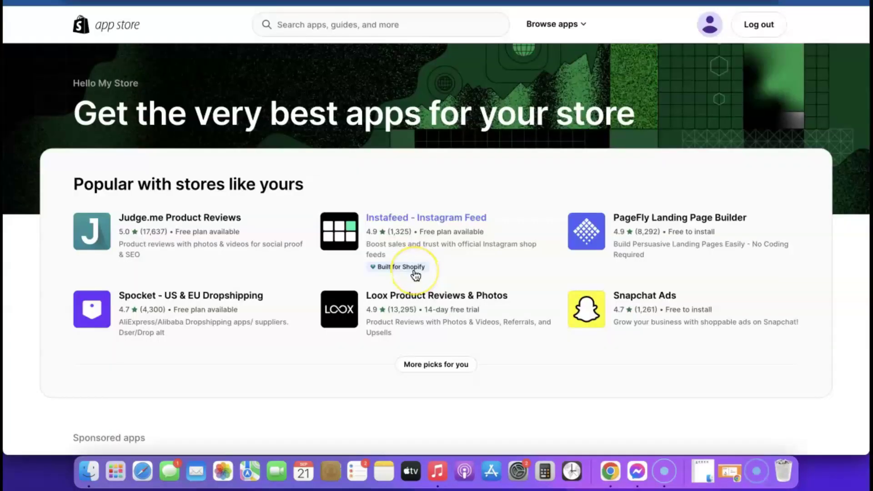
pyautogui.click(419, 269)
pyautogui.scroll(-5, 418, 272)
pyautogui.scroll(5, 361, 272)
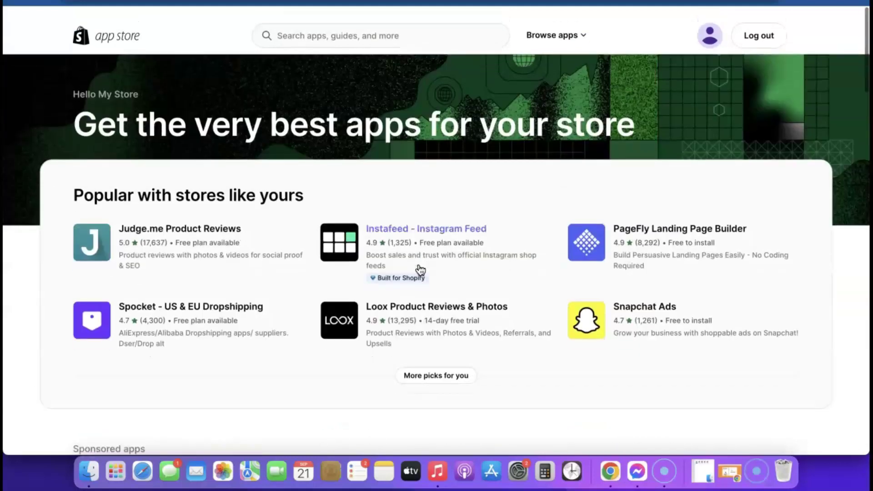
pyautogui.click(71, 261)
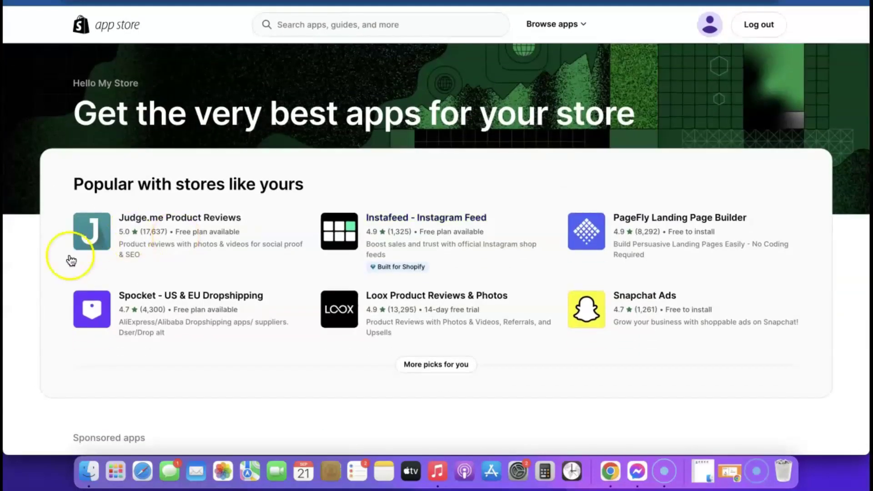
# - Search for 'Kopy' and bring up the Kopy - Copy products install page ($2.99/month)
pyautogui.click(361, 25)
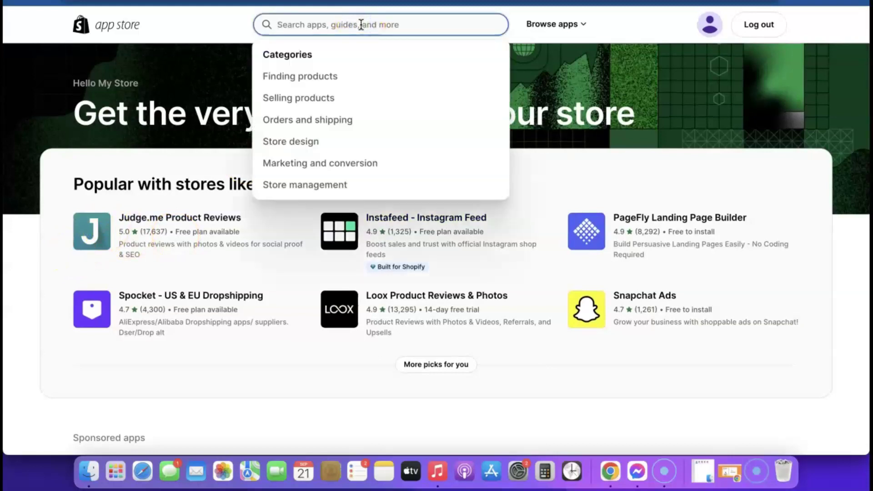
pyautogui.write('Kopy')
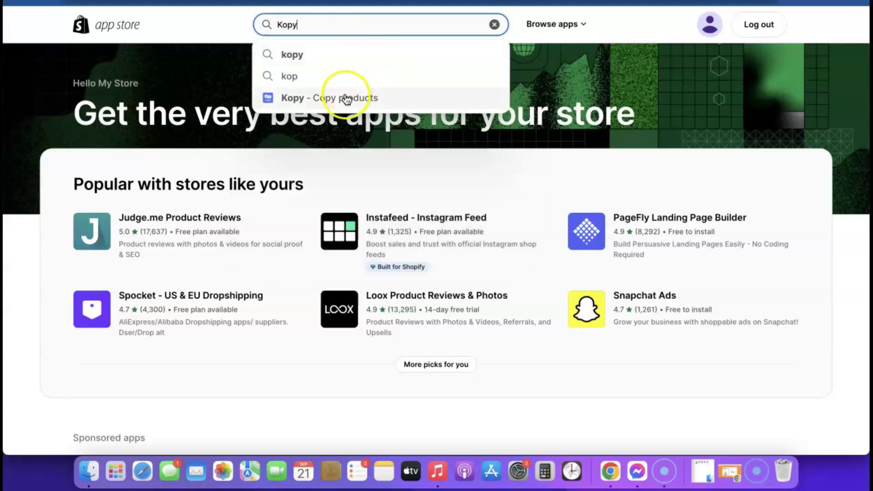
pyautogui.click(317, 104)
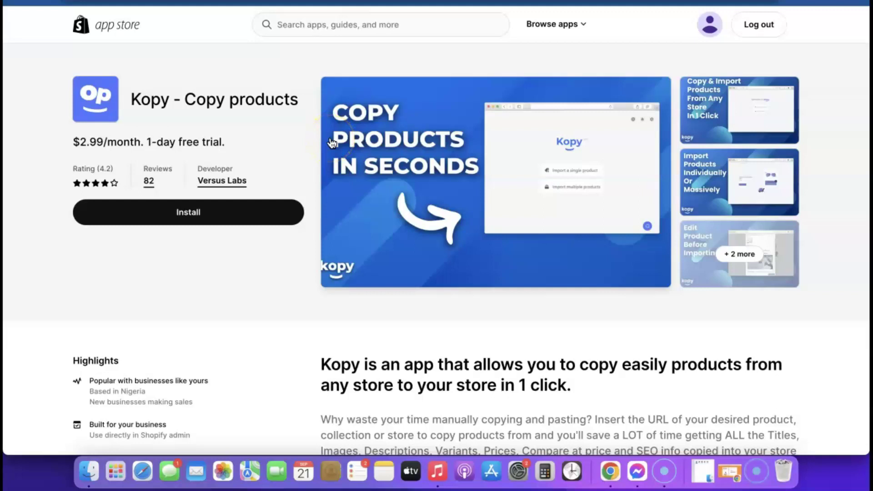
pyautogui.click(183, 214)
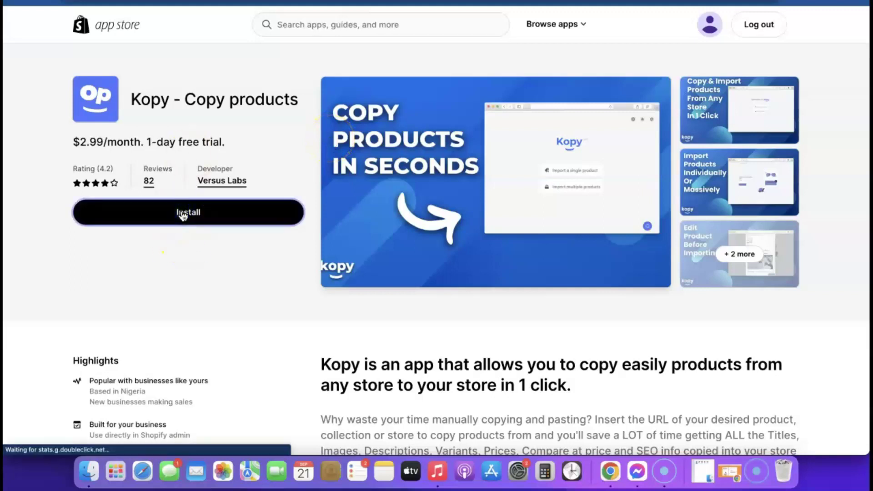
pyautogui.scroll(-3, 445, 266)
pyautogui.scroll(3, 445, 269)
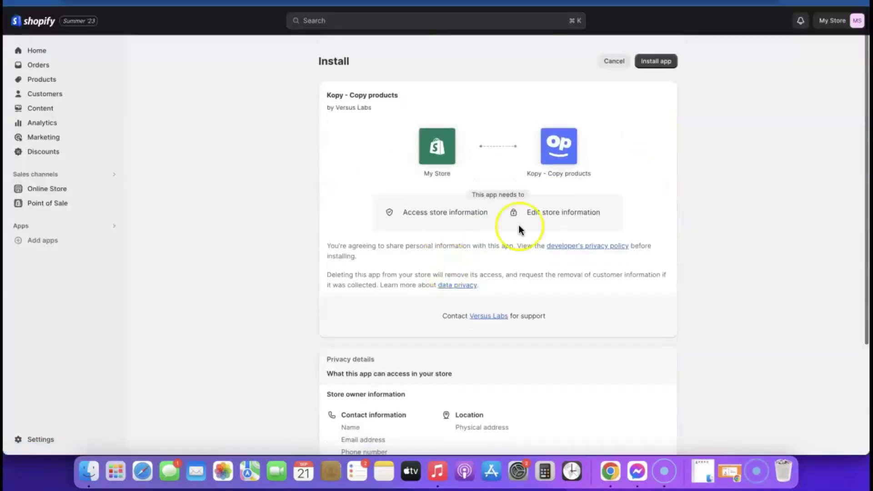
# - Install Kopy, approve its Basic plan subscription, and dismiss the support chat popup
pyautogui.click(662, 55)
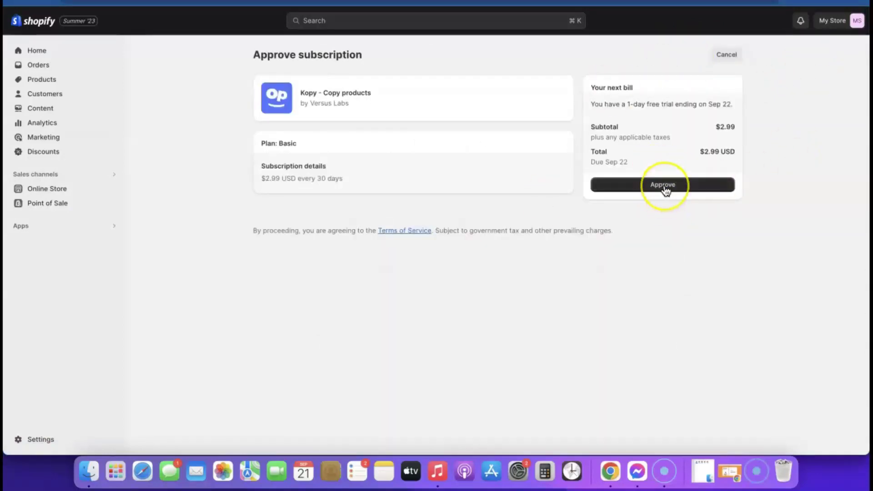
pyautogui.click(664, 186)
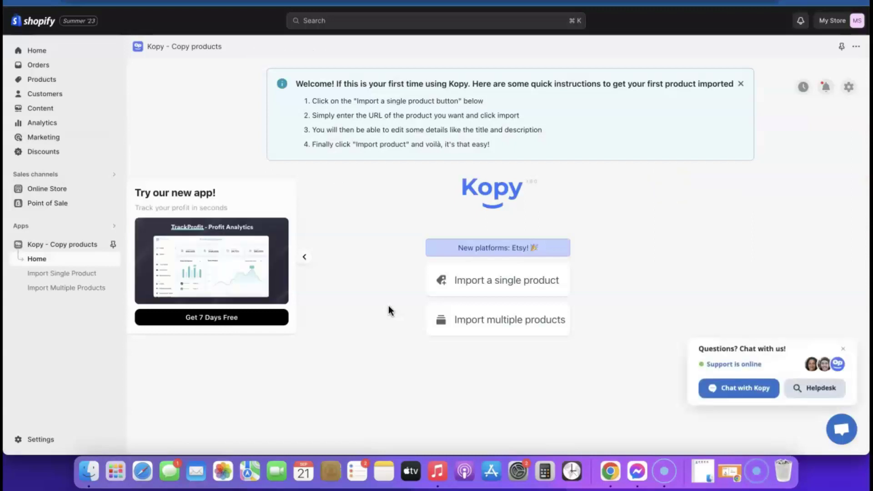
pyautogui.click(843, 349)
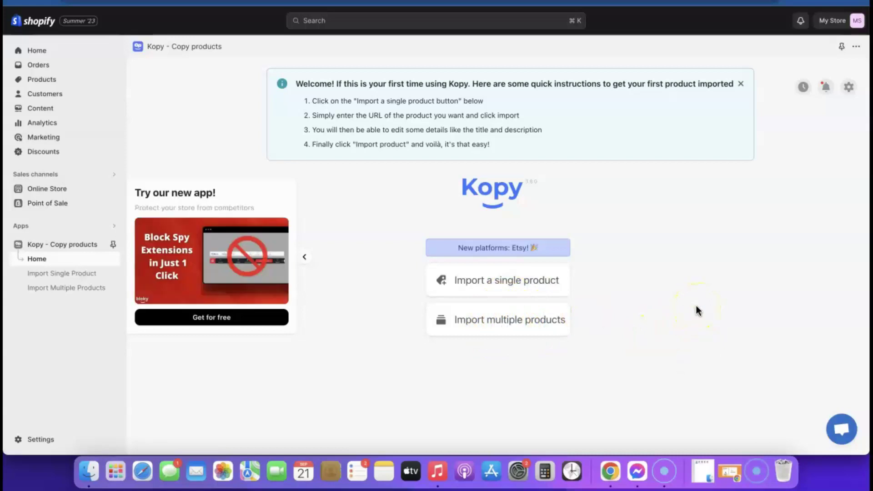
# - Open Kopy's Import a single product page instead of the multiple products view
pyautogui.click(517, 317)
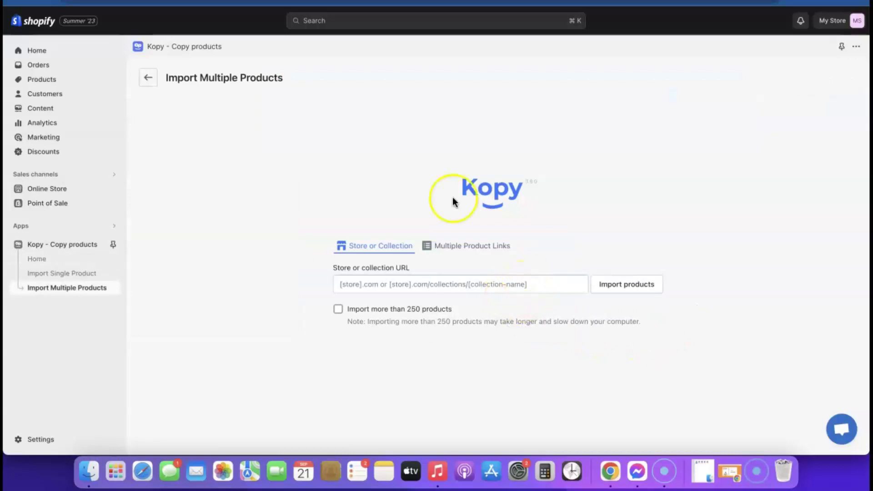
pyautogui.click(149, 81)
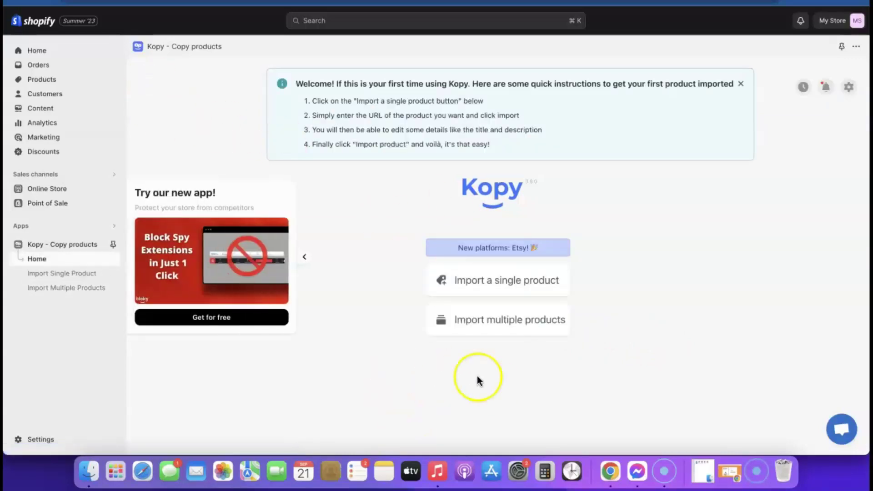
pyautogui.click(500, 280)
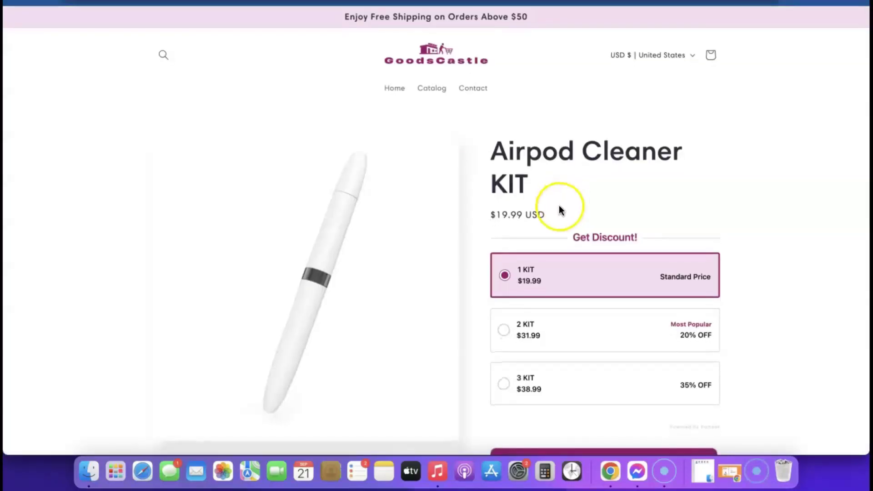
# - Copy the GoodsCastle Airpod Cleaner KIT page URL from the address bar, ready for Kopy
pyautogui.rightClick(258, 2)
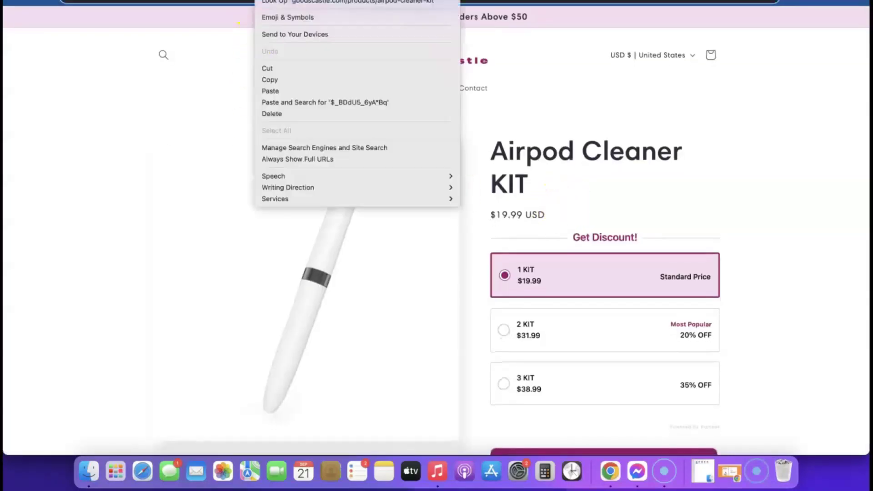
pyautogui.click(278, 79)
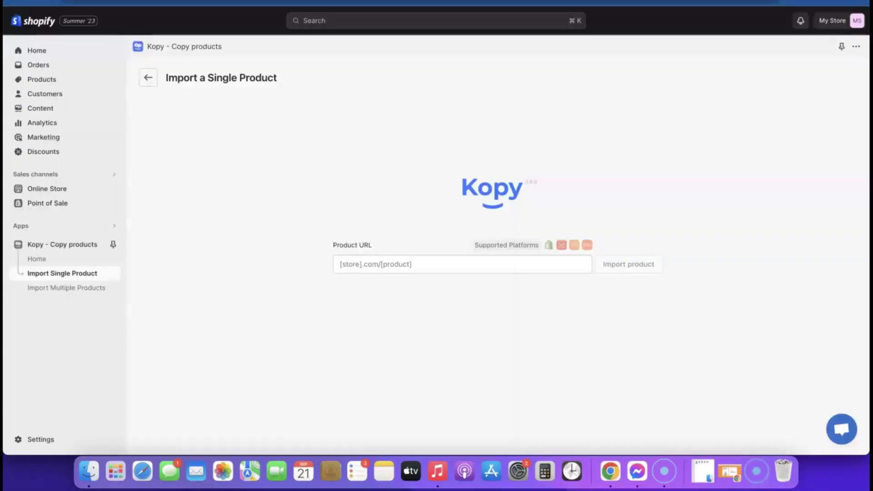
pyautogui.click(420, 270)
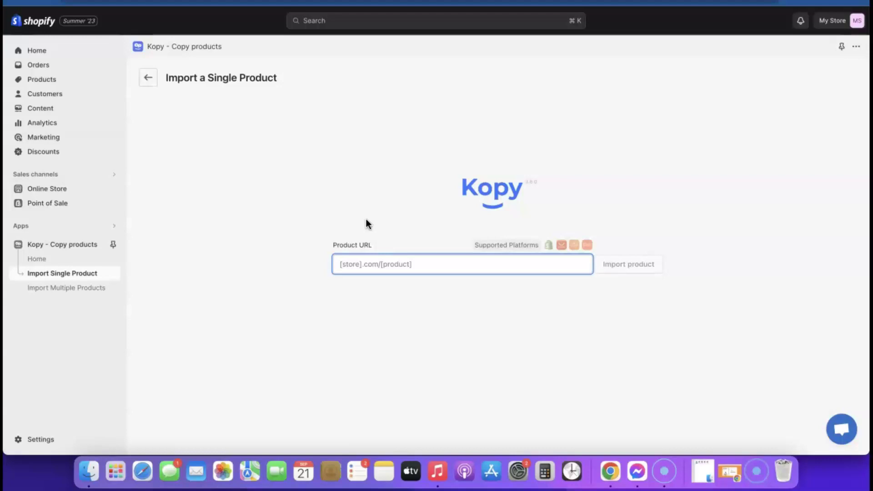
# - Switch to the CJdropshipping product catalogue tab
pyautogui.click(748, 74)
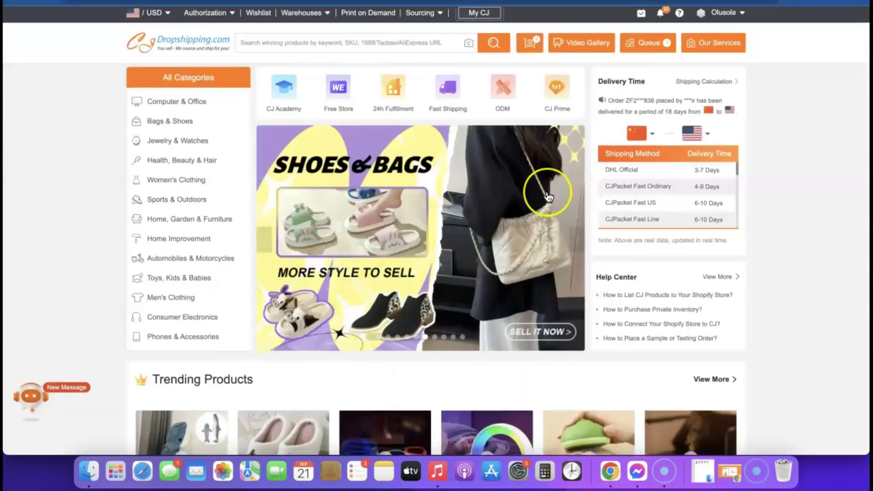
# - Scroll through CJdropshipping's trending products, then return to Kopy's single product import page
pyautogui.scroll(-5, 546, 193)
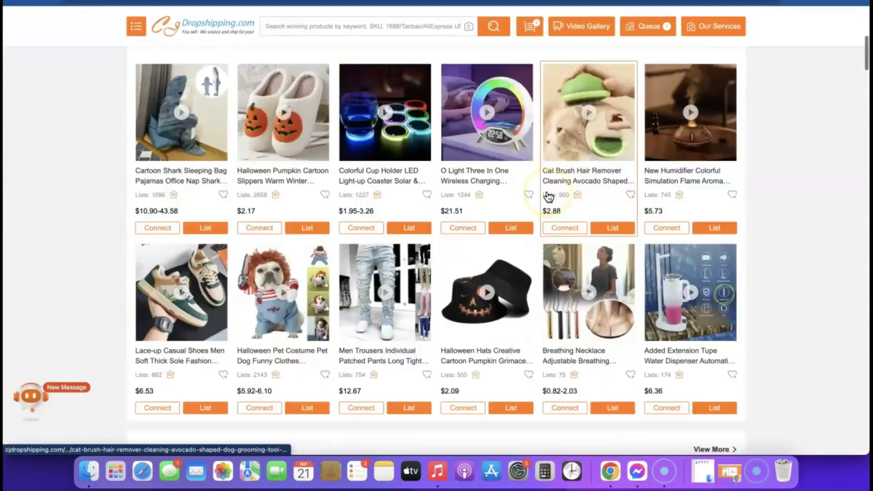
pyautogui.scroll(-3, 549, 197)
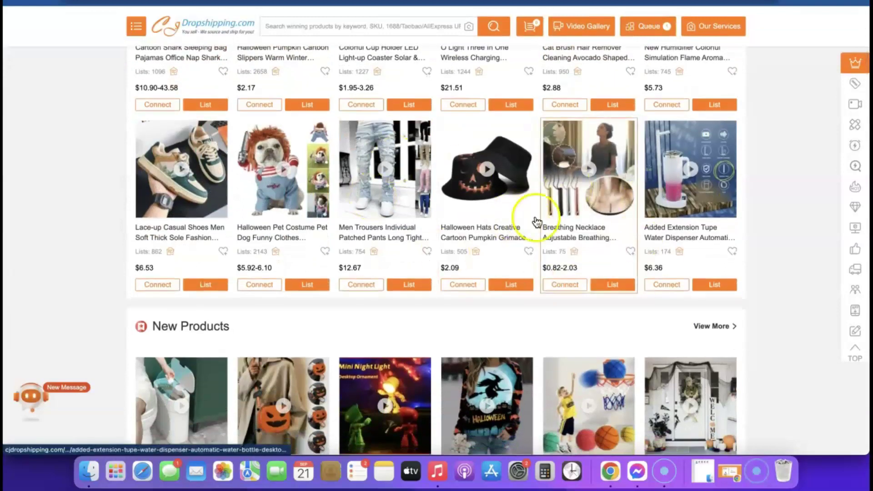
pyautogui.moveTo(390, 286)
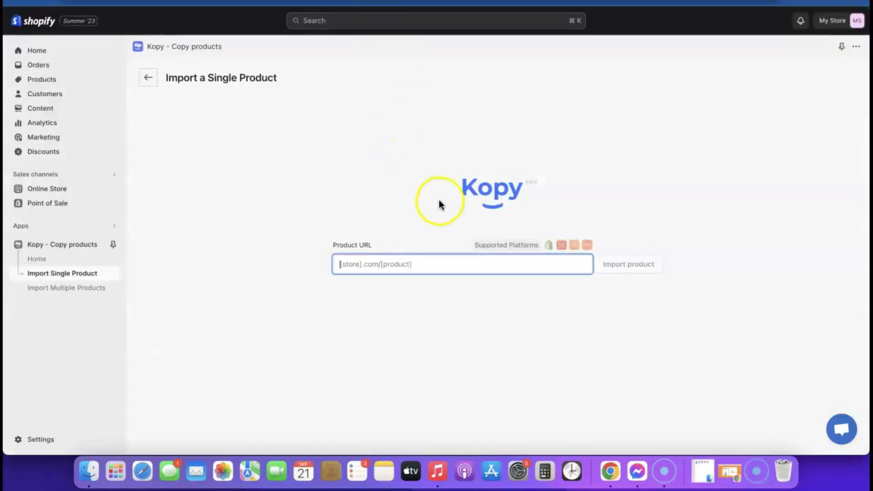
# - Paste the Airpod Cleaner KIT URL into Kopy's Product URL field and import it
pyautogui.click(400, 265)
pyautogui.press('super+v')
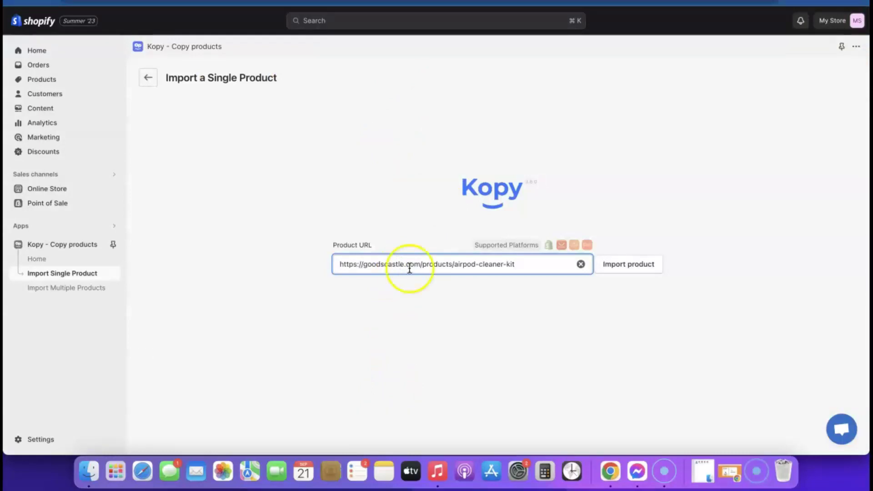
pyautogui.click(627, 270)
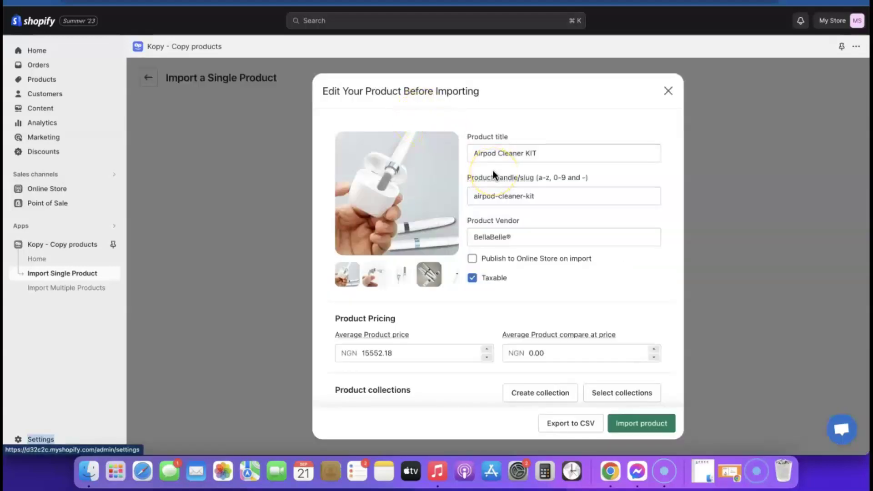
# - Review the imported title, vendor, NGN 15552.18 price and description in the pre-import editor
pyautogui.scroll(-2, 493, 171)
pyautogui.scroll(2, 493, 170)
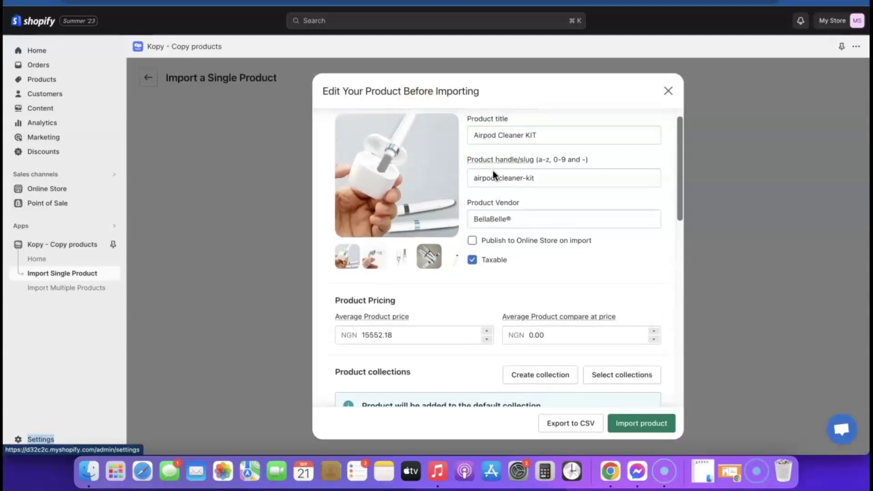
pyautogui.click(542, 150)
pyautogui.moveTo(486, 183)
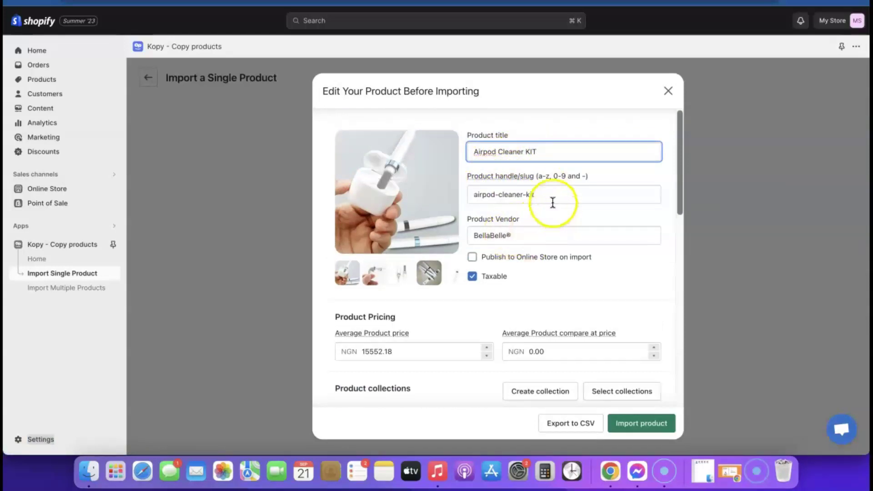
pyautogui.scroll(-2, 526, 288)
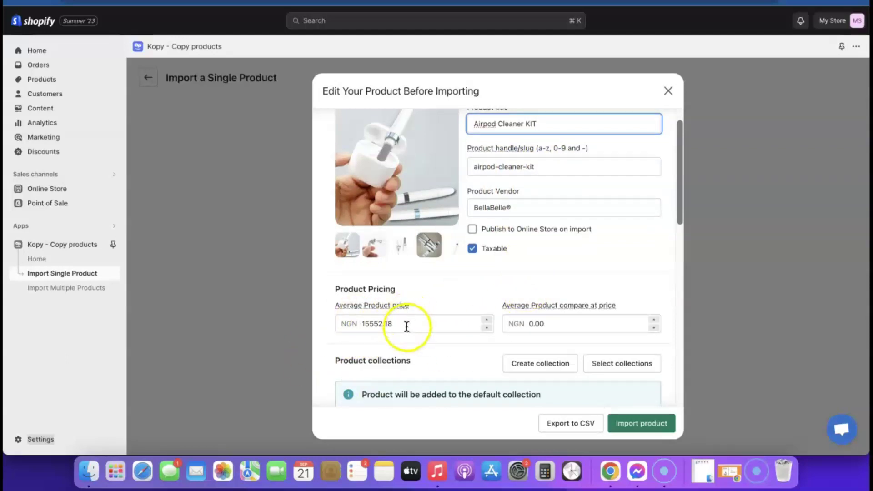
pyautogui.scroll(-3, 409, 325)
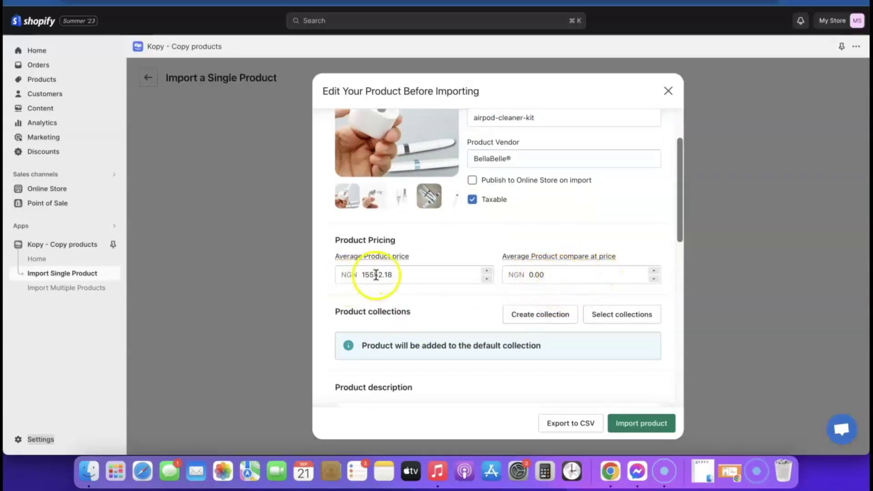
# - Enable Publish to Online Store on import and disable Taxable for the Airpod Cleaner KIT
pyautogui.scroll(-5, 526, 293)
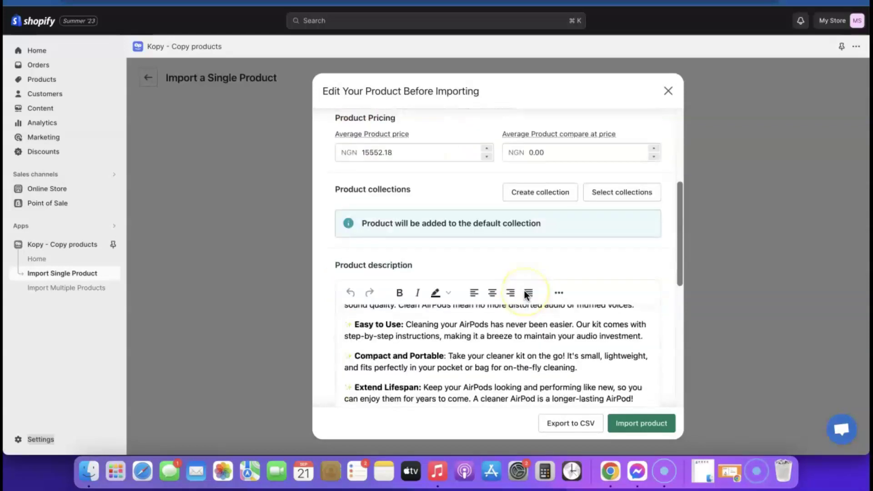
pyautogui.scroll(-2, 524, 290)
pyautogui.click(514, 285)
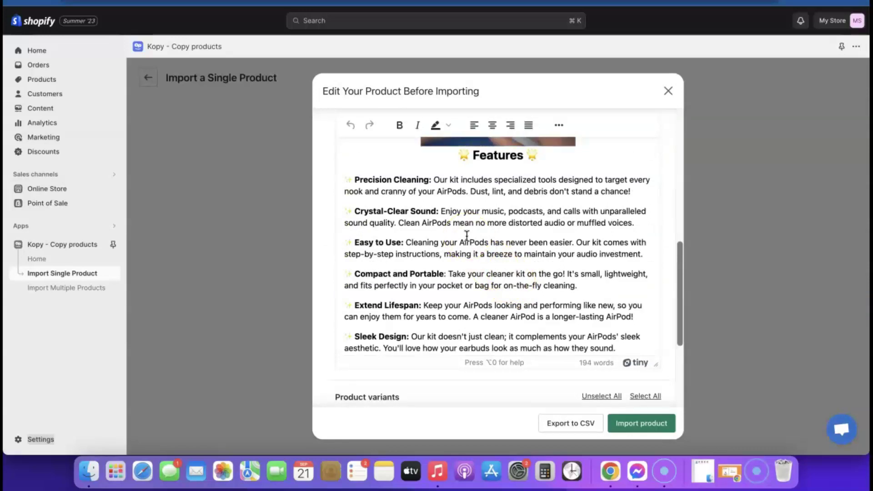
pyautogui.click(501, 184)
pyautogui.scroll(-2, 487, 264)
pyautogui.scroll(-6, 487, 264)
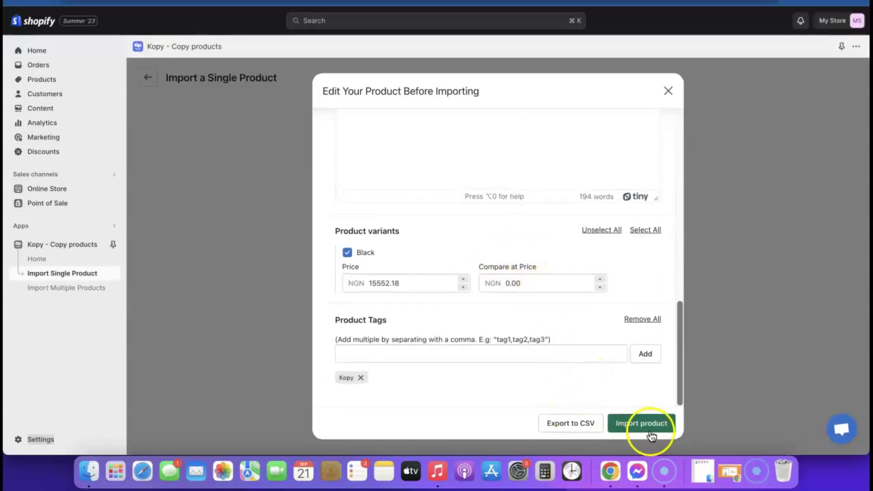
pyautogui.scroll(10, 577, 357)
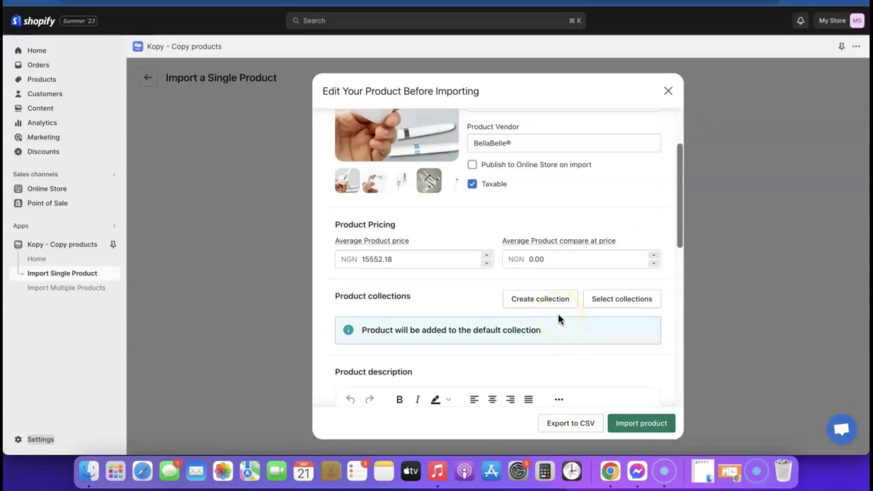
pyautogui.click(472, 166)
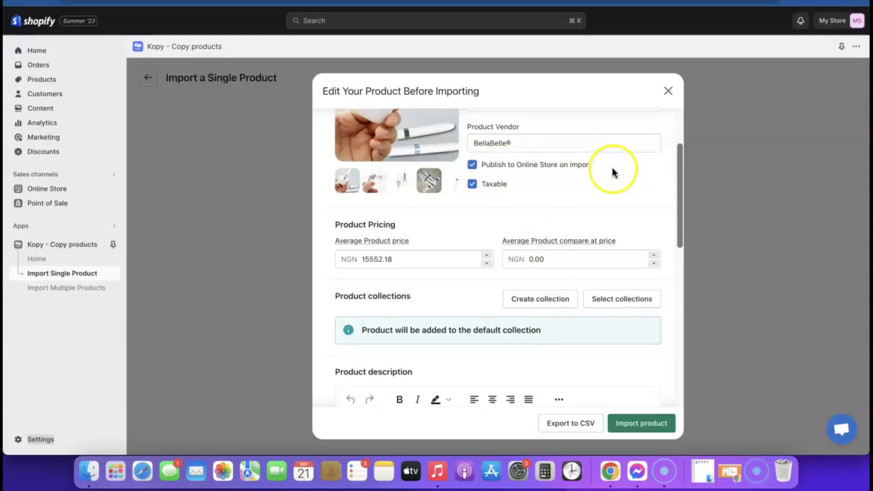
pyautogui.click(473, 184)
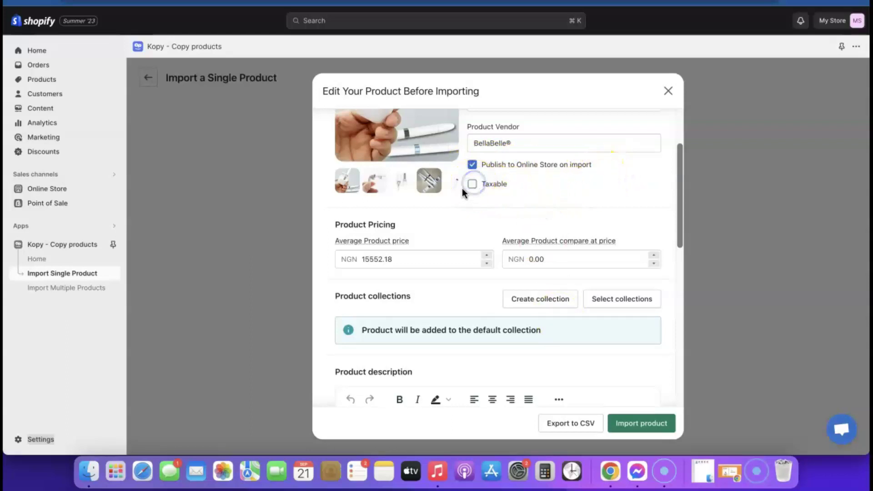
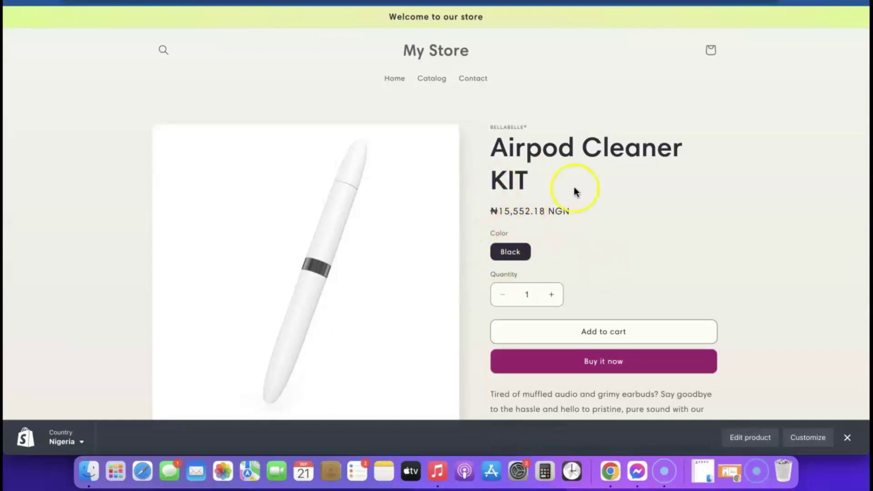
# - Change the store currency in Store details from Nigerian nairas to US dollars (USD) and save
pyautogui.click(306, 4)
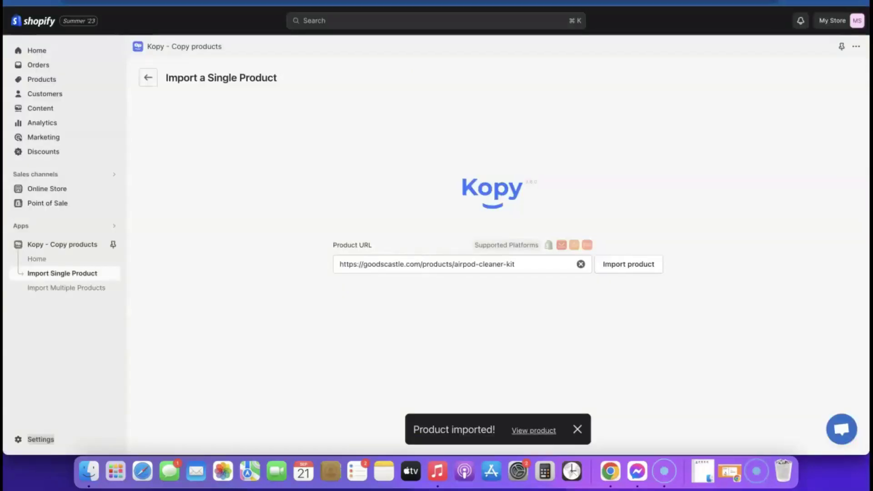
pyautogui.click(27, 441)
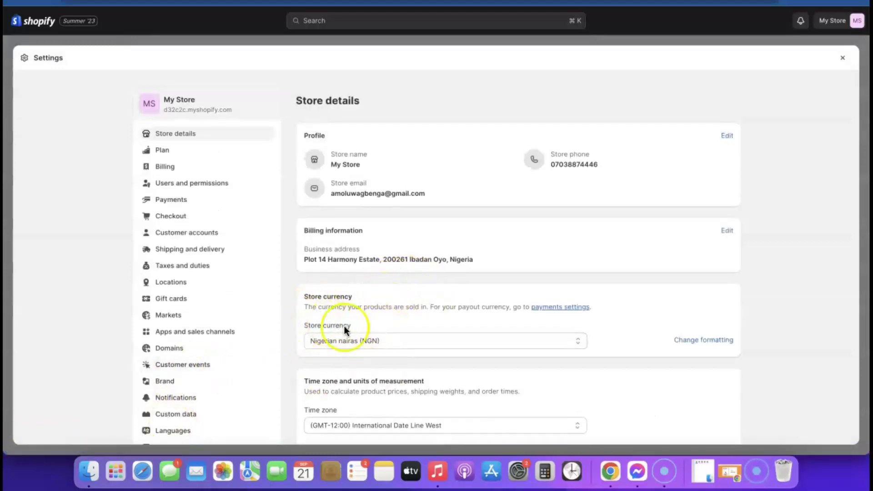
pyautogui.click(495, 341)
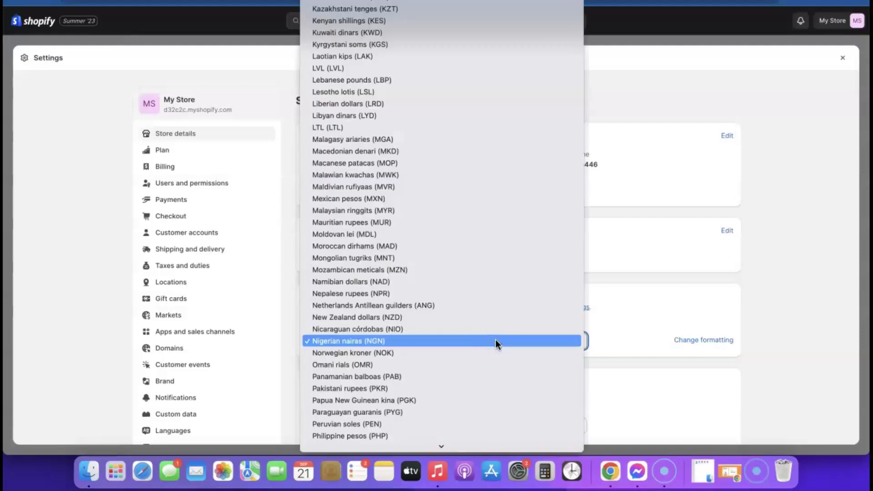
pyautogui.scroll(-1, 462, 296)
pyautogui.scroll(-15, 462, 296)
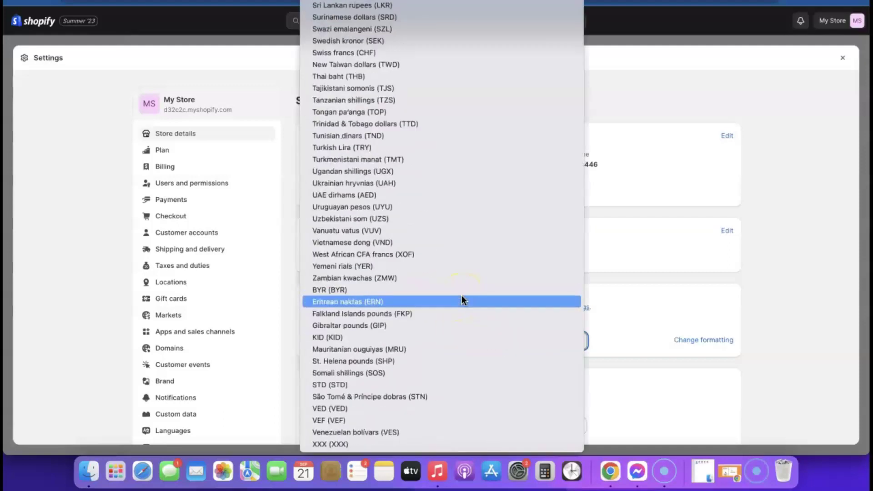
pyautogui.scroll(20, 403, 387)
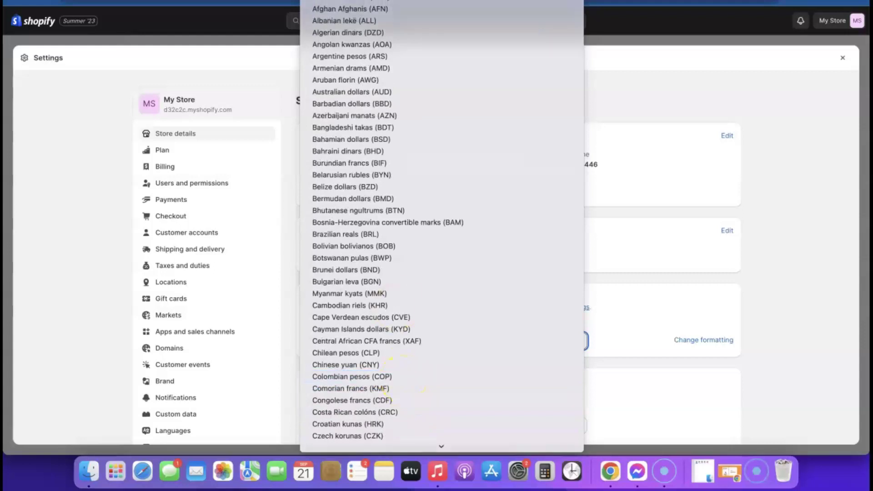
pyautogui.press('Escape')
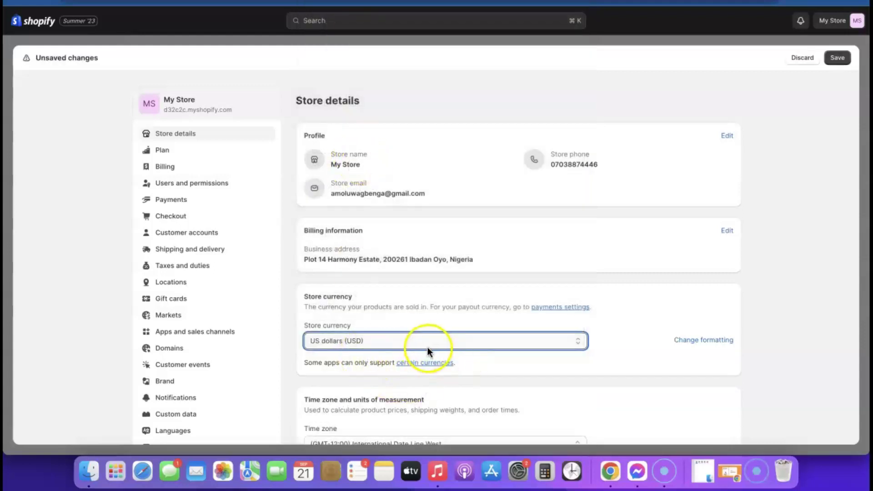
pyautogui.scroll(-2, 430, 346)
pyautogui.click(836, 57)
# - Reload the storefront to check prices now show in USD, then return to admin Home
pyautogui.scroll(-5, 525, 234)
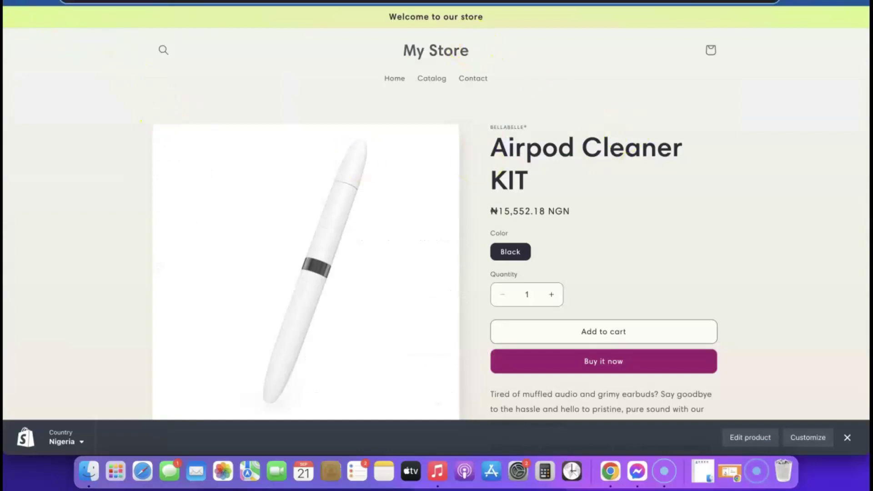
pyautogui.press('super+r')
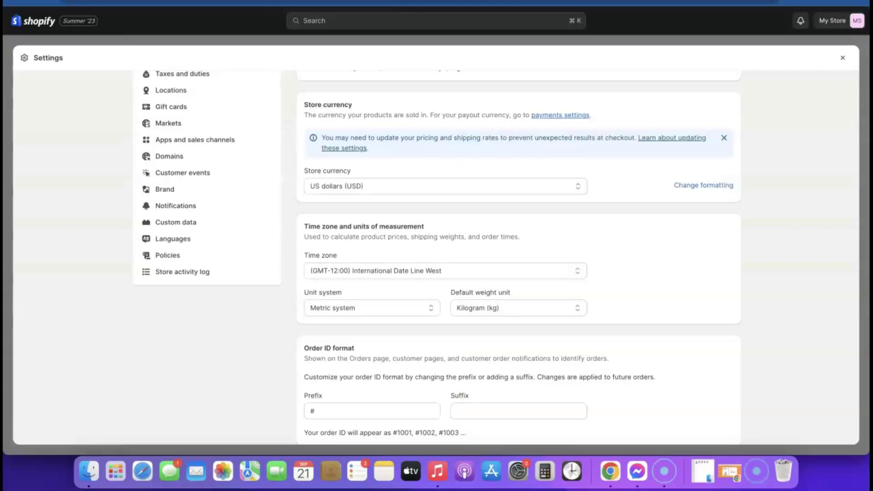
pyautogui.click(843, 58)
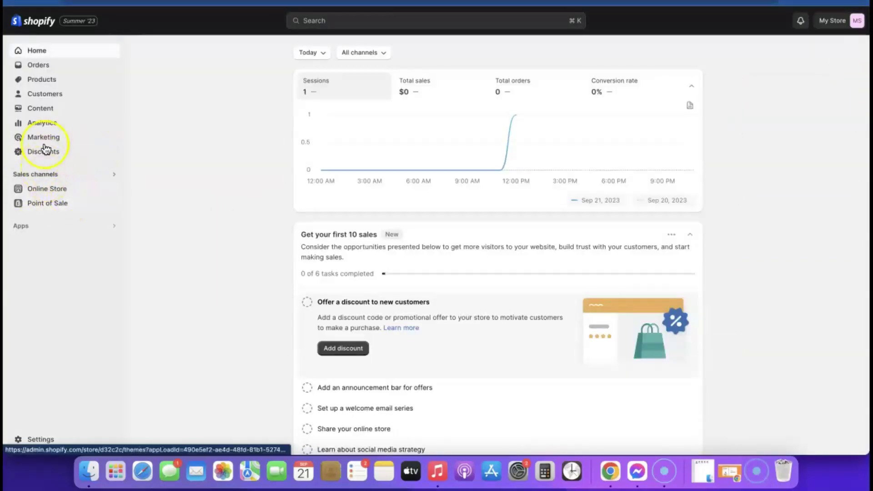
# - Enter 19.99 as the Airpod Cleaner KIT's Black variant price and save the product
pyautogui.click(41, 82)
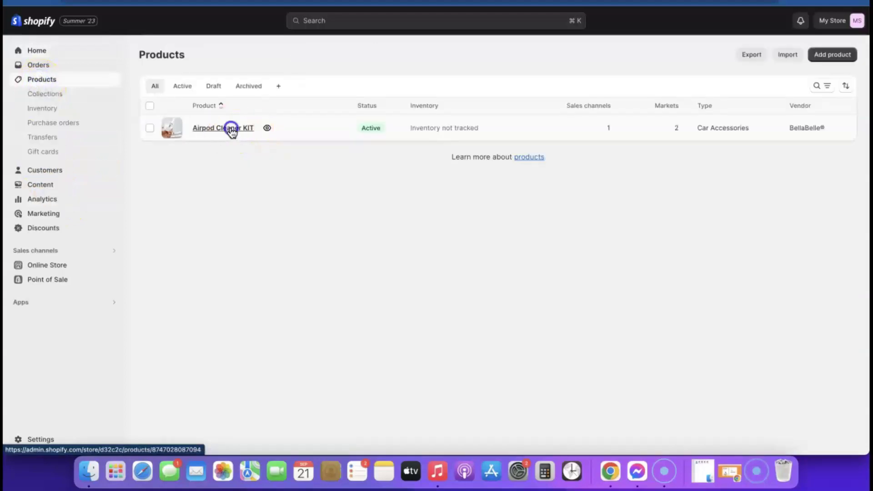
pyautogui.click(230, 132)
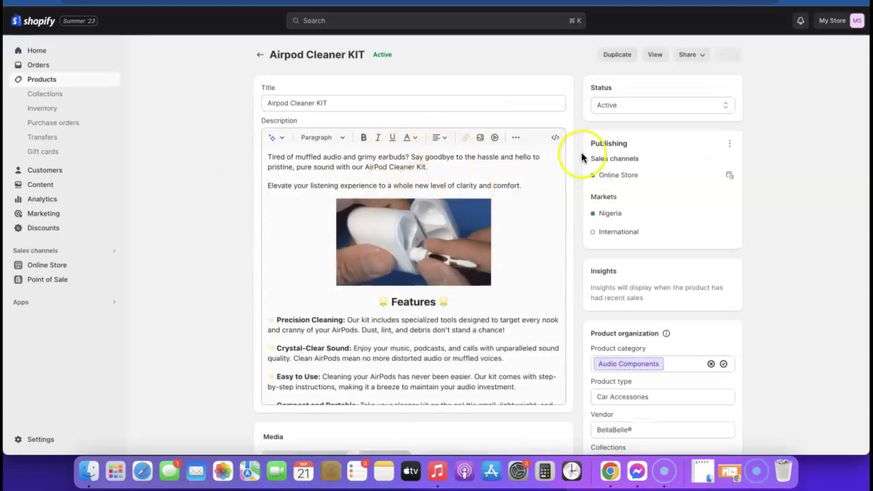
pyautogui.scroll(-7, 585, 152)
pyautogui.scroll(-5, 584, 152)
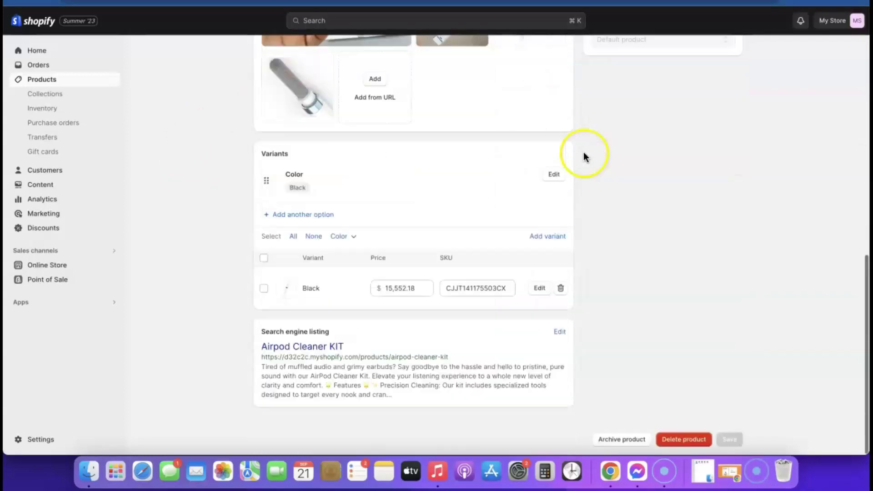
pyautogui.click(415, 288)
pyautogui.press('BackSpace')
pyautogui.press('BackSpace')
pyautogui.write('11')
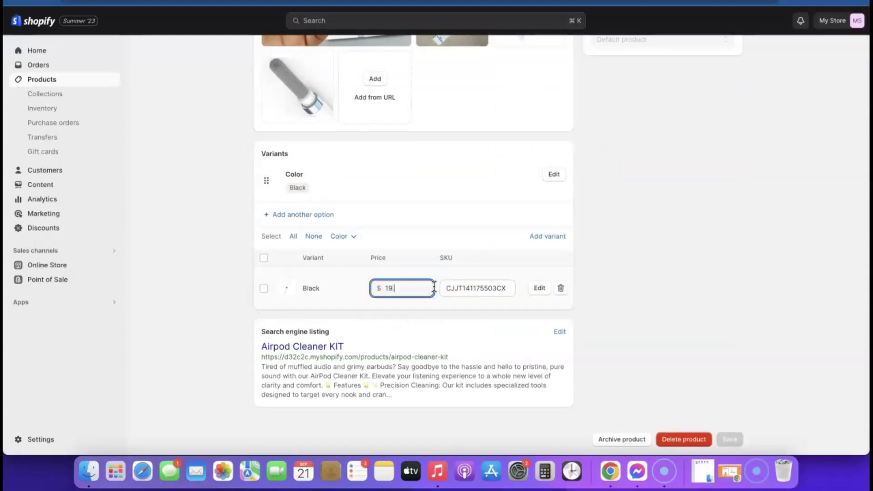
pyautogui.click(359, 289)
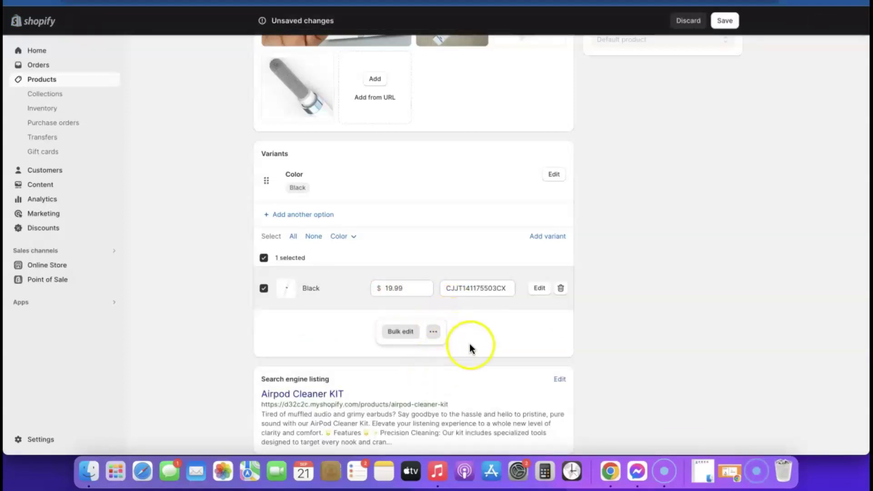
pyautogui.scroll(6, 517, 306)
pyautogui.click(728, 25)
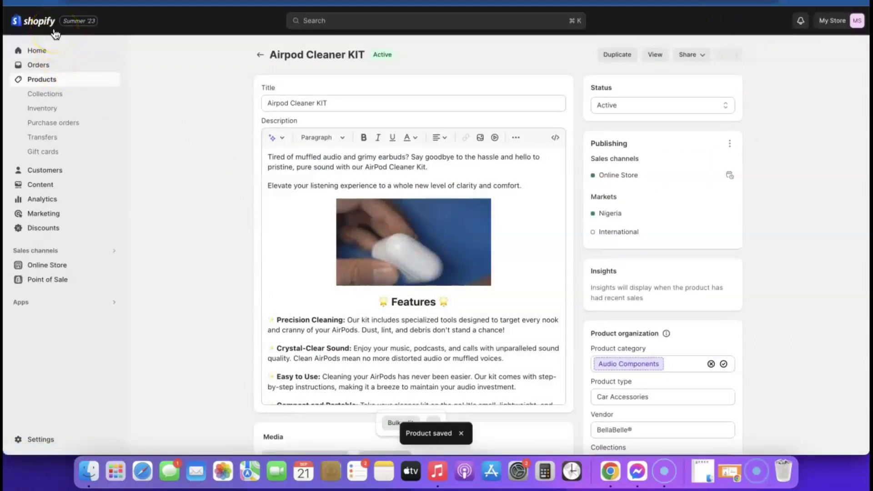
# - Customize the Sense theme and switch the editor to the Products > Default product template
pyautogui.click(45, 265)
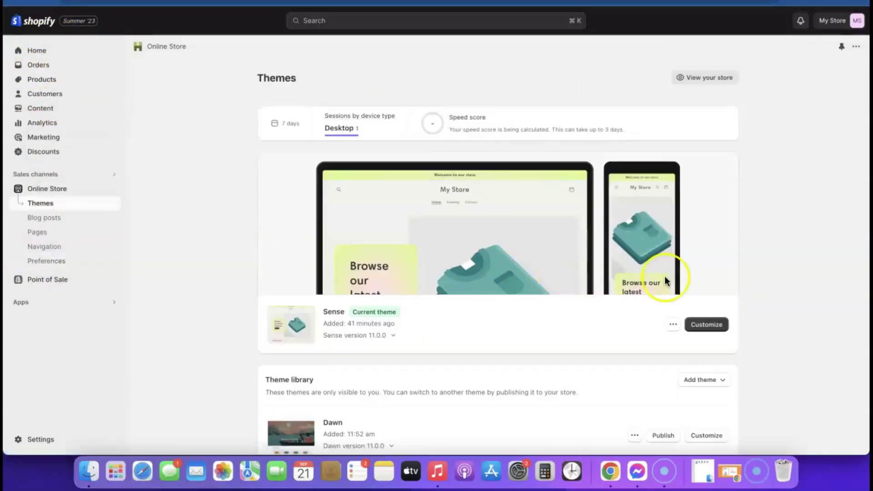
pyautogui.click(717, 305)
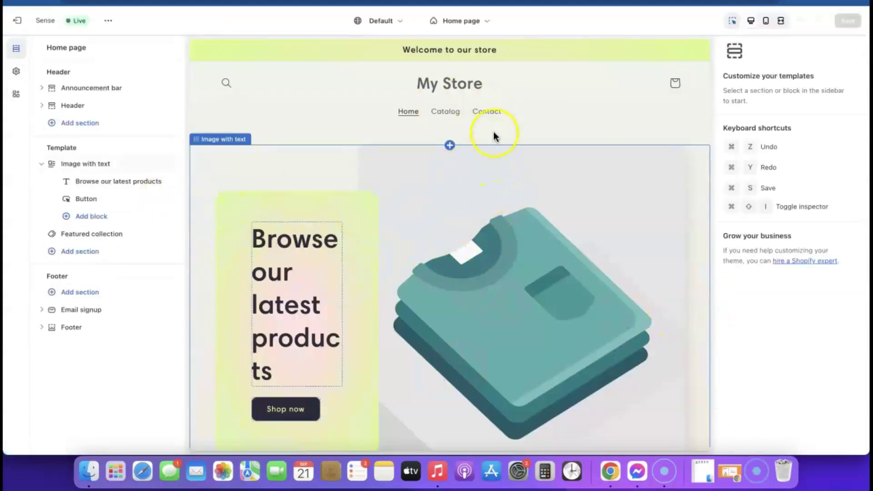
pyautogui.click(483, 20)
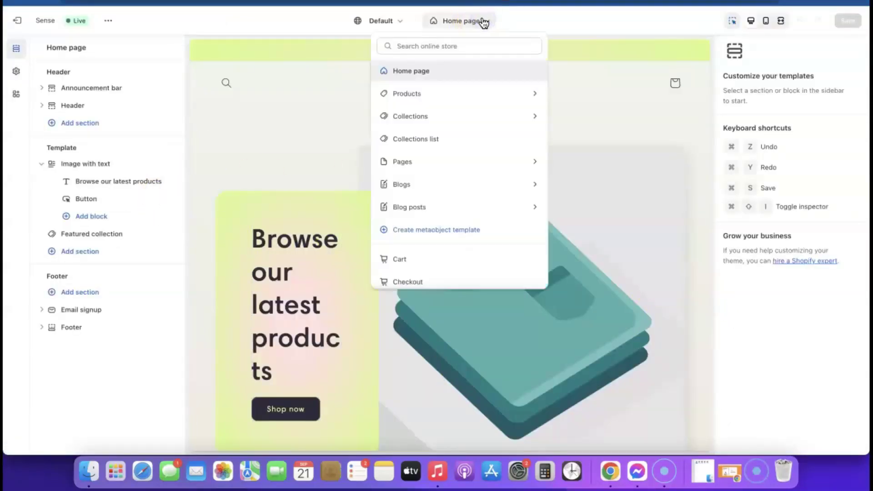
pyautogui.click(400, 93)
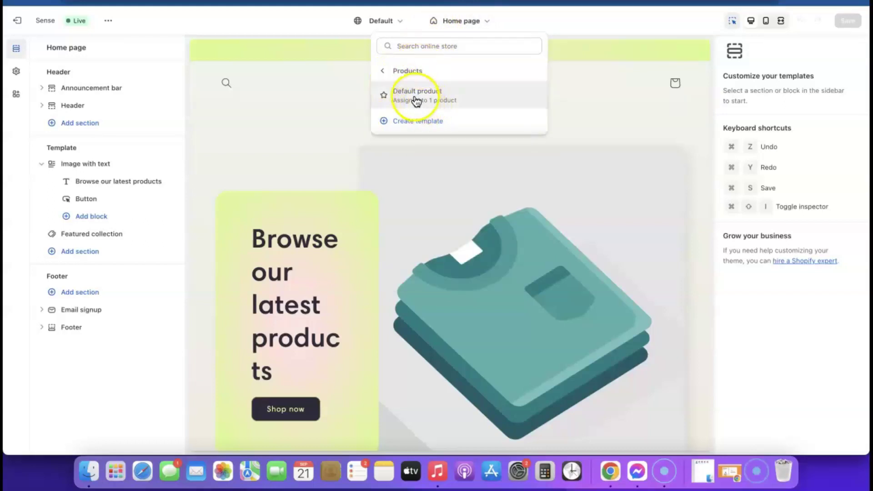
pyautogui.click(416, 101)
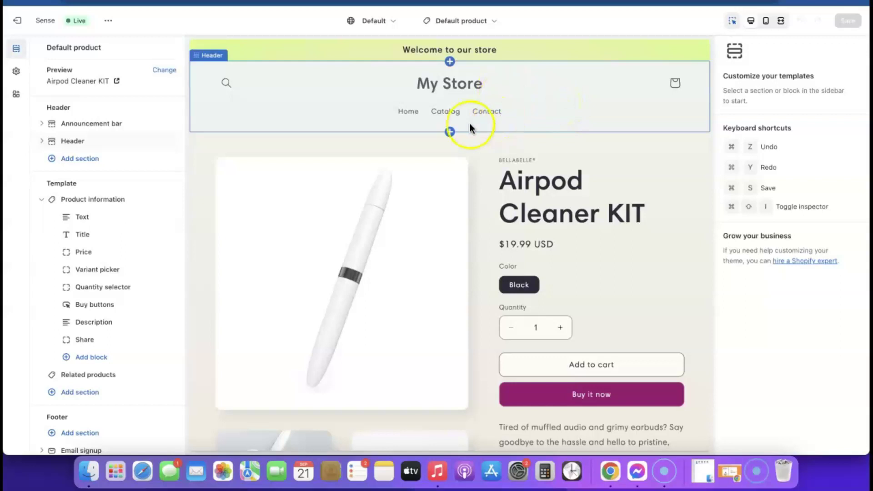
# - Upload 'Airpod KIT (1).png' and set it as the store logo in theme settings
pyautogui.click(16, 73)
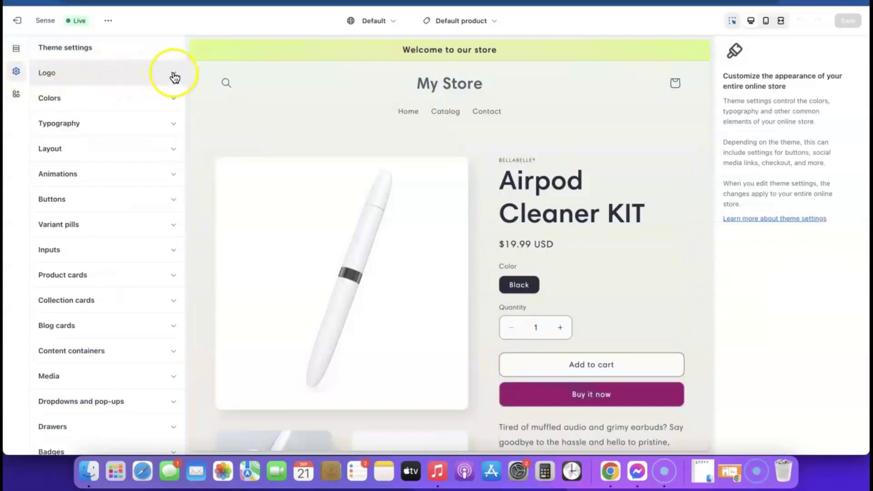
pyautogui.click(175, 77)
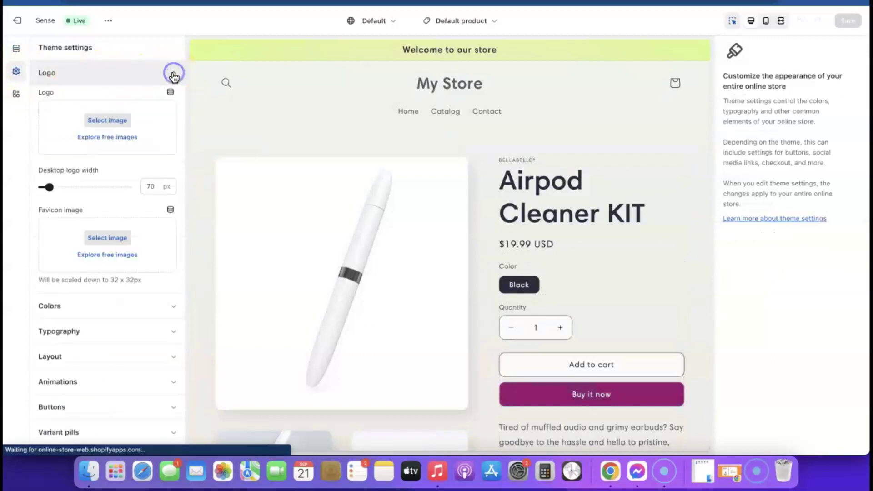
pyautogui.click(109, 122)
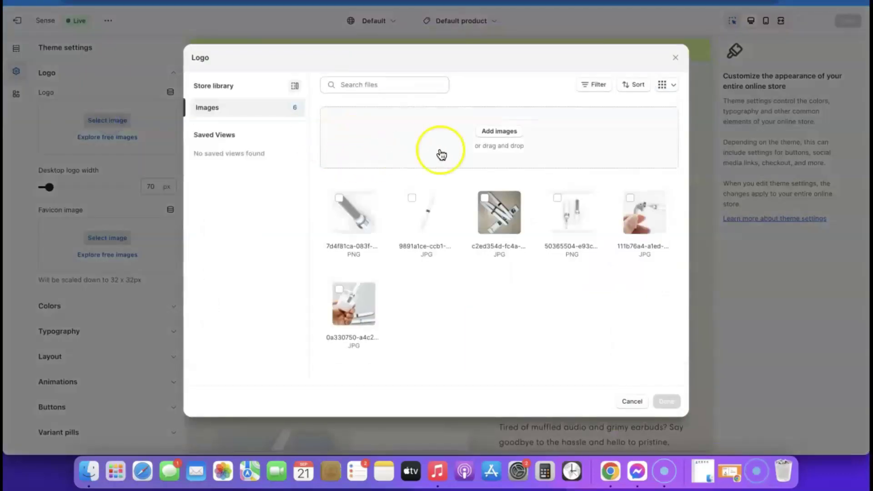
pyautogui.click(500, 133)
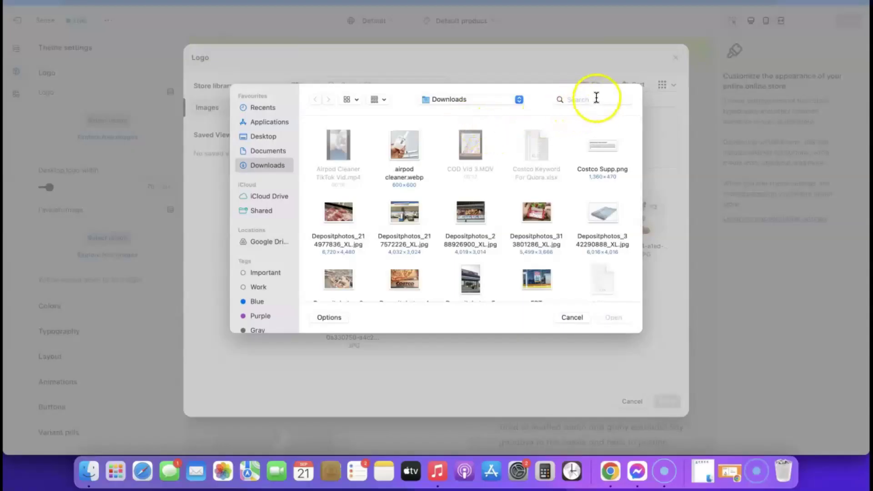
pyautogui.click(597, 97)
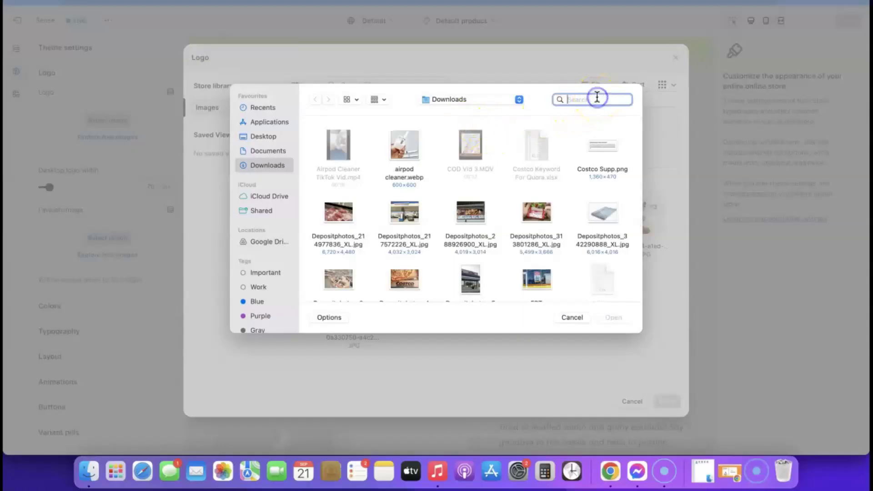
pyautogui.write('airpod')
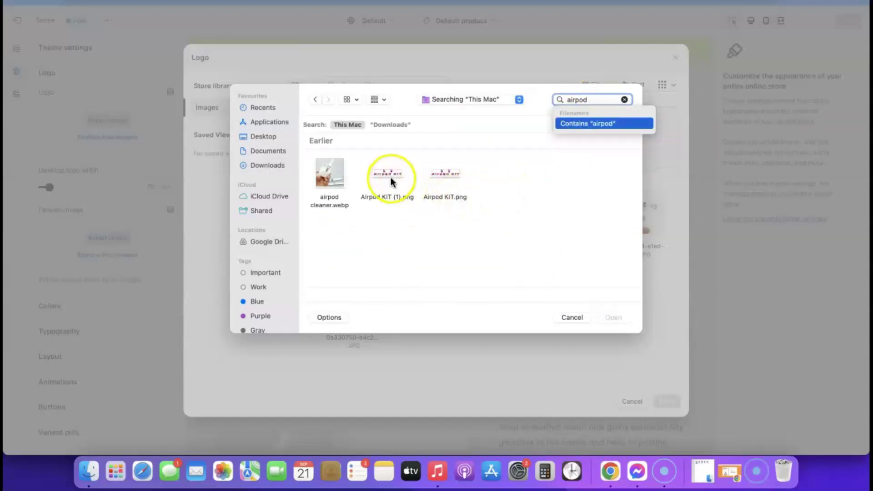
pyautogui.click(391, 180)
pyautogui.click(612, 315)
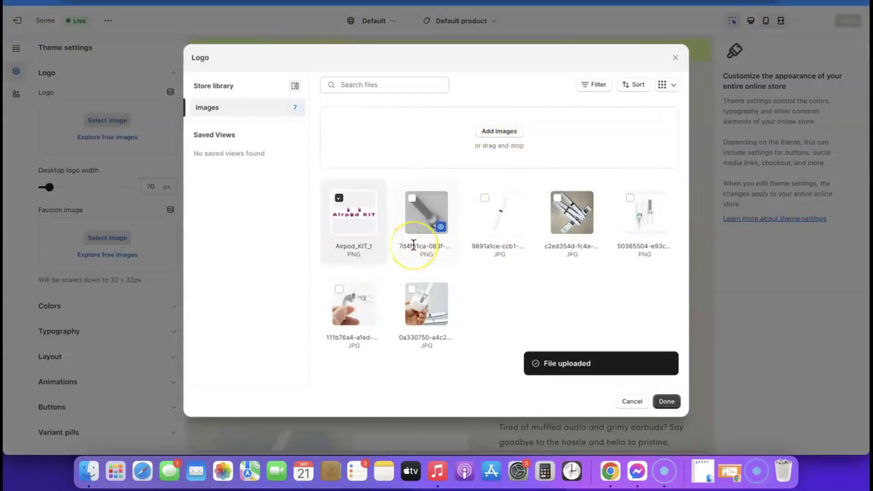
pyautogui.click(353, 212)
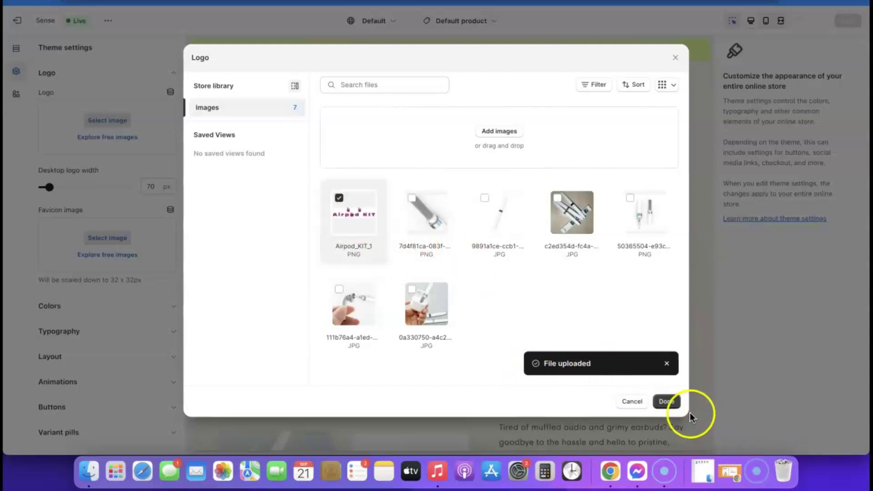
pyautogui.click(665, 401)
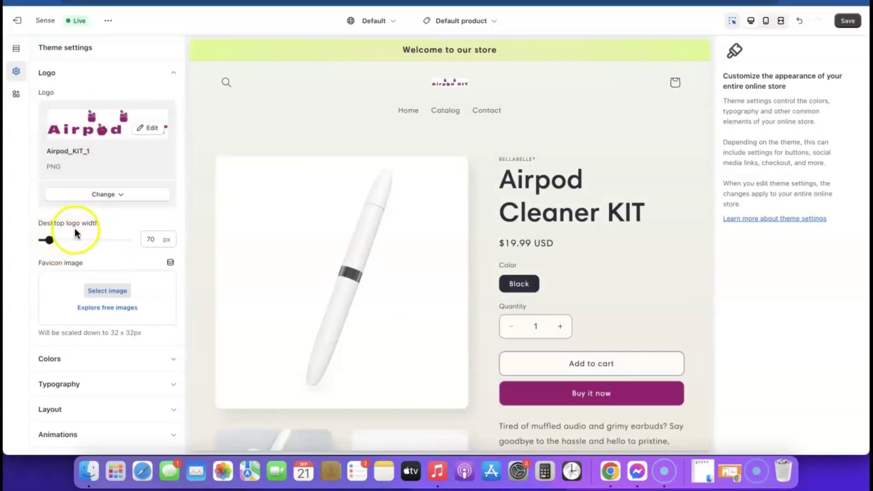
# - Widen the desktop logo to 240 px and check it in mobile and desktop previews
pyautogui.click(48, 239)
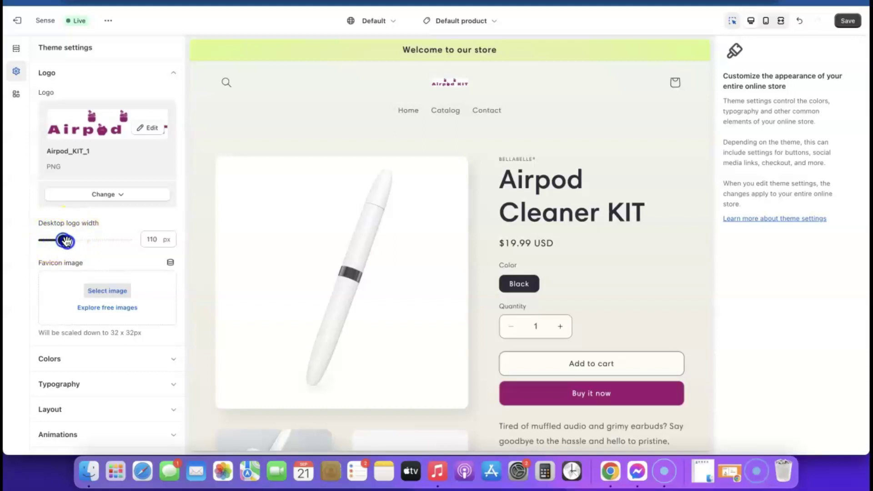
pyautogui.moveTo(90, 244); pyautogui.dragTo(96, 244)
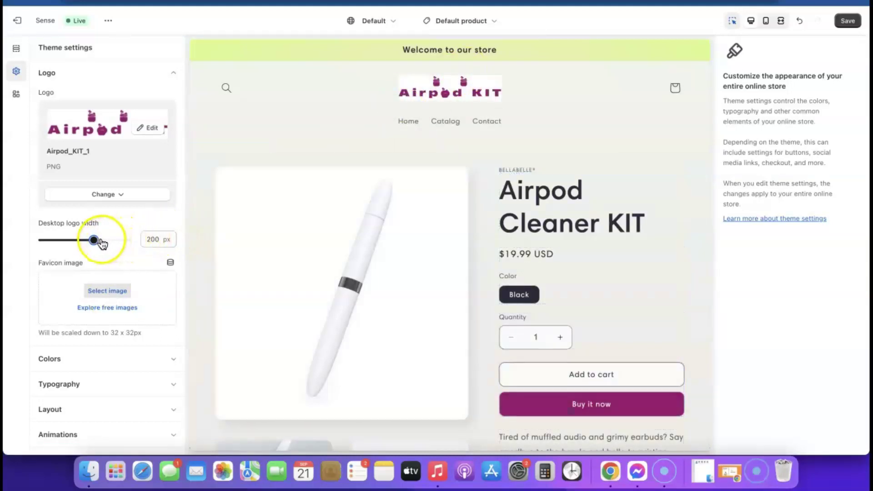
pyautogui.moveTo(93, 240); pyautogui.dragTo(108, 239)
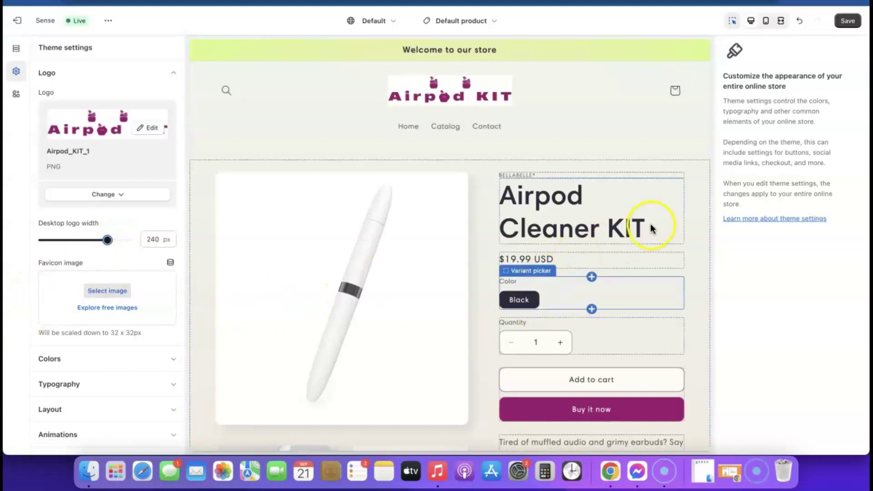
pyautogui.click(769, 21)
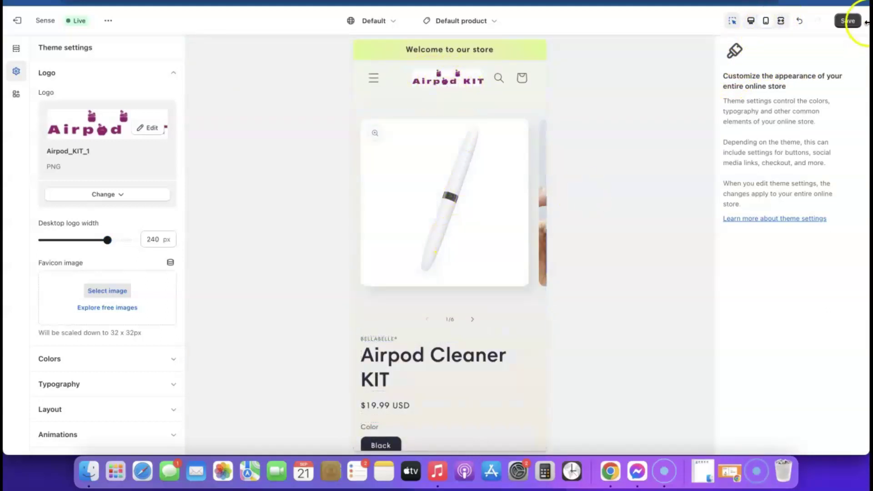
pyautogui.click(752, 21)
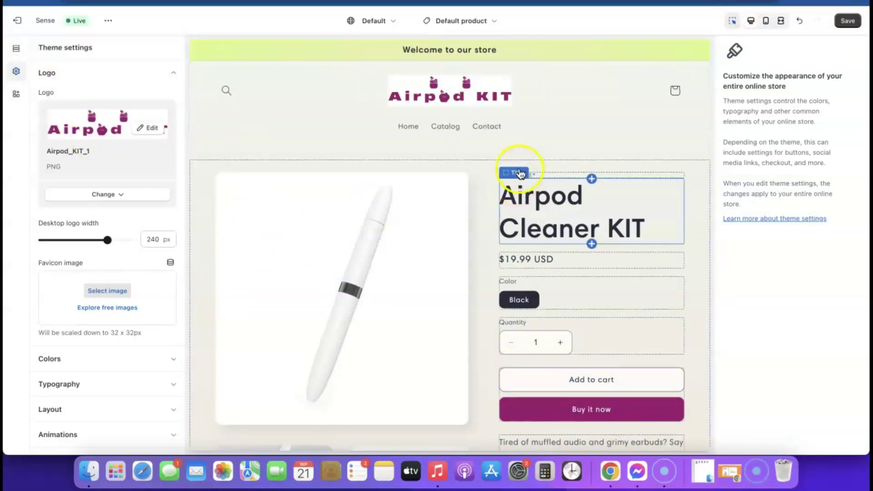
# - Set colour Scheme 1's background colour to plain white #FFF
pyautogui.click(173, 73)
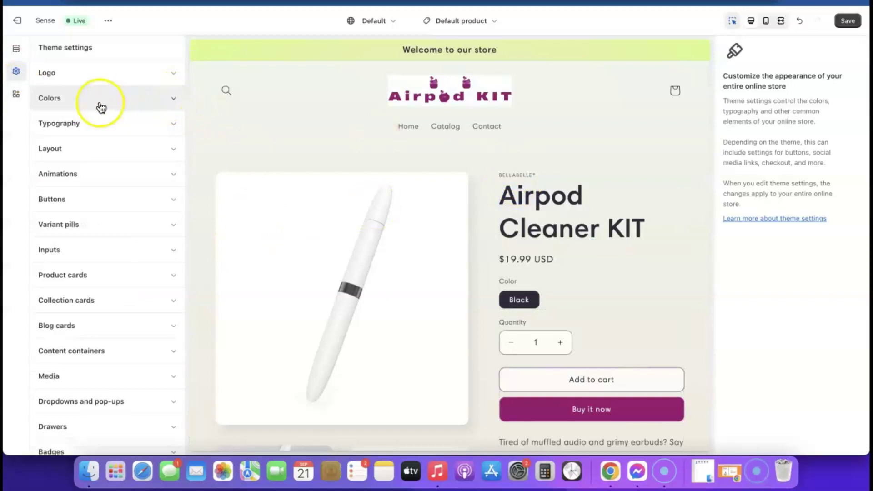
pyautogui.click(173, 98)
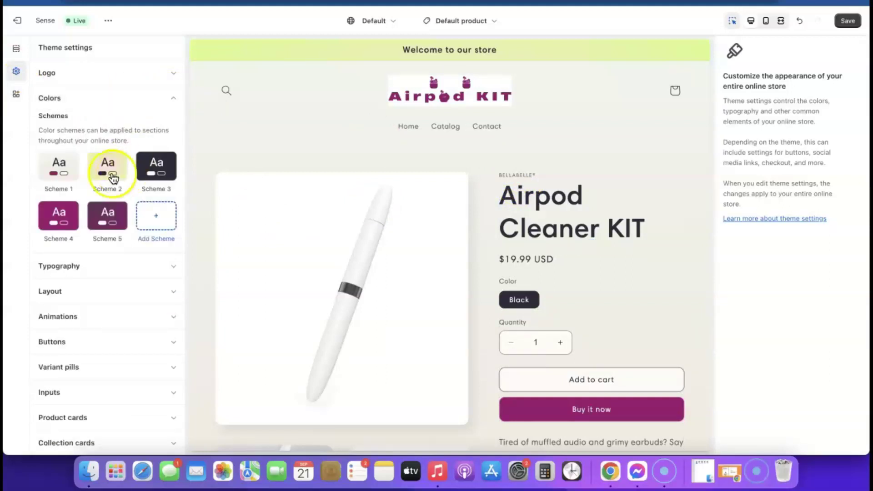
pyautogui.click(58, 167)
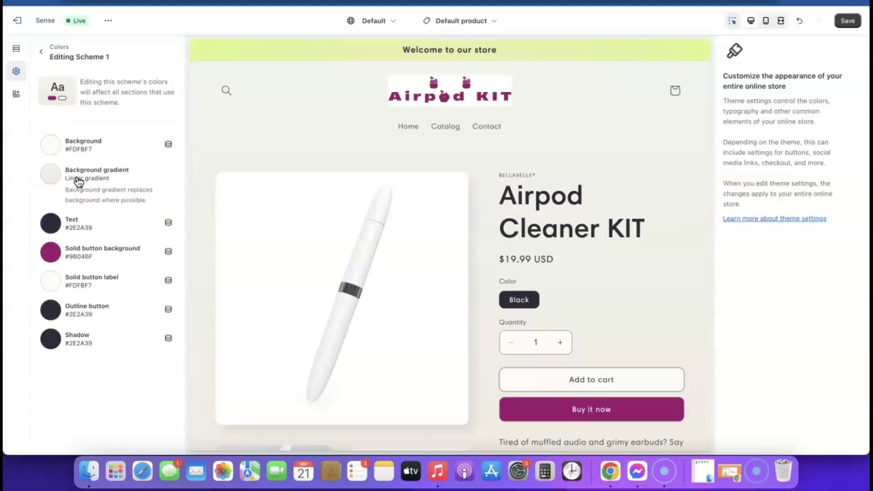
pyautogui.click(52, 144)
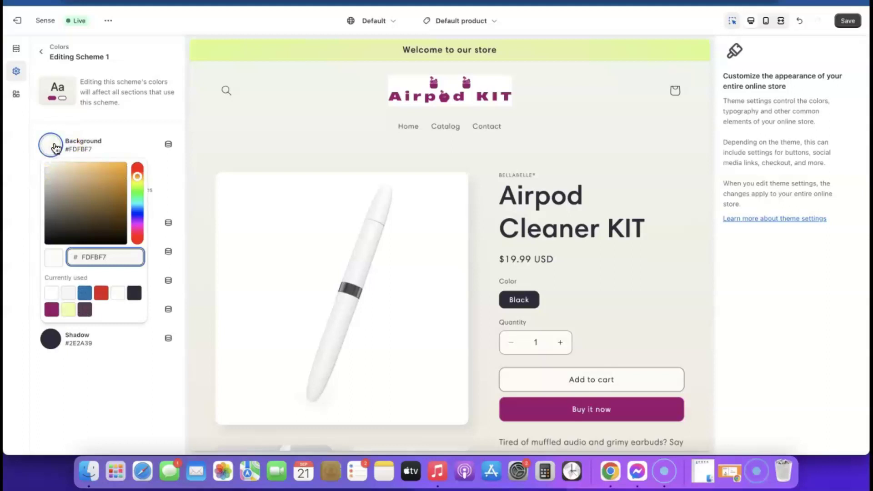
pyautogui.click(52, 293)
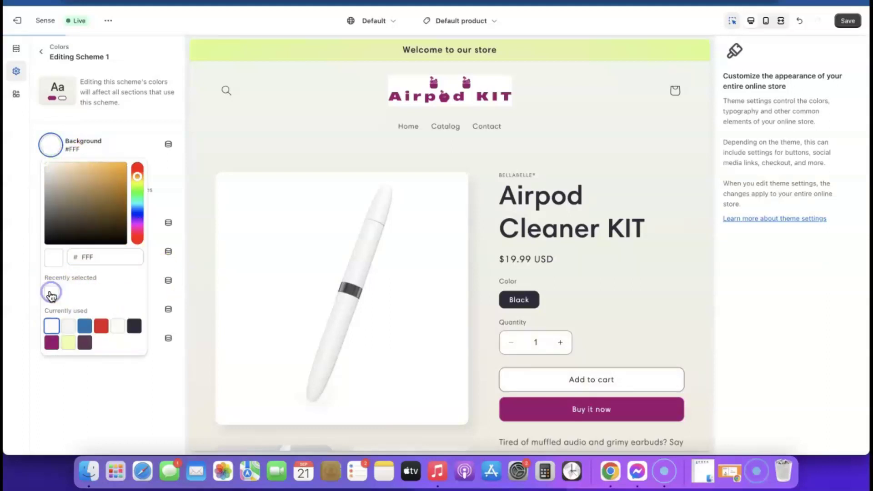
pyautogui.click(89, 362)
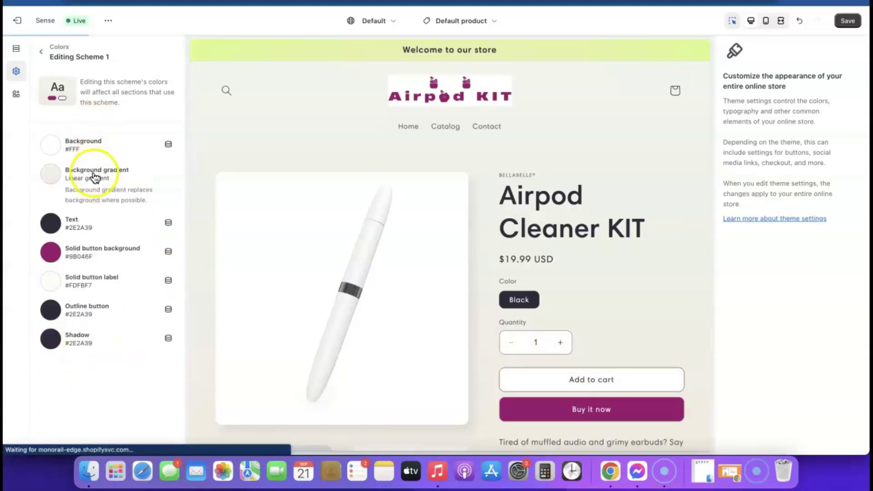
# - Remove Scheme 1's background gradient and return to the colour scheme list
pyautogui.click(91, 175)
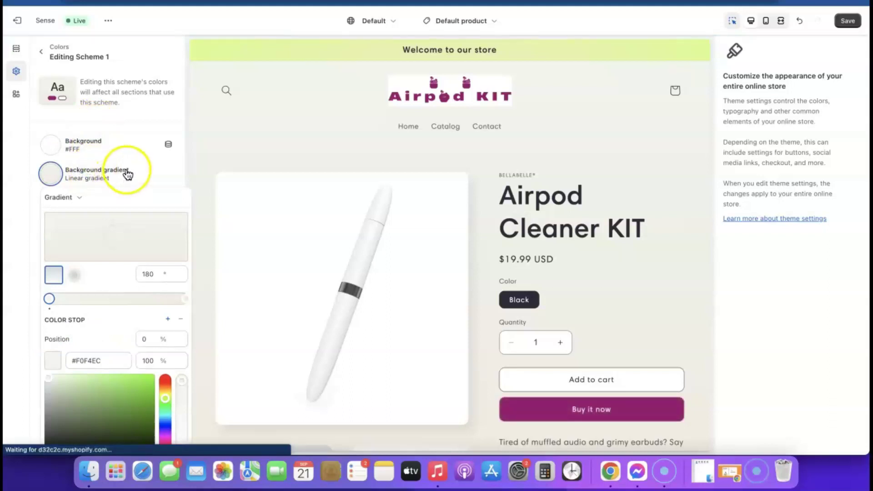
pyautogui.click(149, 175)
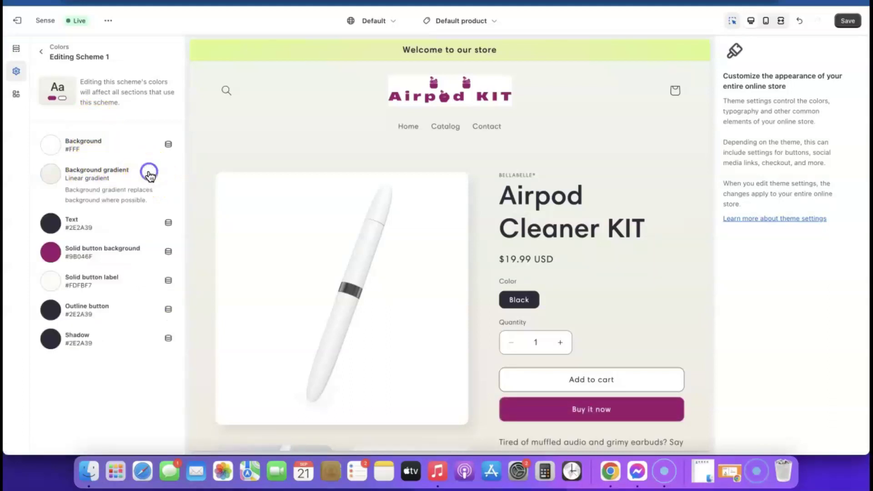
pyautogui.click(108, 174)
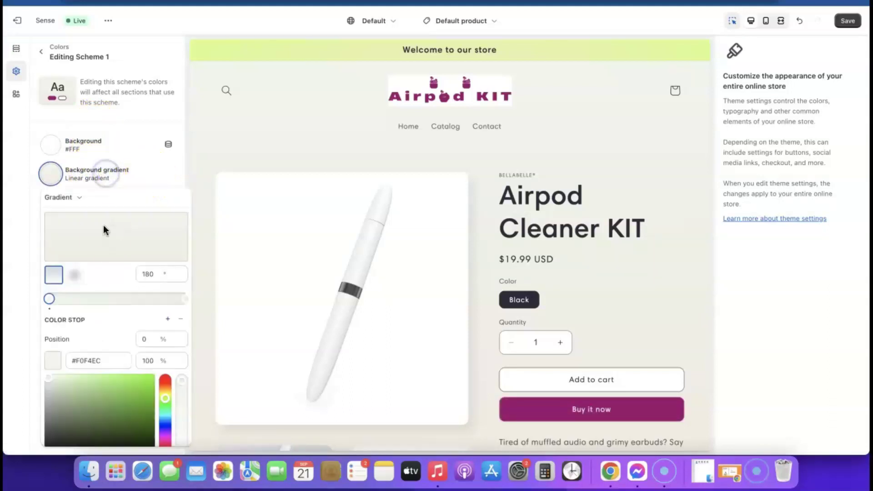
pyautogui.scroll(-3, 107, 296)
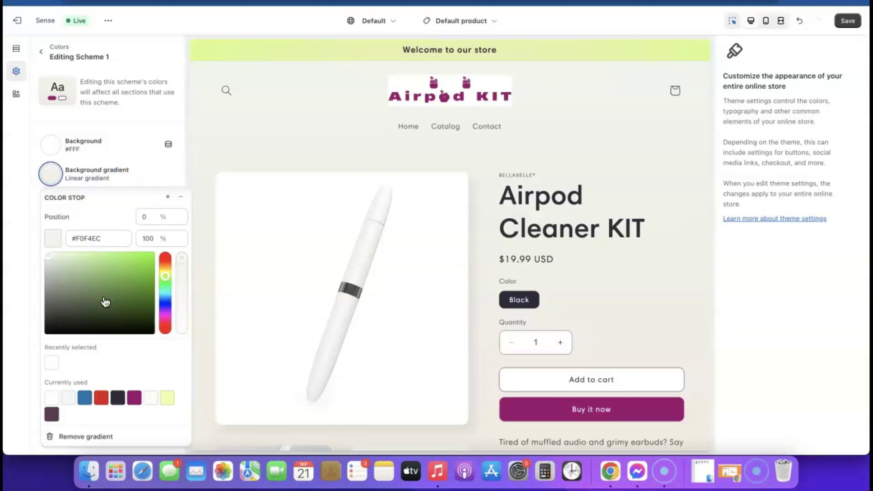
pyautogui.click(90, 437)
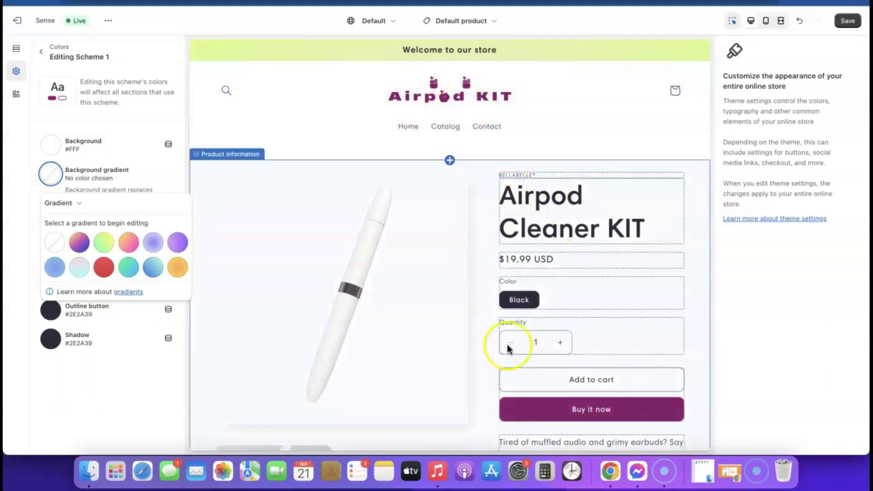
pyautogui.scroll(-7, 599, 261)
pyautogui.scroll(-15, 599, 262)
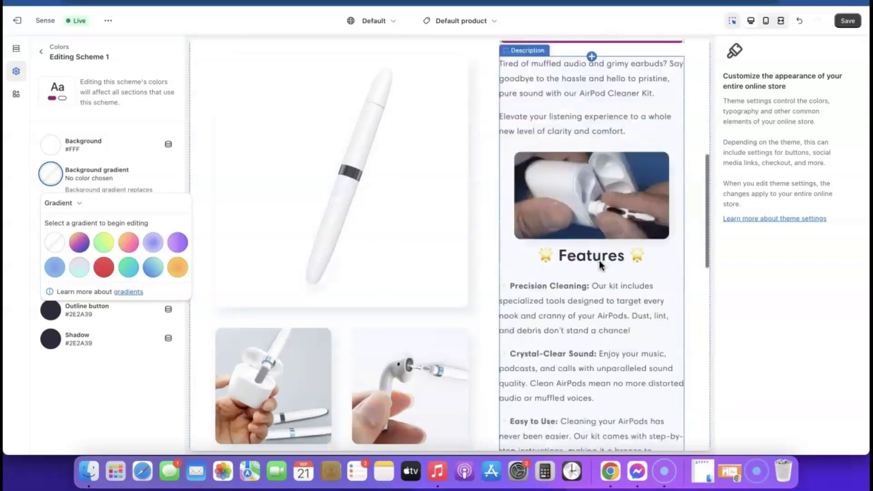
pyautogui.scroll(15, 600, 262)
pyautogui.scroll(8, 599, 260)
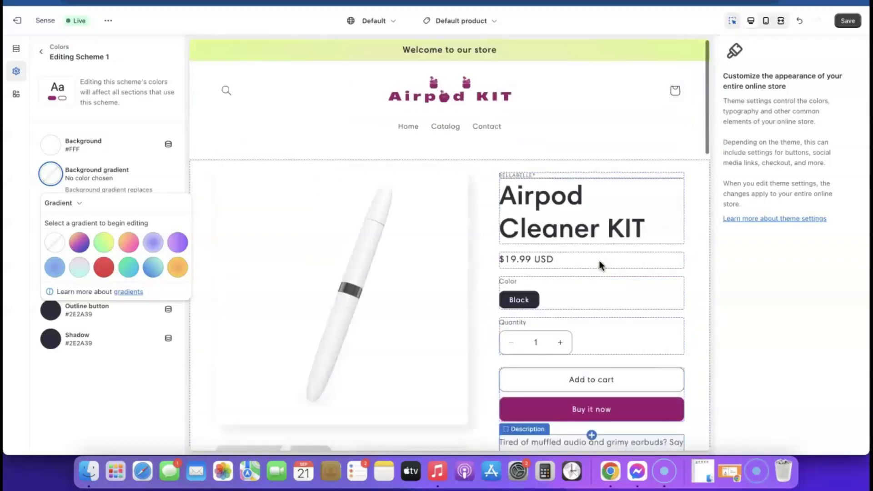
pyautogui.scroll(-20, 518, 136)
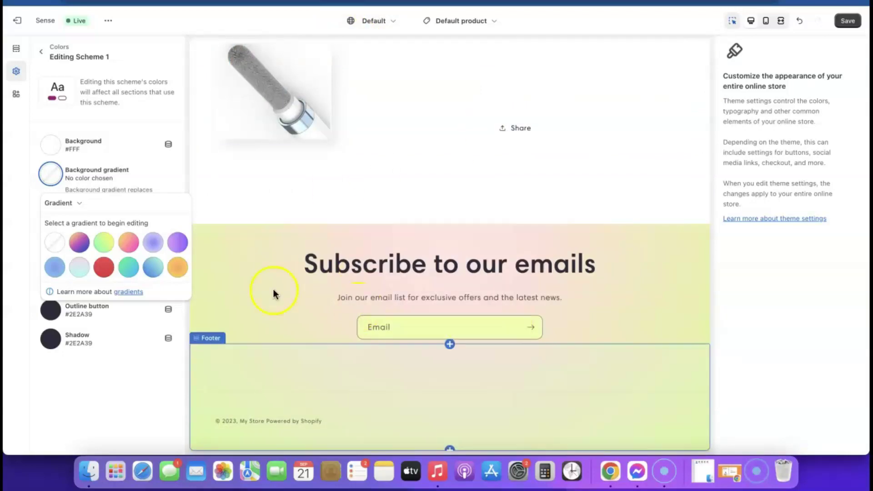
pyautogui.click(44, 114)
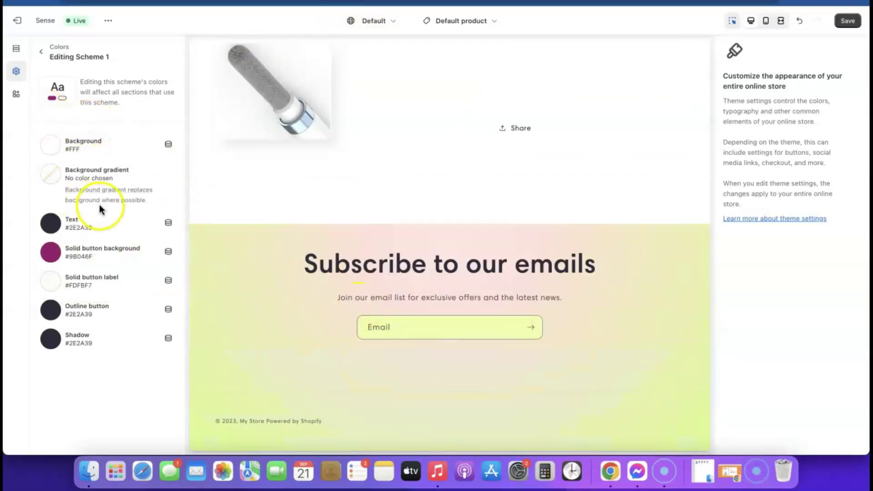
pyautogui.click(40, 56)
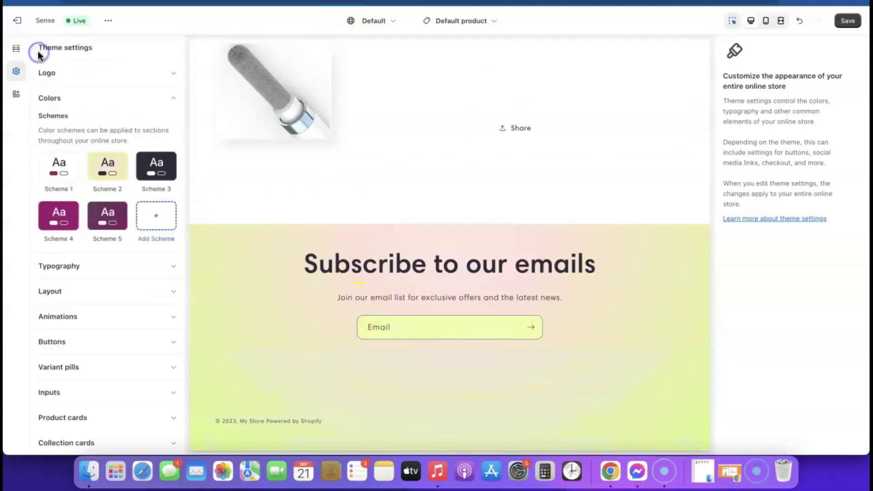
# - Remove Scheme 2's background gradient, leaving its flat #EDFFA7 background colour
pyautogui.click(108, 173)
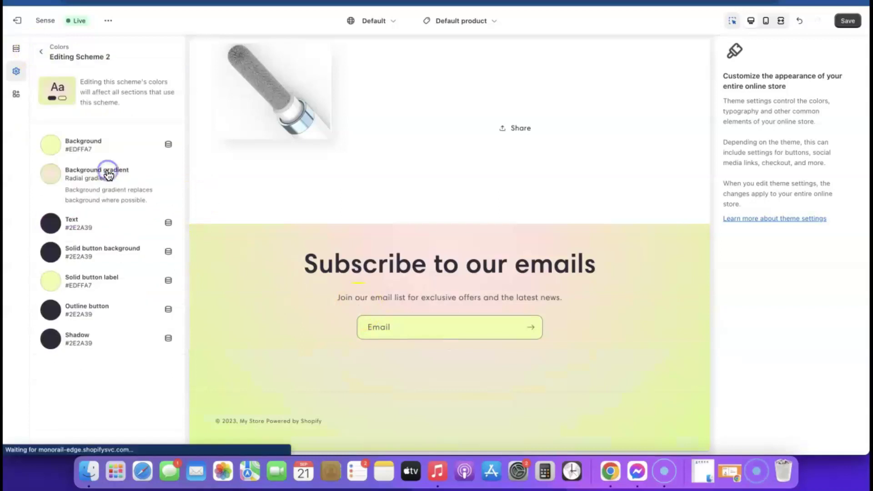
pyautogui.click(85, 173)
pyautogui.scroll(-4, 97, 254)
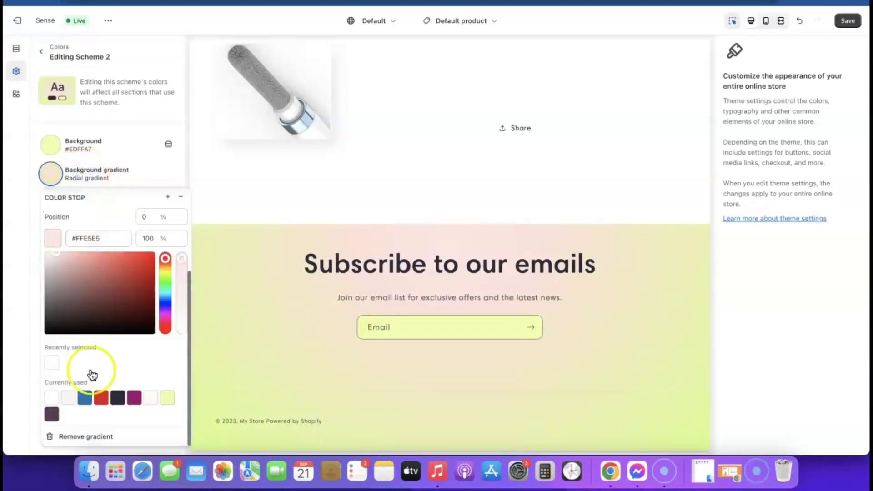
pyautogui.click(86, 438)
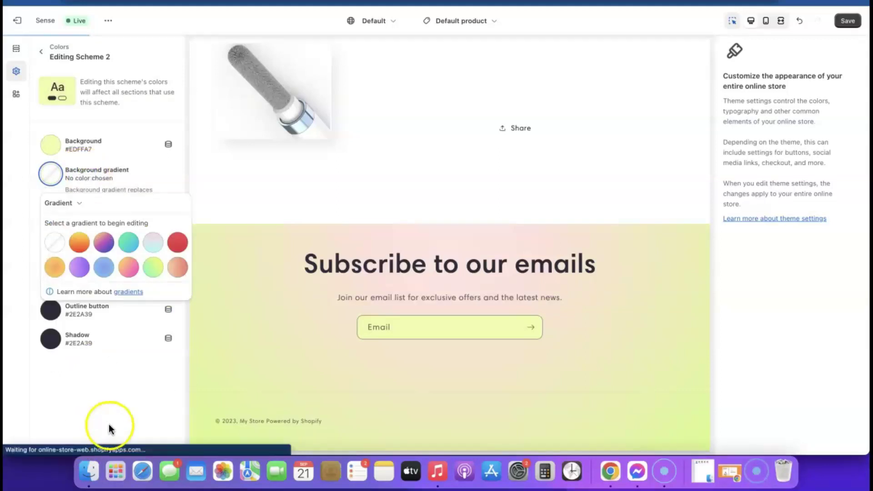
pyautogui.click(46, 383)
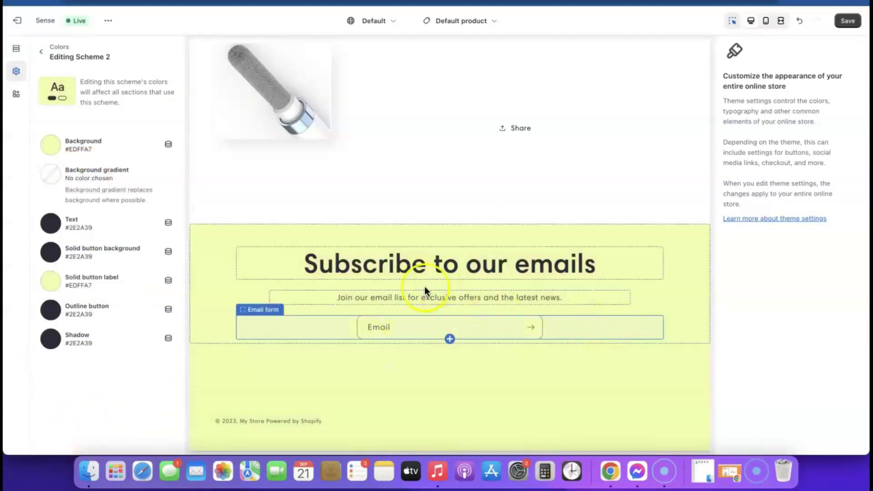
pyautogui.scroll(1, 230, 295)
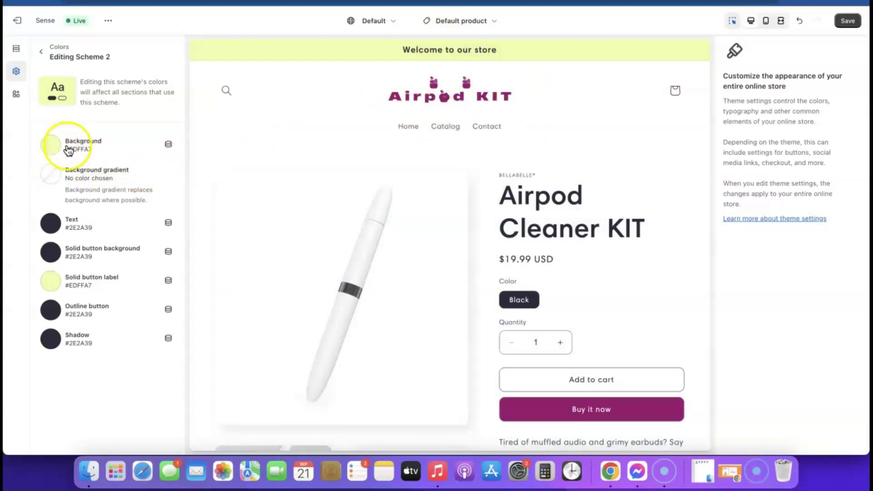
pyautogui.click(51, 146)
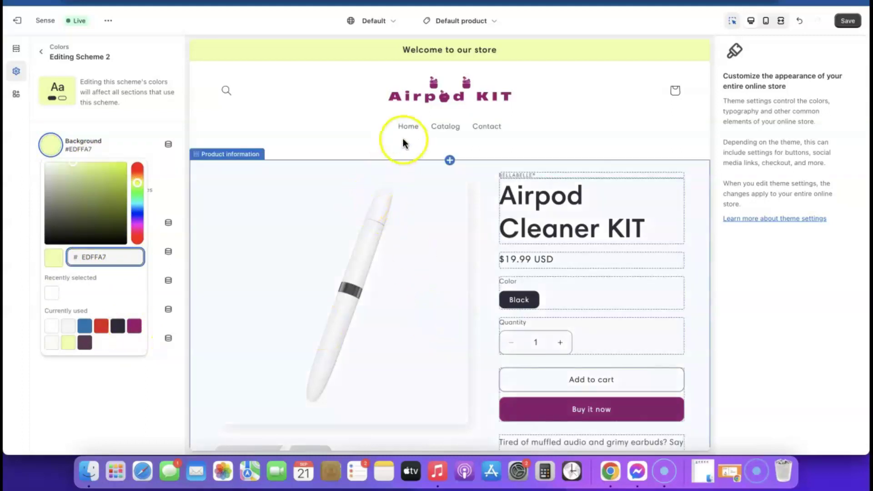
# - Set Scheme 2's background to light pink #E1C3D8 from the purple swatch and copy the hex
pyautogui.click(134, 326)
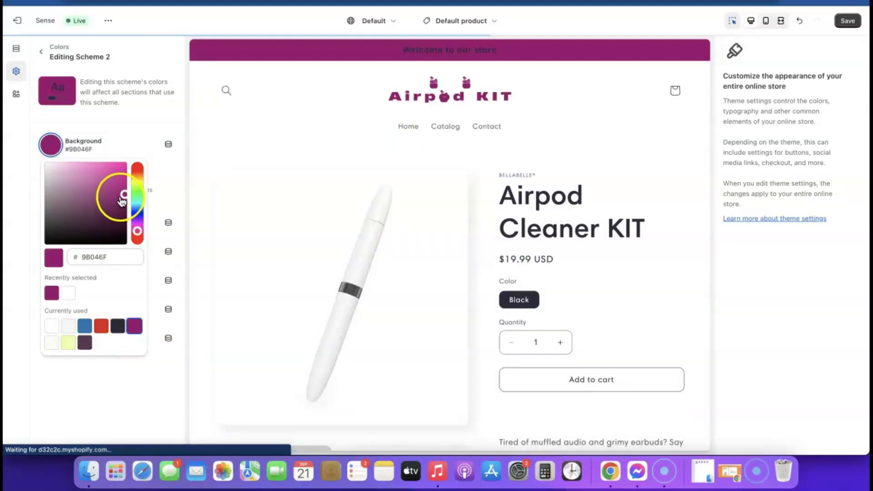
pyautogui.moveTo(111, 216); pyautogui.dragTo(54, 175)
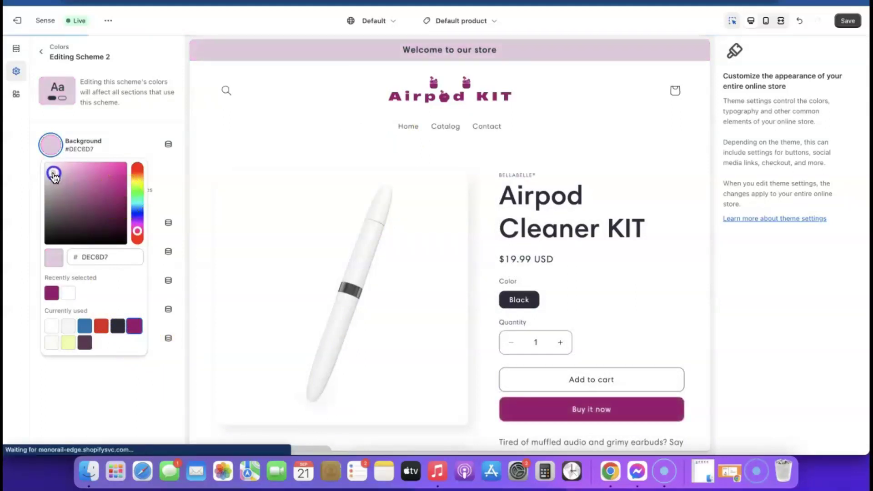
pyautogui.moveTo(56, 175); pyautogui.dragTo(55, 171)
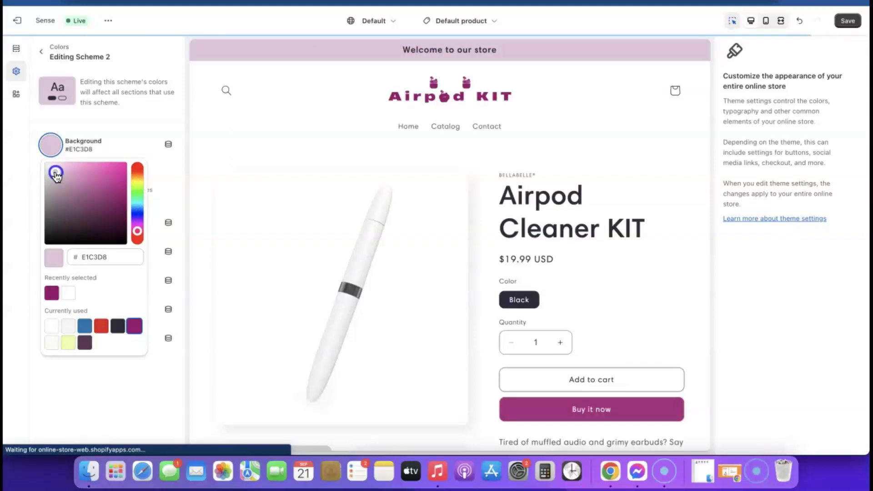
pyautogui.doubleClick(122, 260)
pyautogui.rightClick(125, 258)
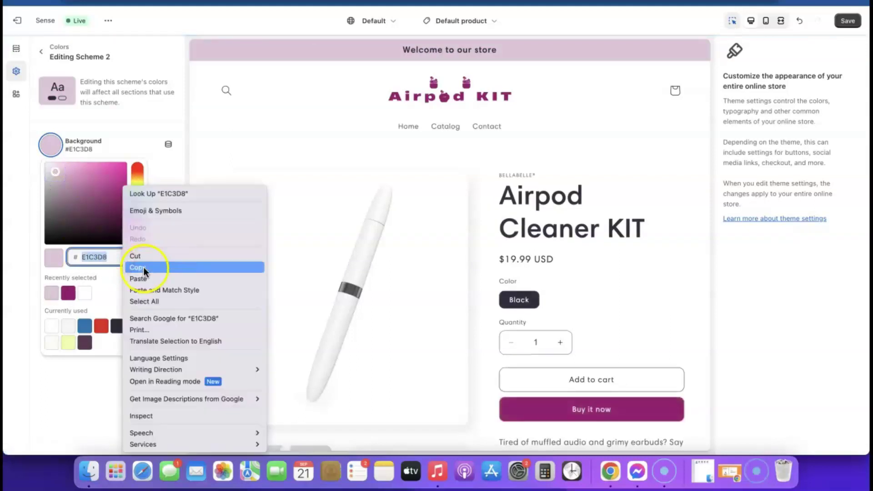
pyautogui.click(143, 267)
pyautogui.click(187, 146)
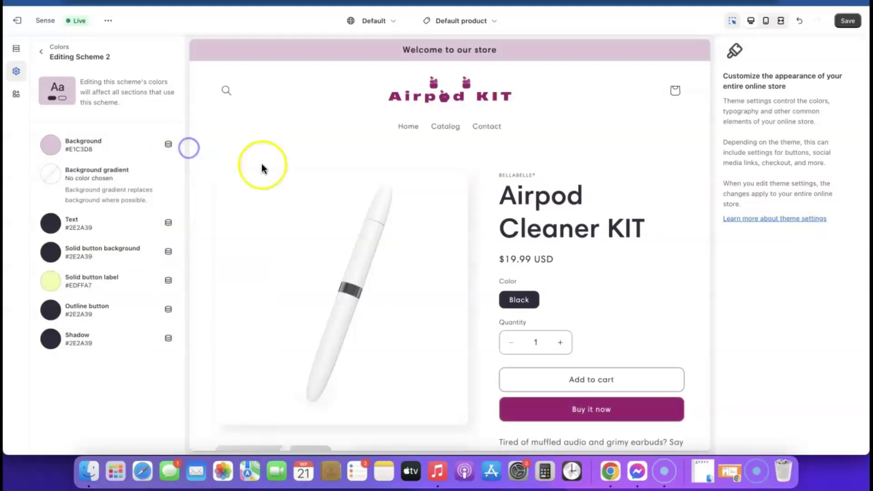
pyautogui.scroll(-10, 385, 302)
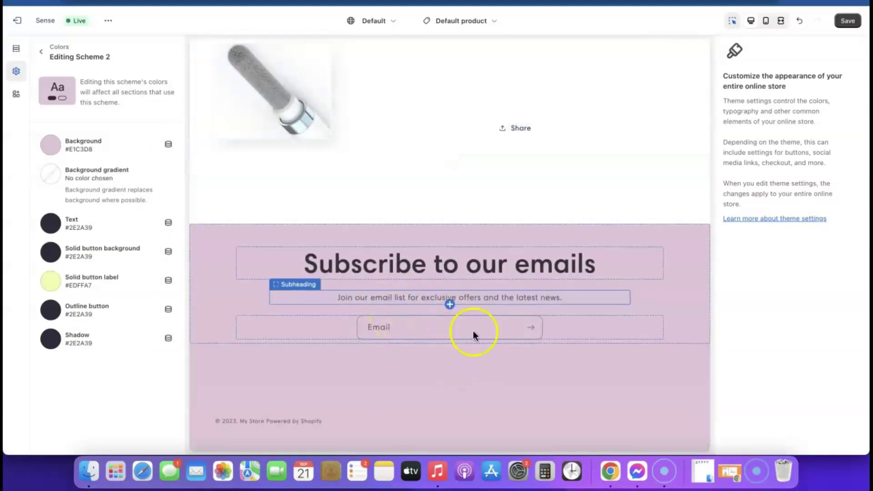
pyautogui.scroll(15, 393, 353)
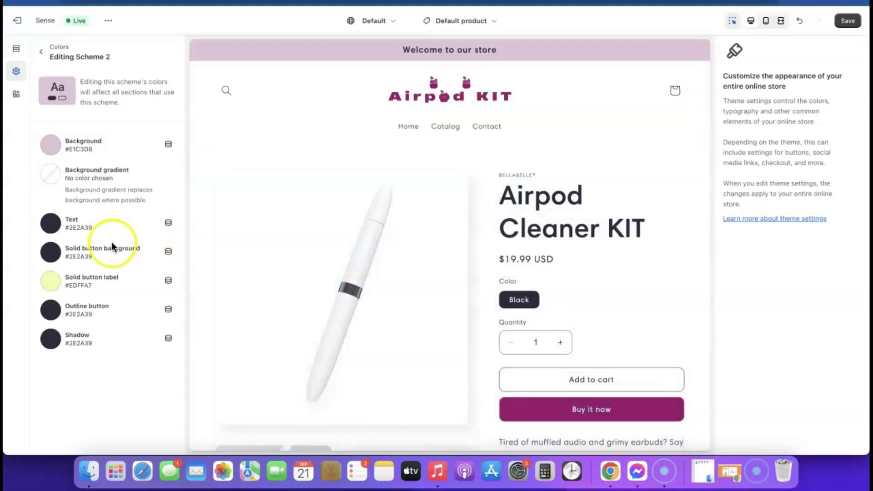
# - Save the pink colour scheme changes in the theme editor
pyautogui.click(849, 21)
pyautogui.scroll(-15, 530, 207)
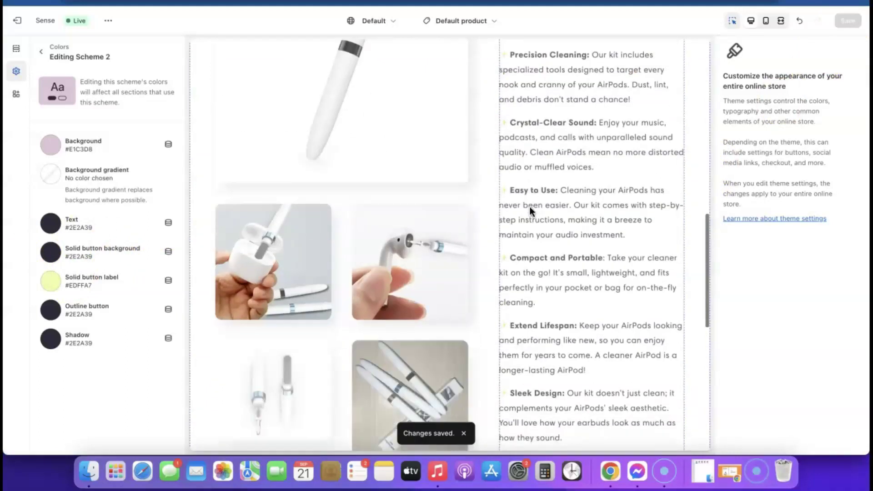
pyautogui.scroll(-6, 530, 207)
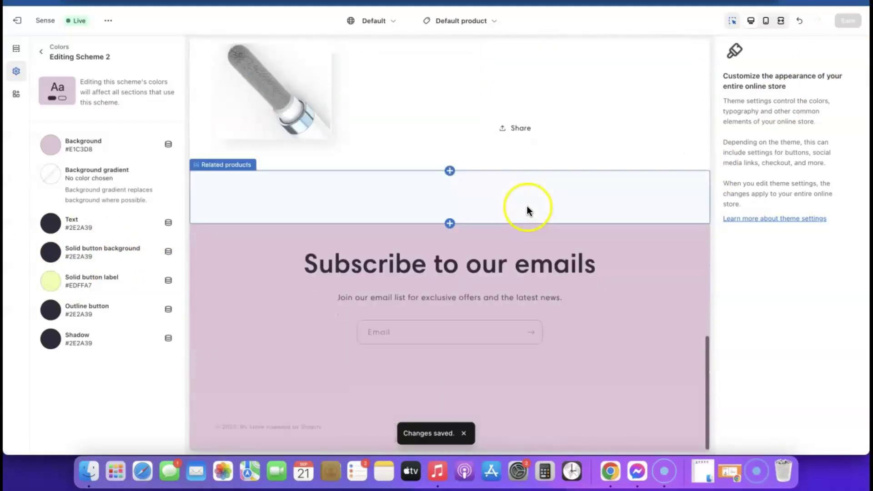
pyautogui.scroll(20, 613, 180)
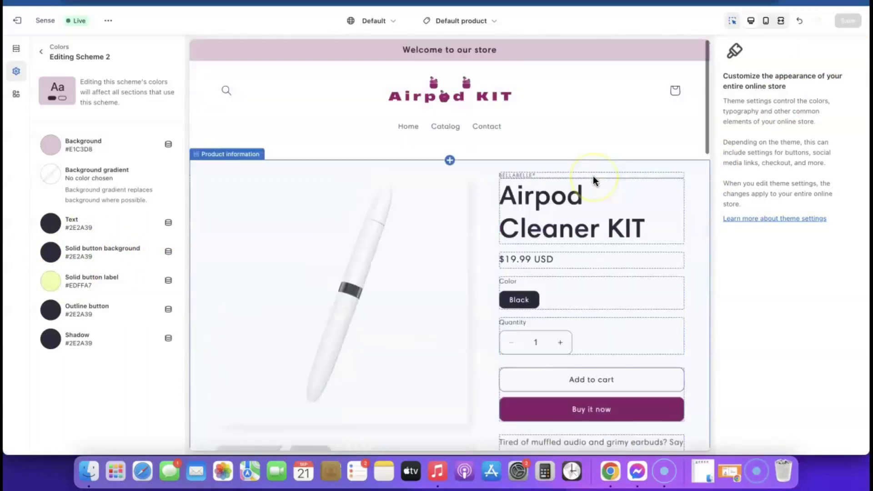
# - View the live store's Airpod Cleaner KIT product page, then return to the theme editor
pyautogui.click(108, 21)
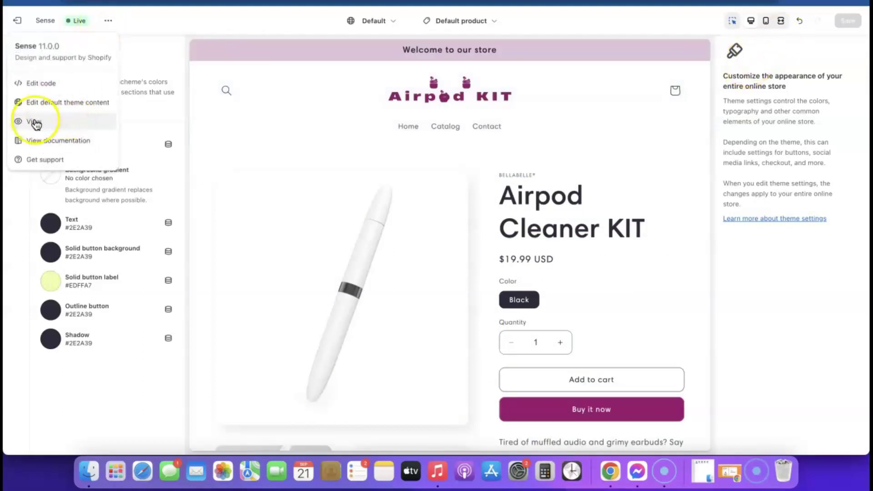
pyautogui.click(38, 122)
pyautogui.scroll(-4, 508, 145)
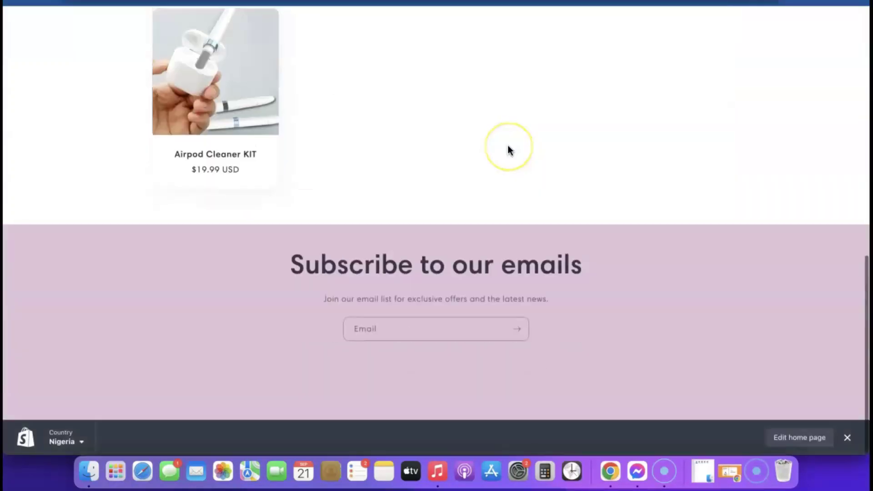
pyautogui.scroll(10, 507, 146)
pyautogui.scroll(-5, 508, 145)
pyautogui.click(265, 91)
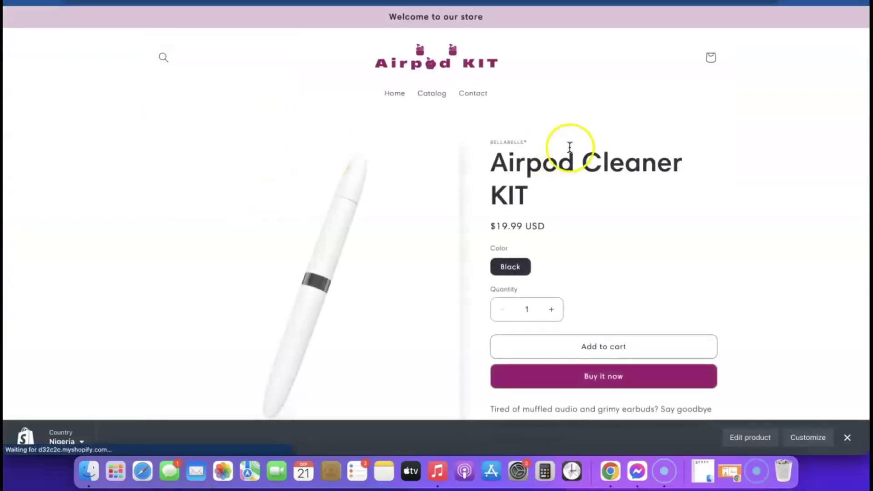
pyautogui.scroll(-4, 575, 168)
pyautogui.click(847, 437)
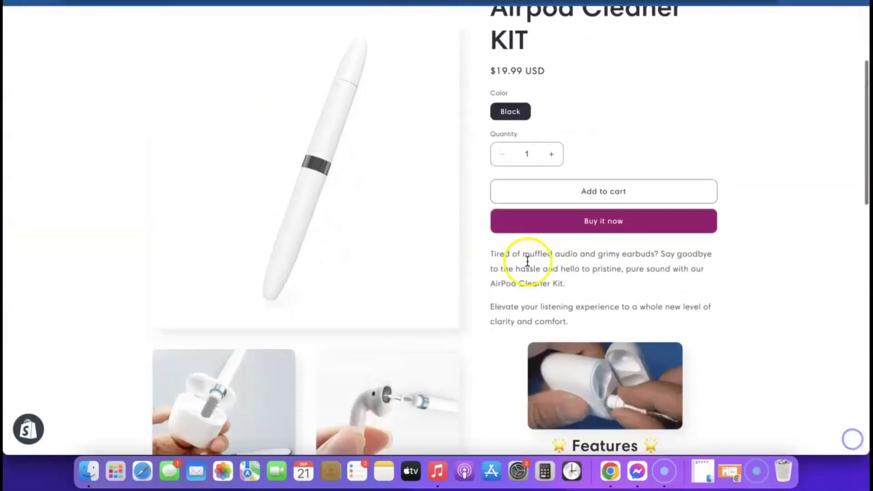
pyautogui.scroll(-10, 531, 271)
pyautogui.scroll(15, 531, 272)
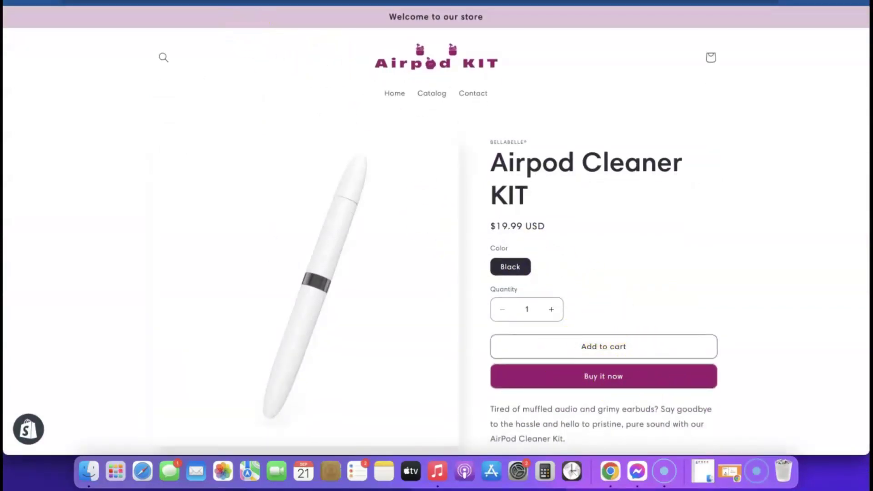
pyautogui.press('super+w')
pyautogui.scroll(-3, 562, 277)
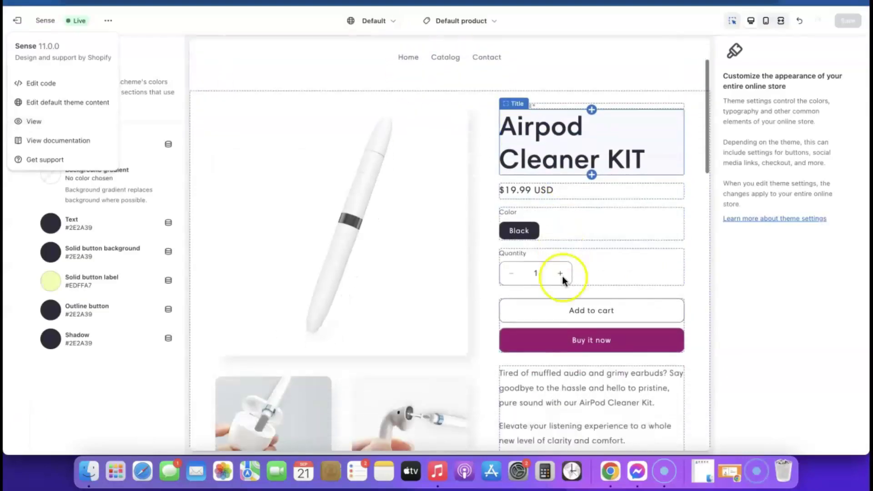
# - Uncheck Show dynamic checkout buttons on the Buy buttons block and save the template
pyautogui.scroll(-2, 562, 277)
pyautogui.click(527, 292)
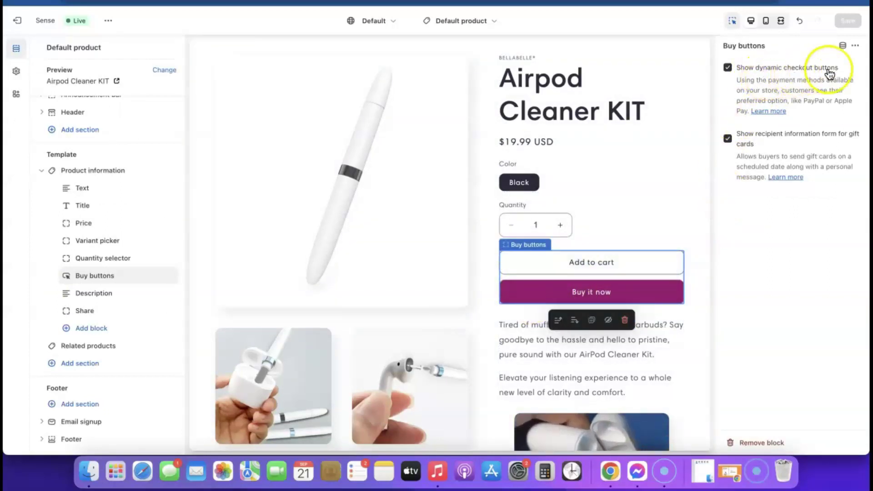
pyautogui.click(728, 68)
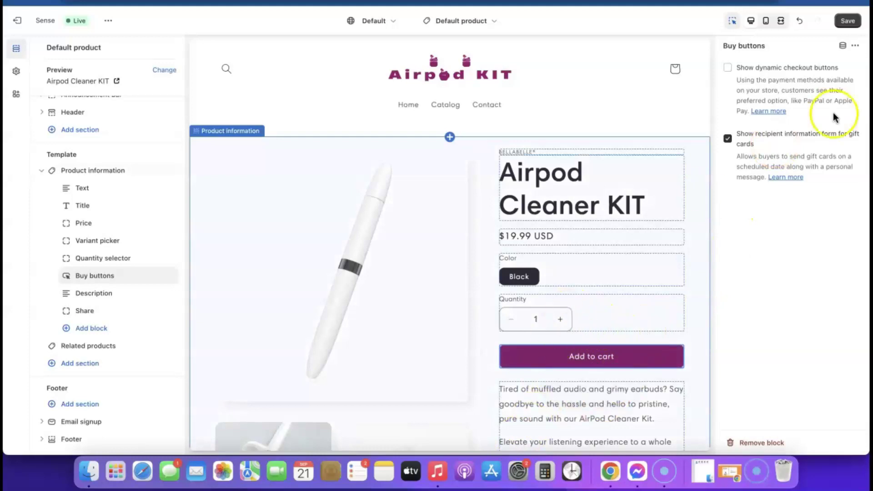
pyautogui.click(849, 21)
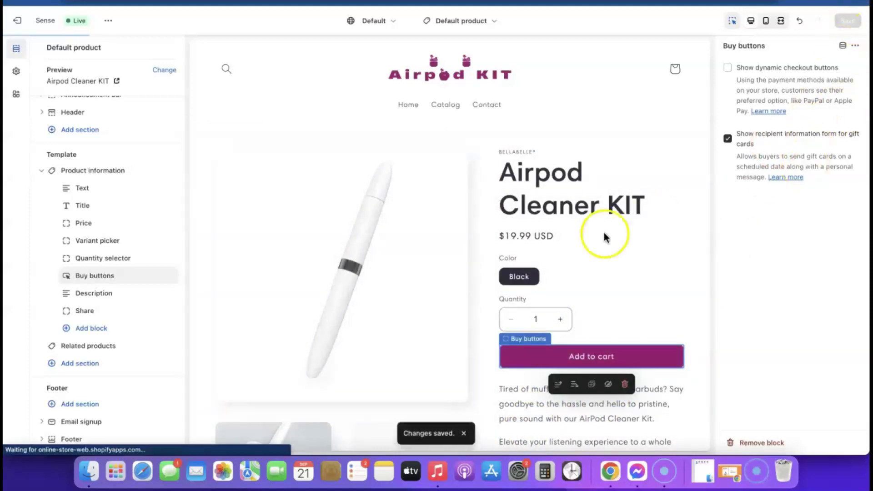
pyautogui.scroll(-15, 376, 177)
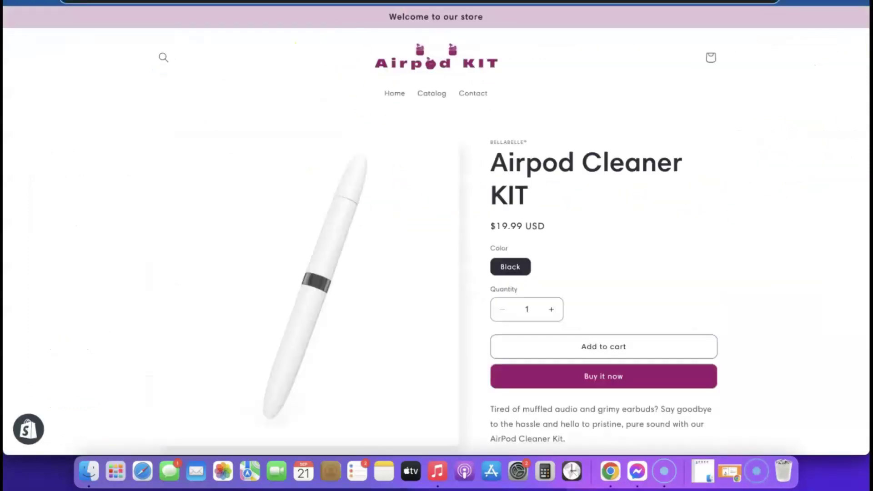
pyautogui.scroll(-3, 566, 94)
pyautogui.scroll(1, 572, 221)
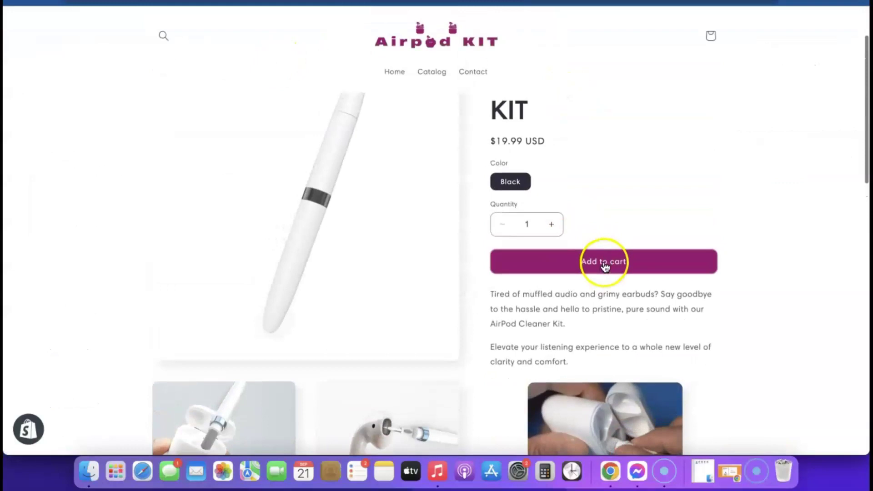
pyautogui.scroll(2, 545, 209)
pyautogui.scroll(-10, 544, 208)
pyautogui.scroll(10, 544, 208)
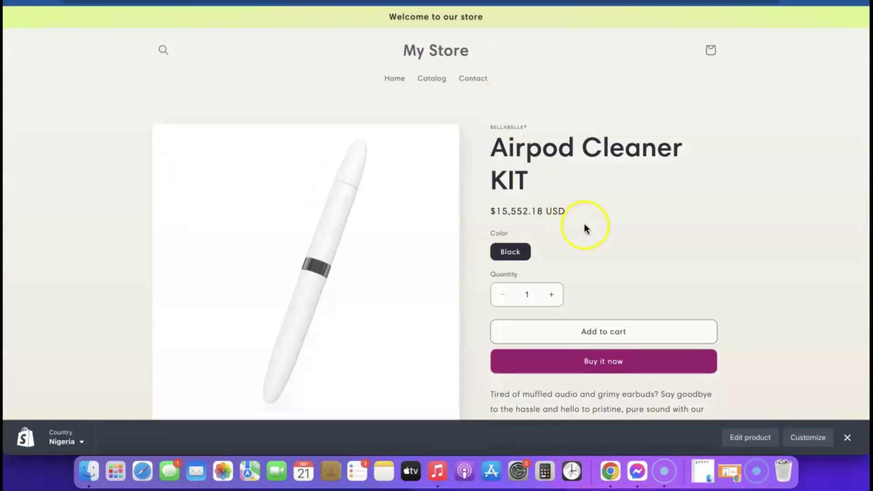
pyautogui.scroll(-1, 585, 219)
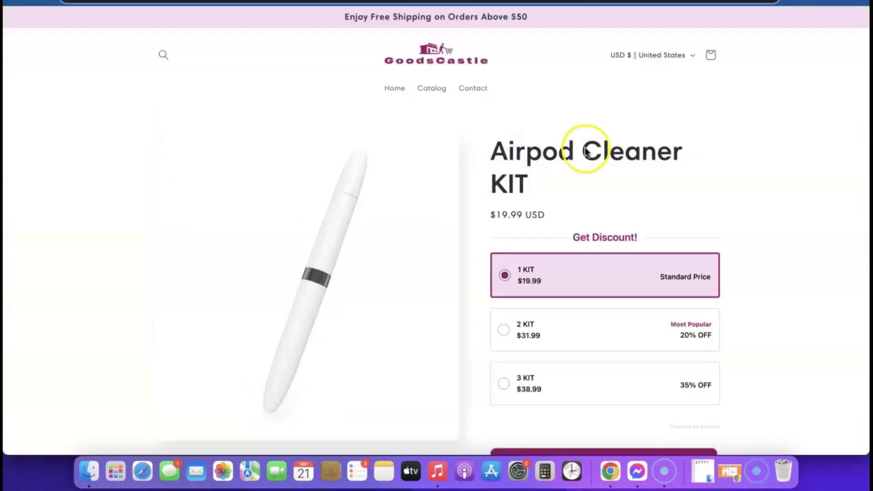
pyautogui.scroll(-1, 595, 192)
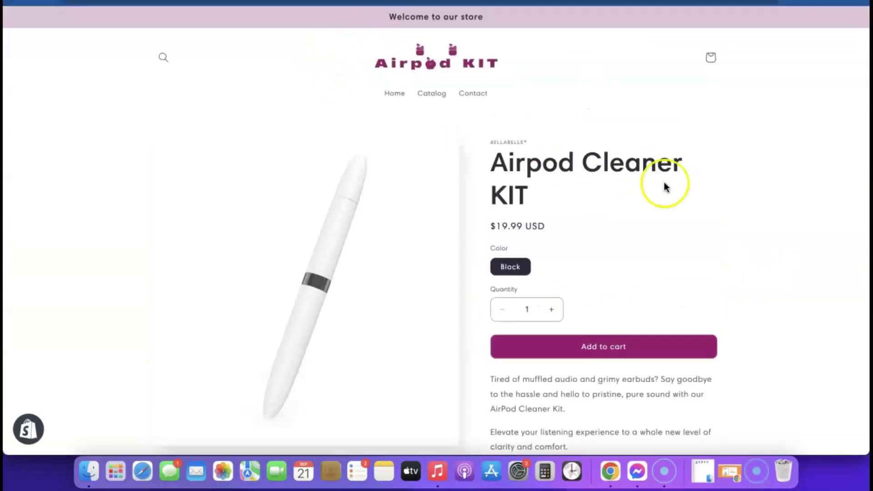
pyautogui.scroll(-4, 664, 182)
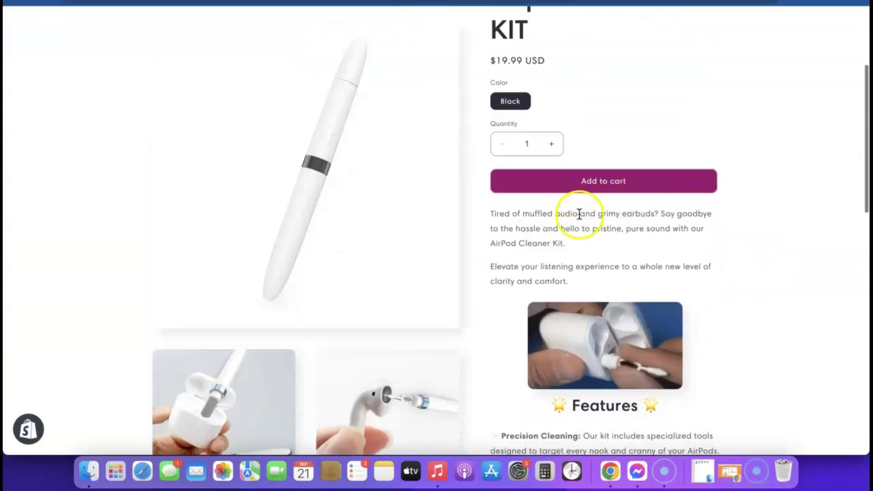
pyautogui.scroll(4, 570, 301)
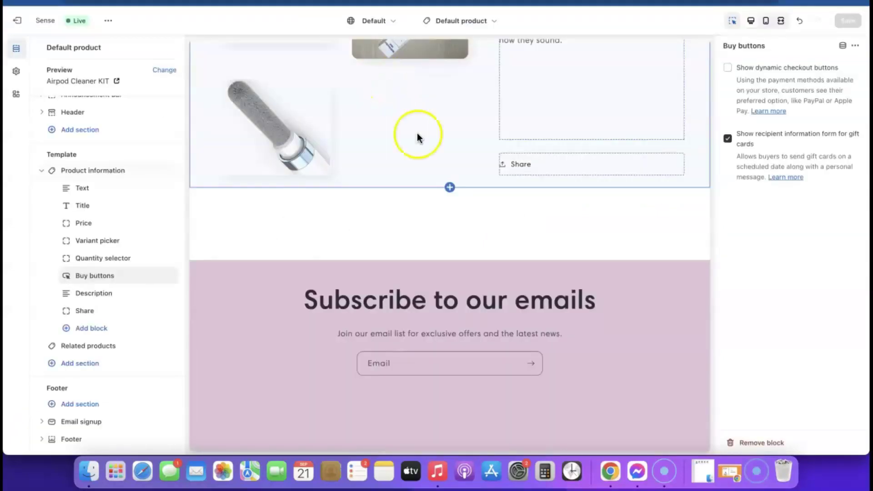
pyautogui.scroll(10, 416, 137)
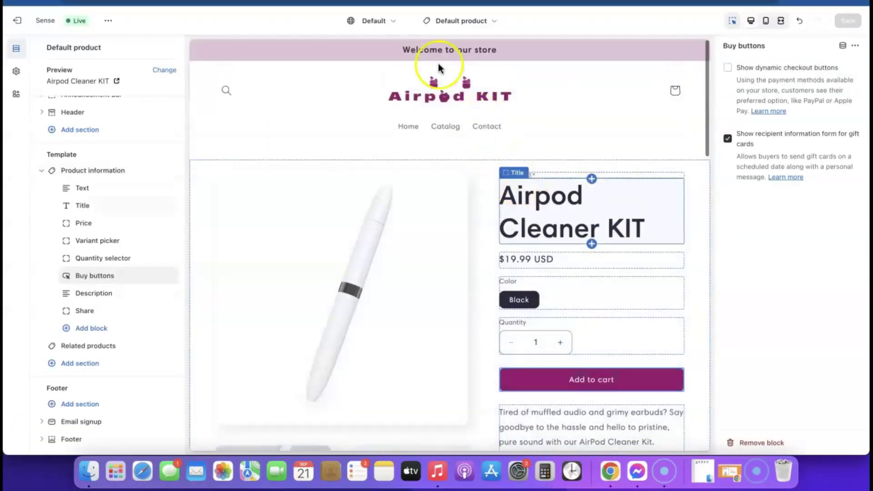
# - Switch the editor to the Home page template and select its Image with text section
pyautogui.click(493, 21)
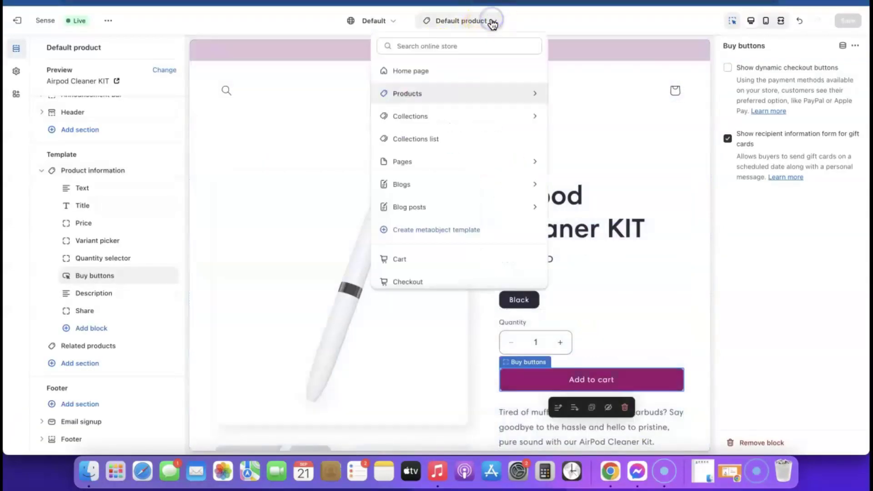
pyautogui.click(420, 72)
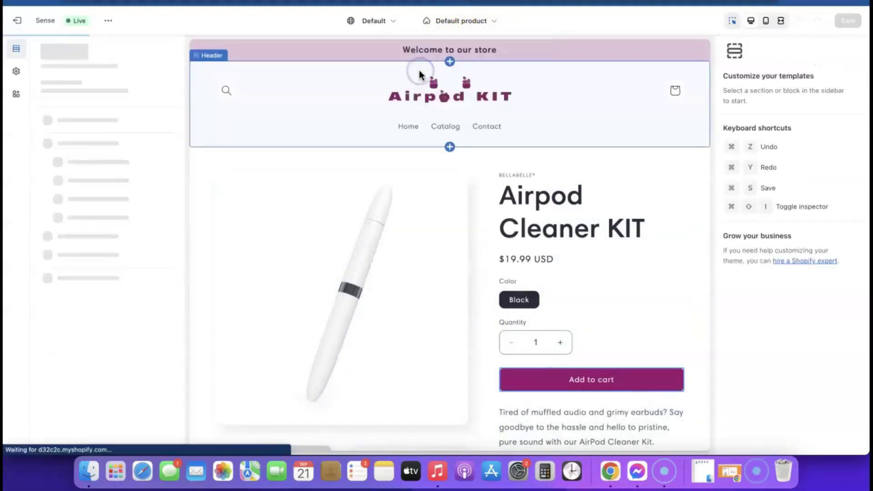
pyautogui.scroll(-10, 556, 192)
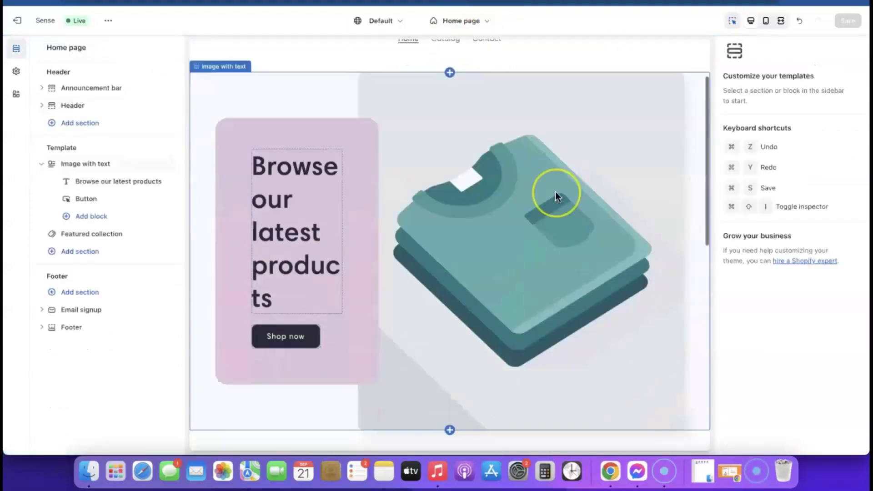
pyautogui.scroll(10, 555, 192)
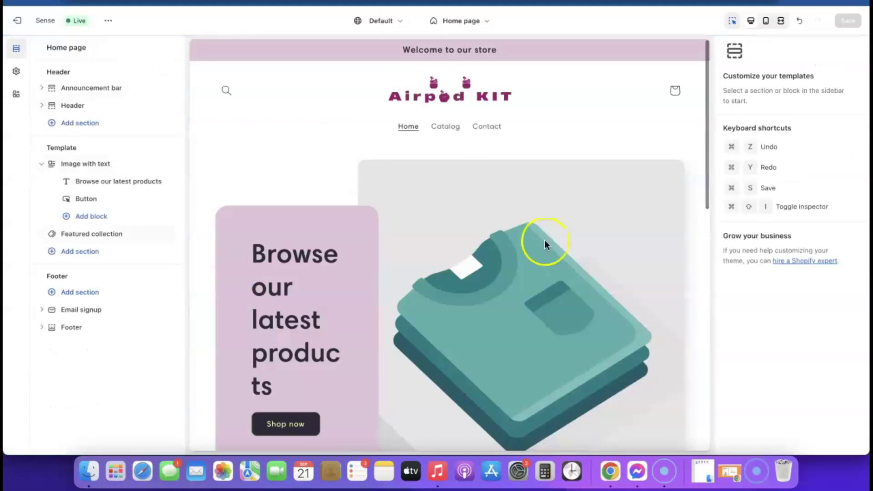
pyautogui.scroll(-5, 567, 259)
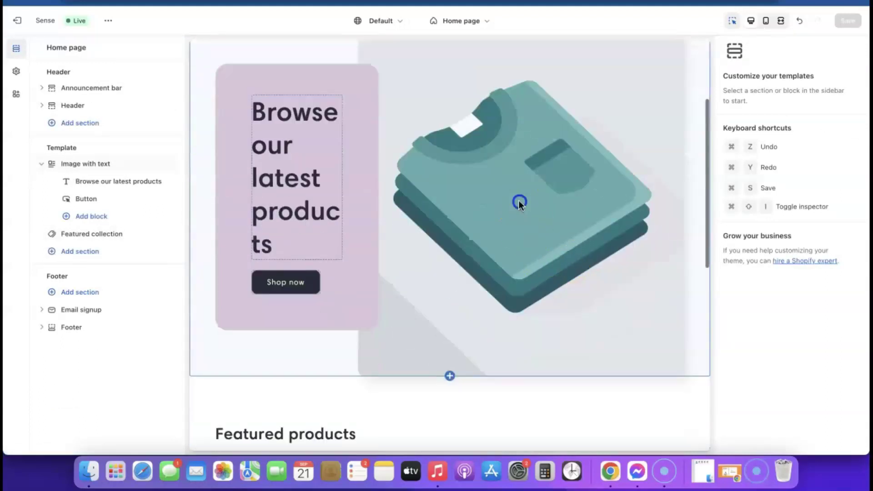
pyautogui.click(519, 201)
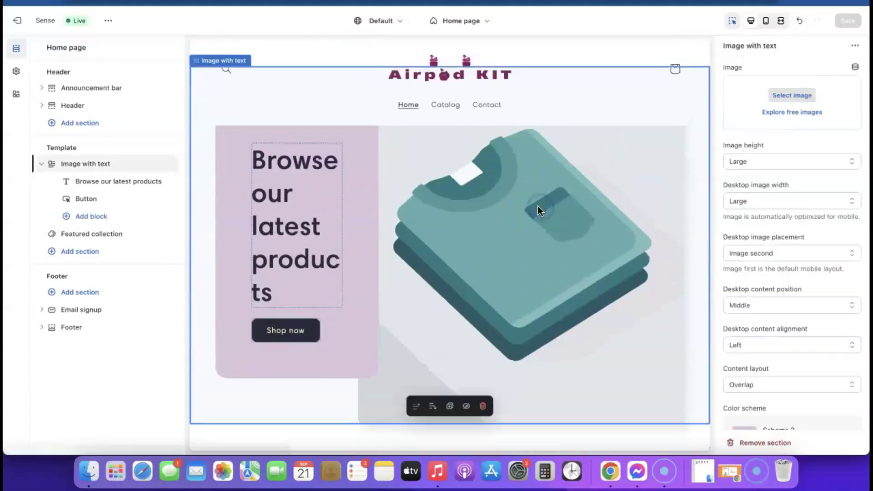
# - Swap the folded-shirts picture for the first free Phones & Cases photo, woman-checking-phone-and-relaxing
pyautogui.click(794, 113)
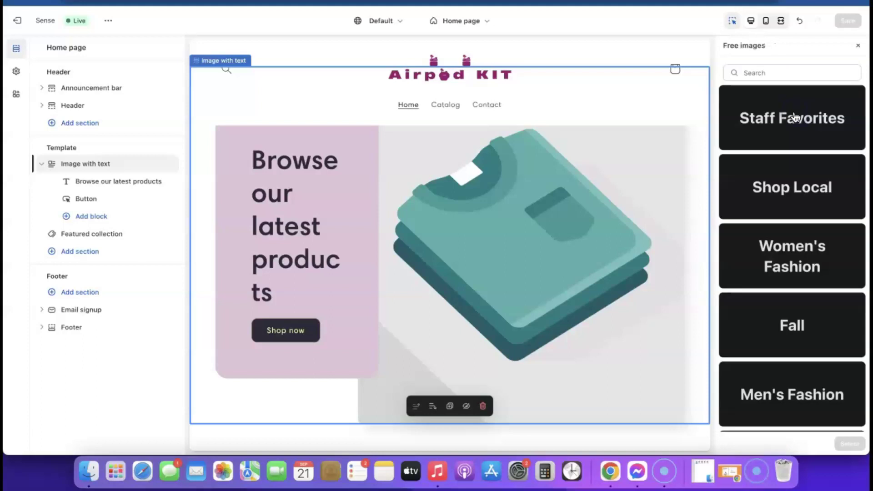
pyautogui.scroll(-15, 805, 179)
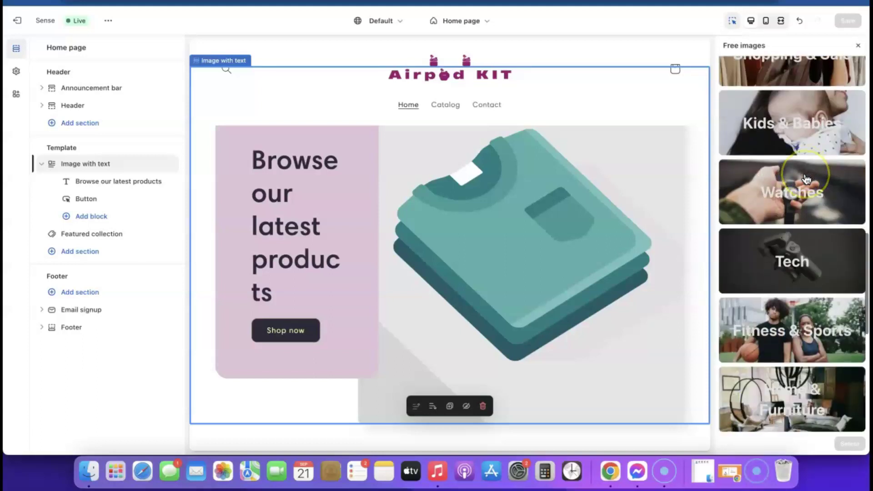
pyautogui.scroll(-5, 805, 179)
pyautogui.click(799, 195)
pyautogui.click(746, 108)
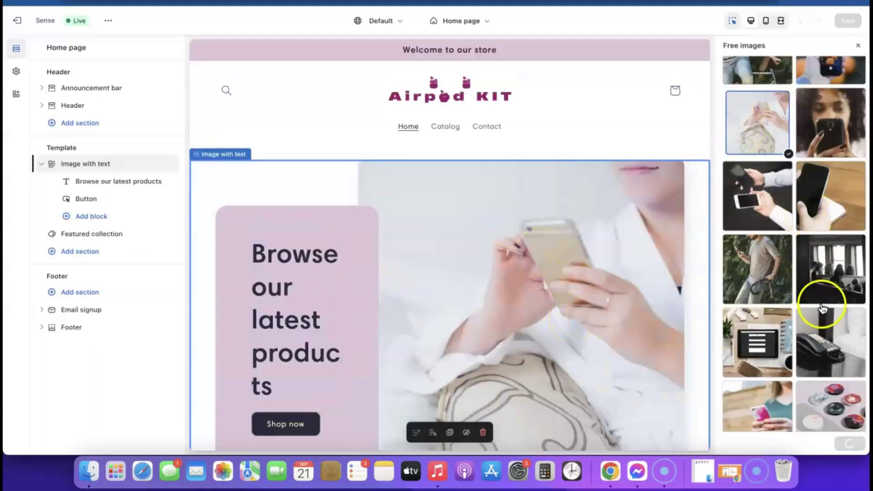
pyautogui.click(519, 291)
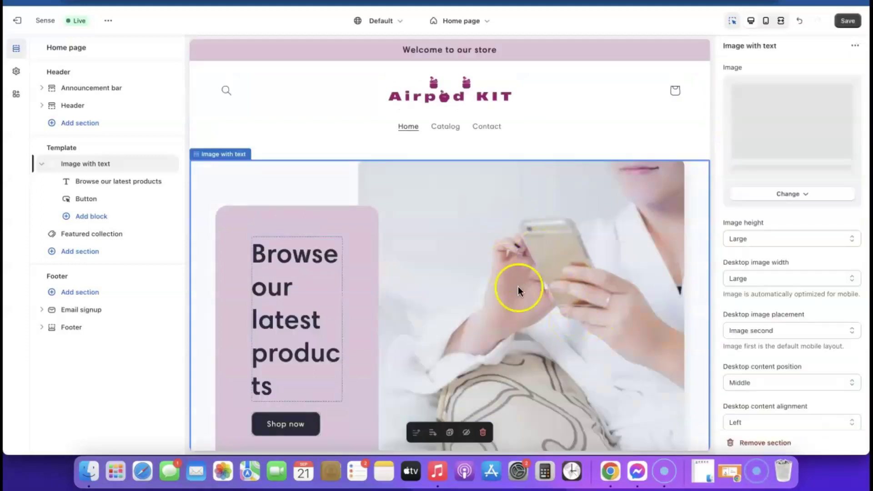
pyautogui.scroll(-5, 518, 288)
pyautogui.scroll(5, 519, 289)
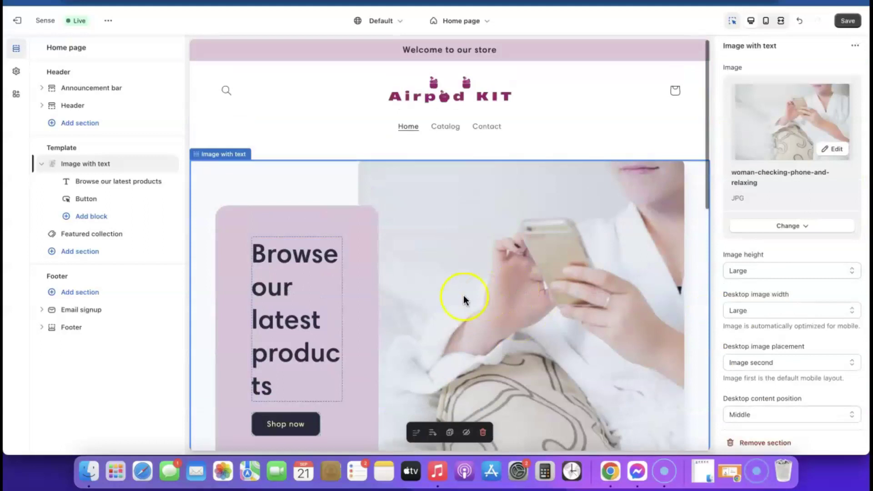
# - Save the image change and check the home page in the mobile preview
pyautogui.click(848, 22)
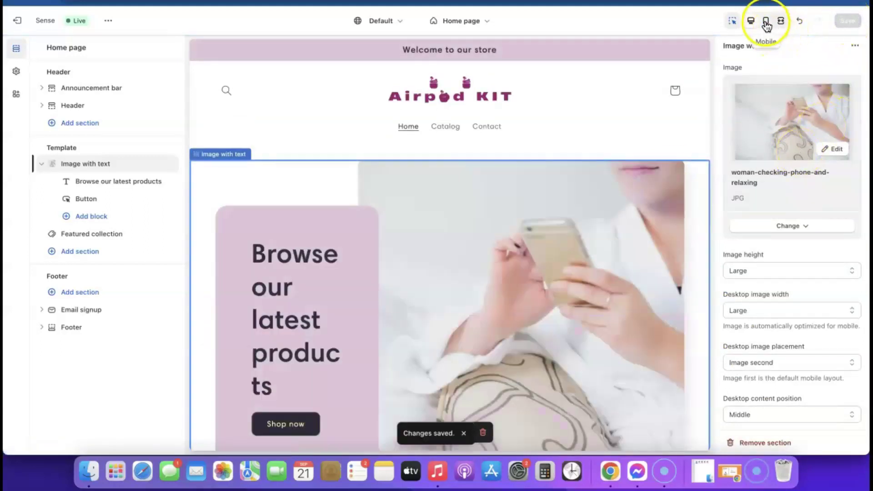
pyautogui.click(767, 24)
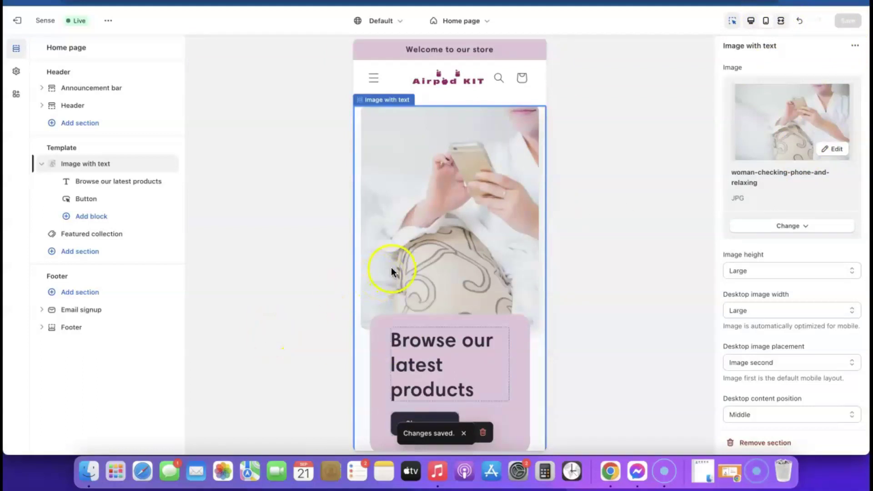
pyautogui.scroll(-5, 445, 197)
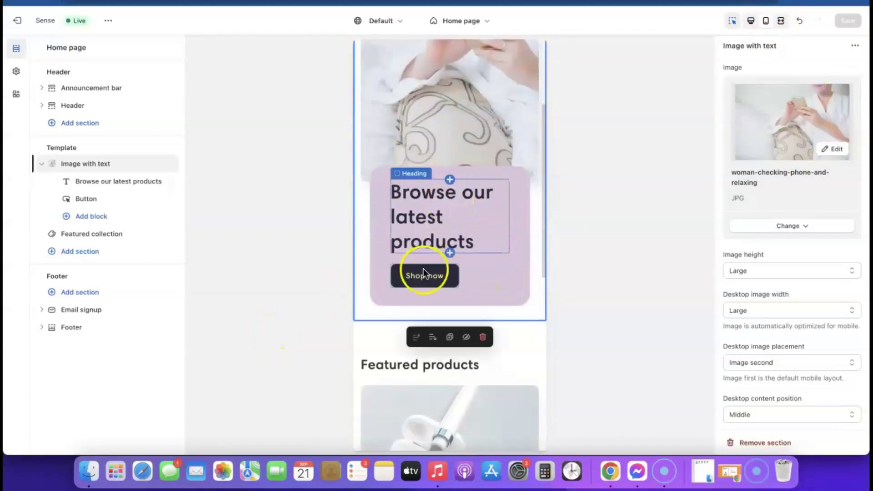
pyautogui.scroll(-6, 446, 208)
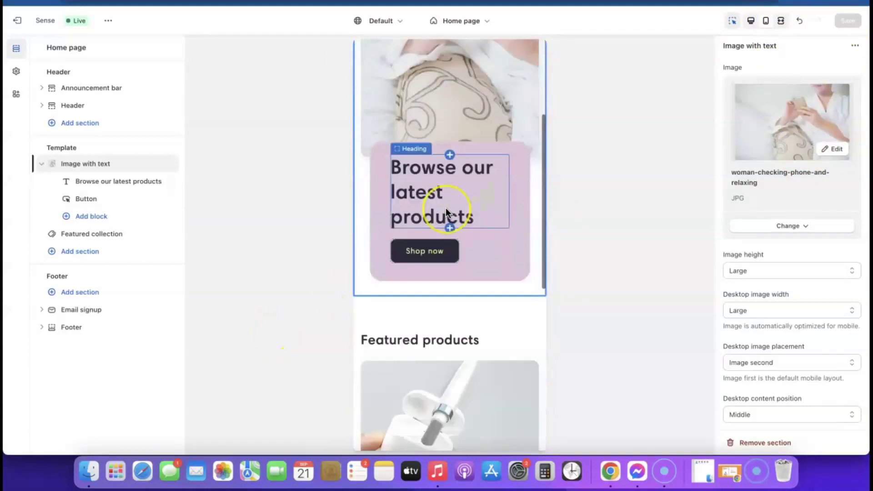
pyautogui.scroll(-10, 446, 209)
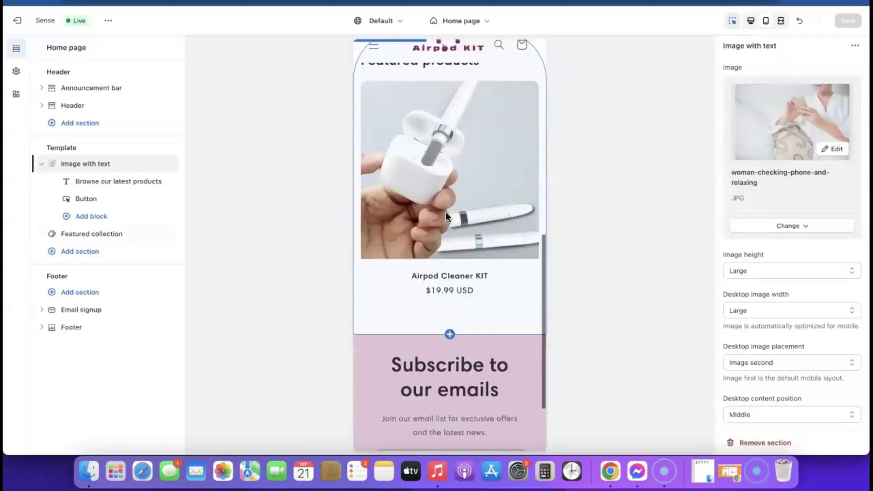
# - Return to the desktop preview and open the Airpod Cleaner KIT product page from Featured collection
pyautogui.click(753, 22)
pyautogui.scroll(-5, 358, 253)
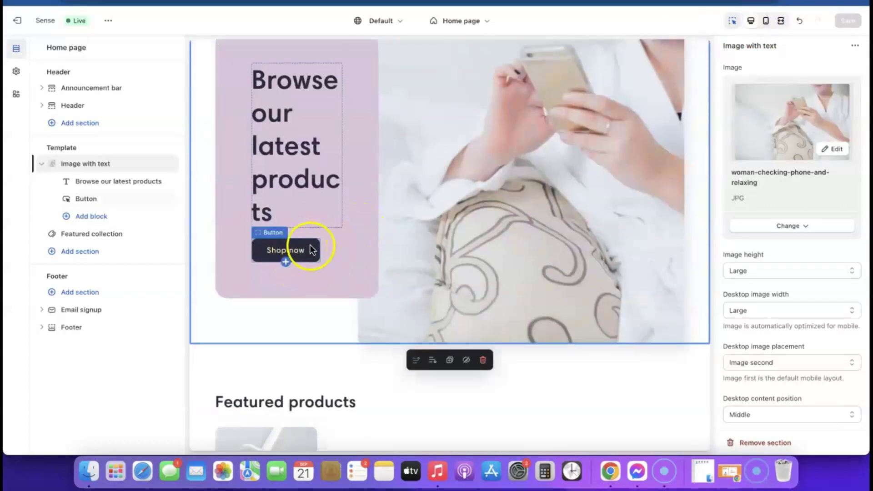
pyautogui.scroll(-6, 389, 260)
pyautogui.scroll(-2, 393, 258)
pyautogui.scroll(6, 393, 258)
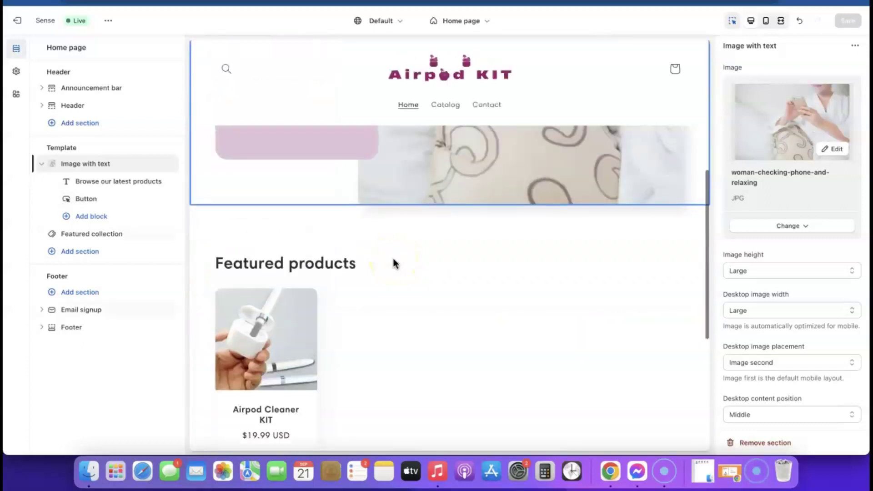
pyautogui.scroll(-5, 391, 258)
pyautogui.click(294, 237)
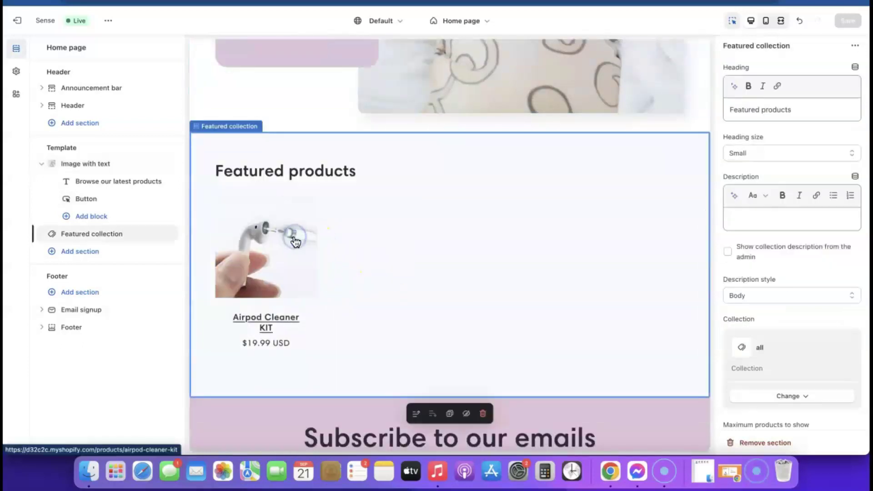
pyautogui.click(280, 240)
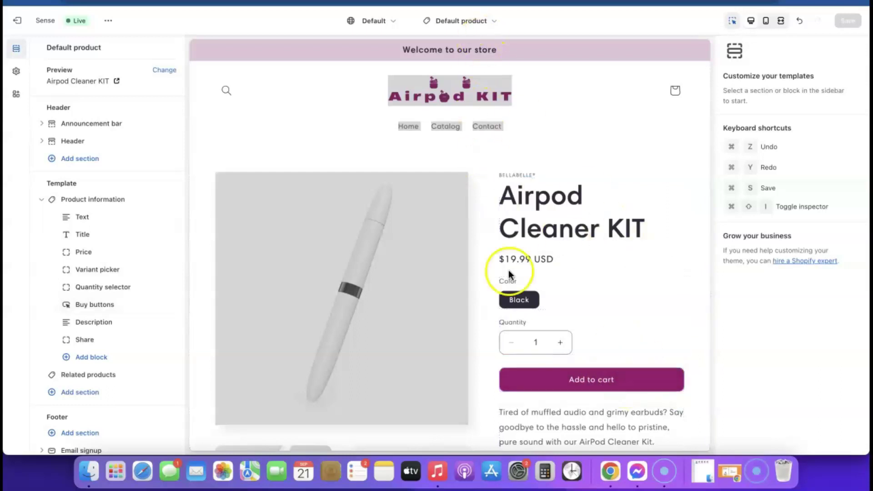
# - Switch the editor back to the Home page template
pyautogui.click(485, 19)
pyautogui.click(404, 72)
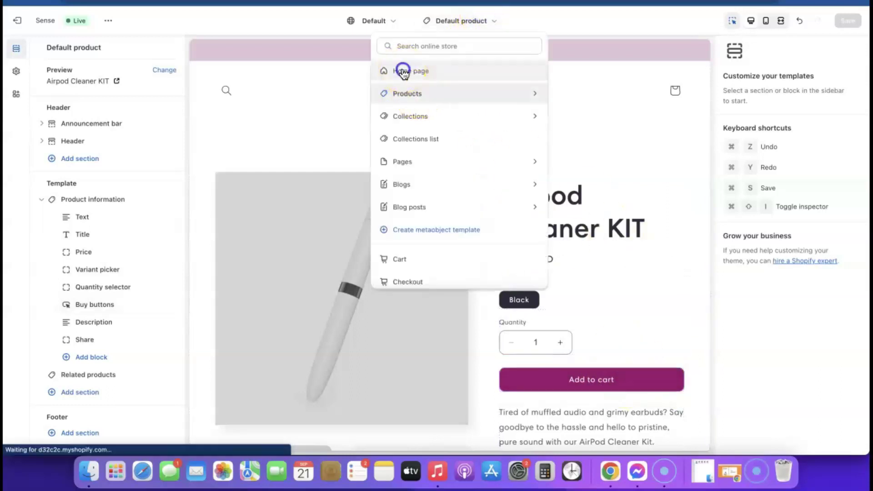
pyautogui.scroll(-5, 339, 244)
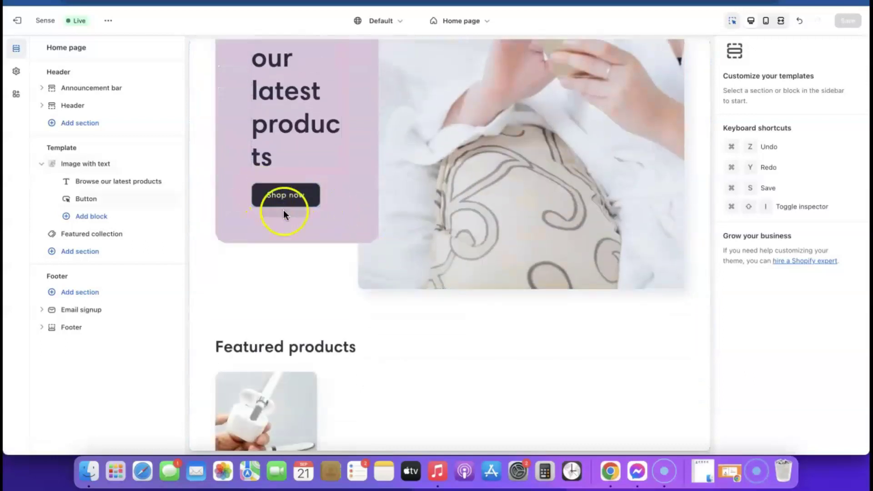
pyautogui.scroll(4, 284, 205)
pyautogui.scroll(2, 286, 198)
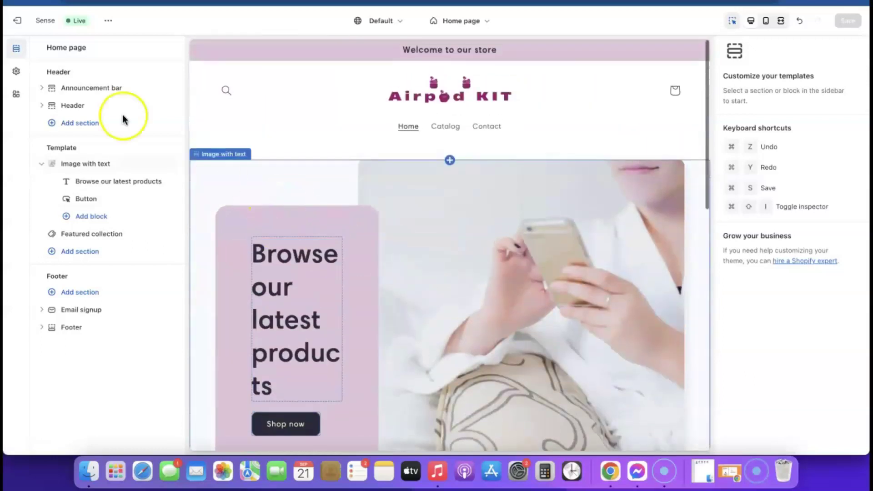
# - Set Scheme 2's solid button background to purple #9B046F and save the theme
pyautogui.click(16, 72)
pyautogui.press('super+z')
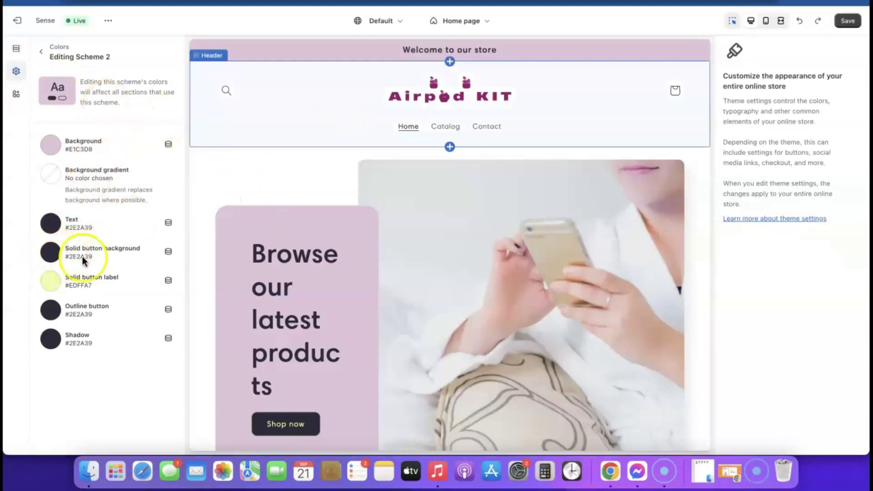
pyautogui.click(52, 253)
pyautogui.click(52, 254)
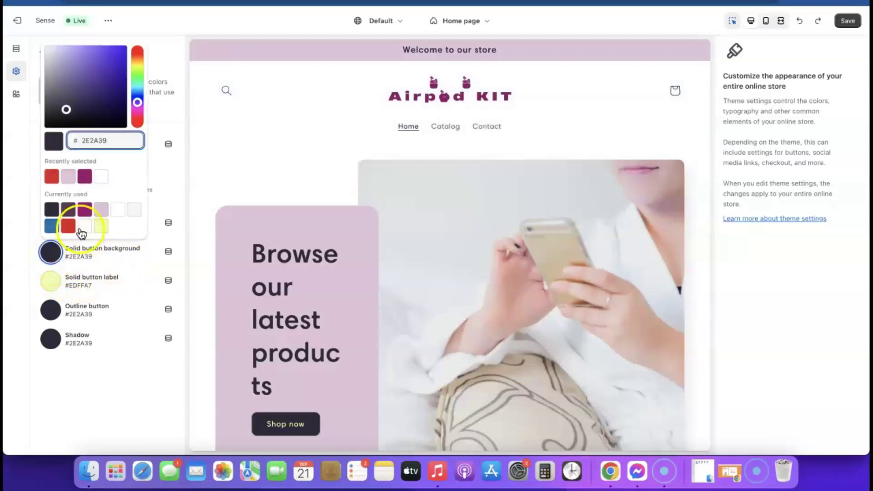
pyautogui.click(85, 177)
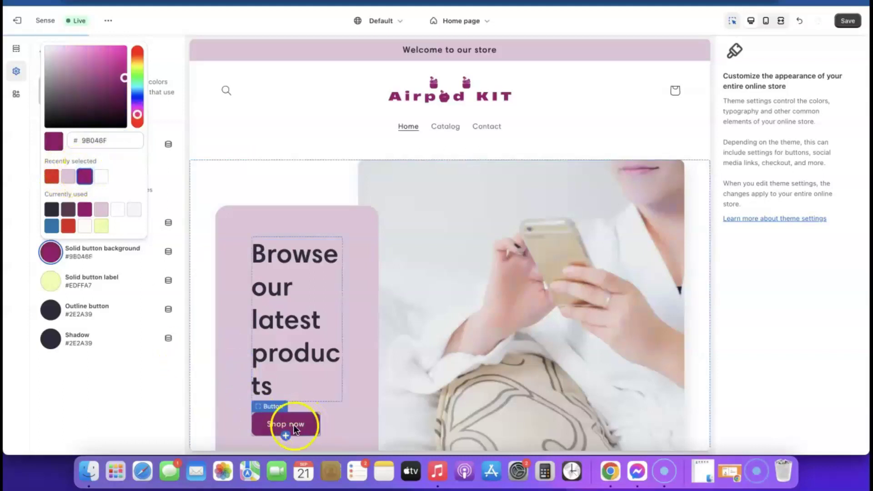
pyautogui.scroll(-2, 397, 324)
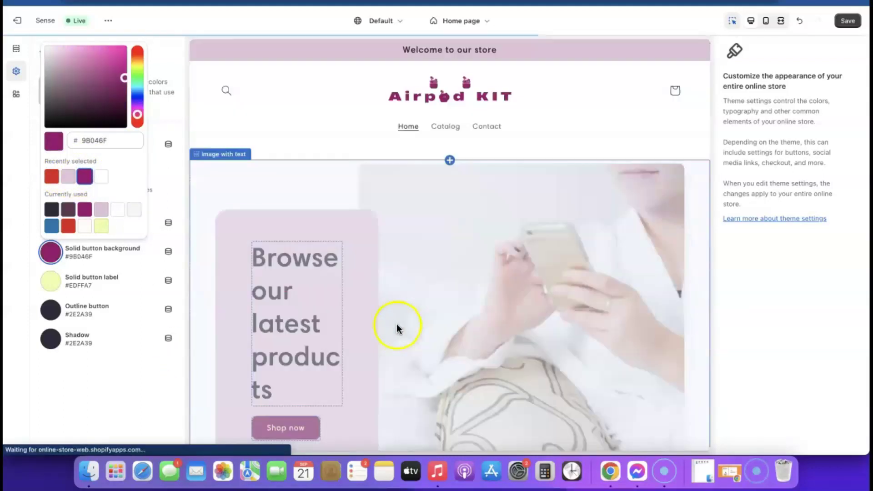
pyautogui.click(849, 22)
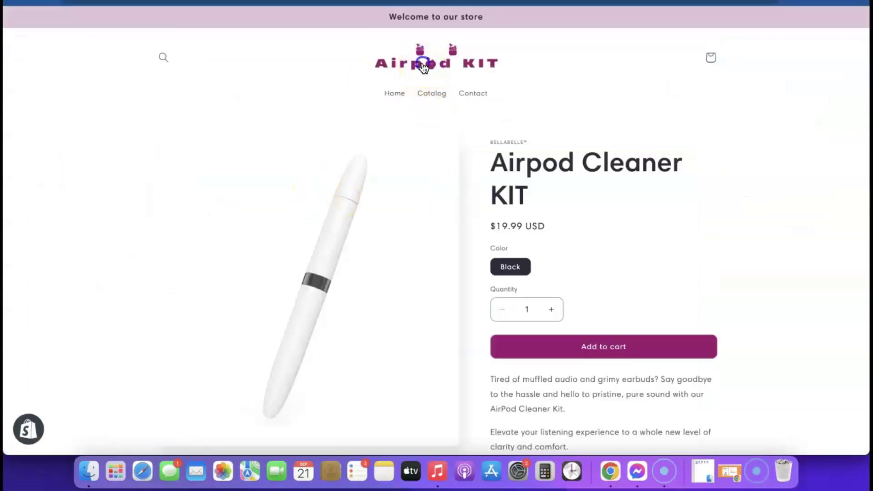
# - Review the updated home page, then exit the theme editor back to the Themes overview
pyautogui.click(423, 66)
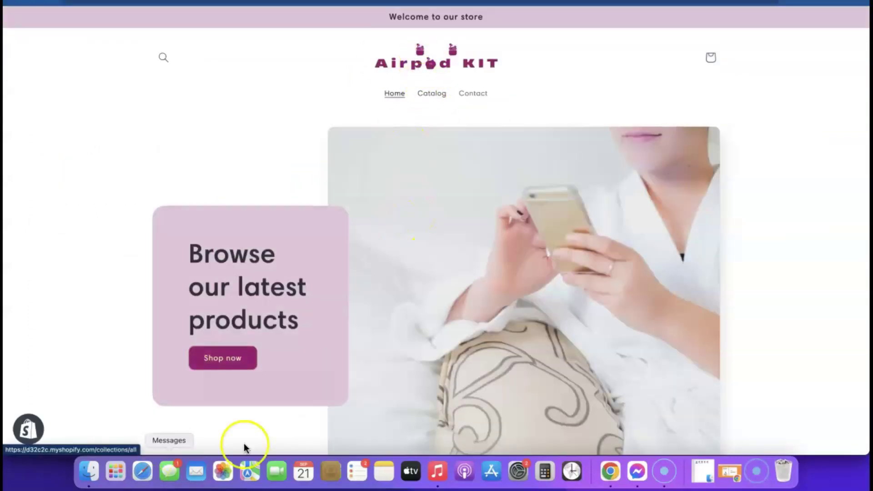
pyautogui.scroll(-1, 500, 323)
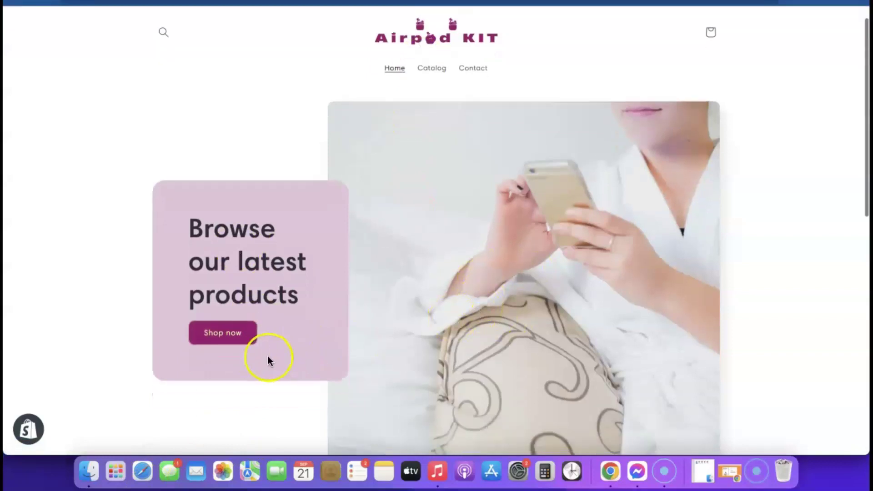
pyautogui.scroll(-4, 536, 296)
pyautogui.scroll(-10, 537, 300)
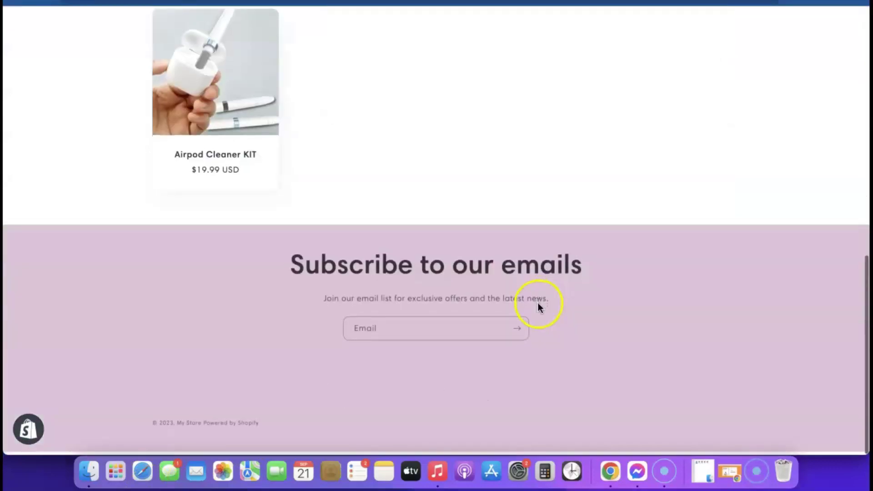
pyautogui.scroll(6, 538, 320)
pyautogui.scroll(-6, 539, 321)
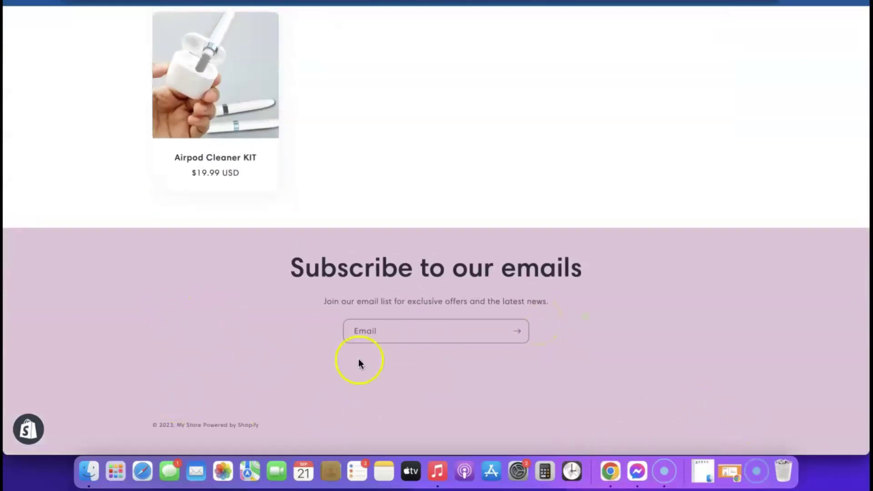
pyautogui.scroll(15, 218, 327)
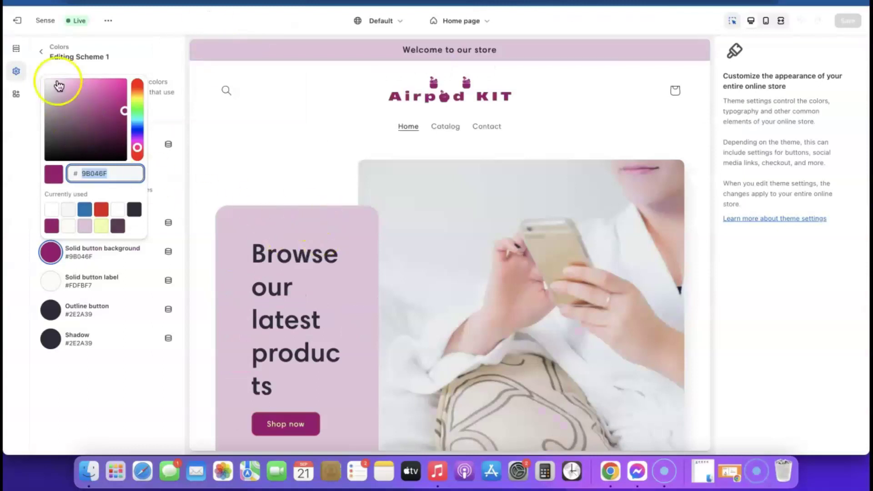
pyautogui.click(23, 24)
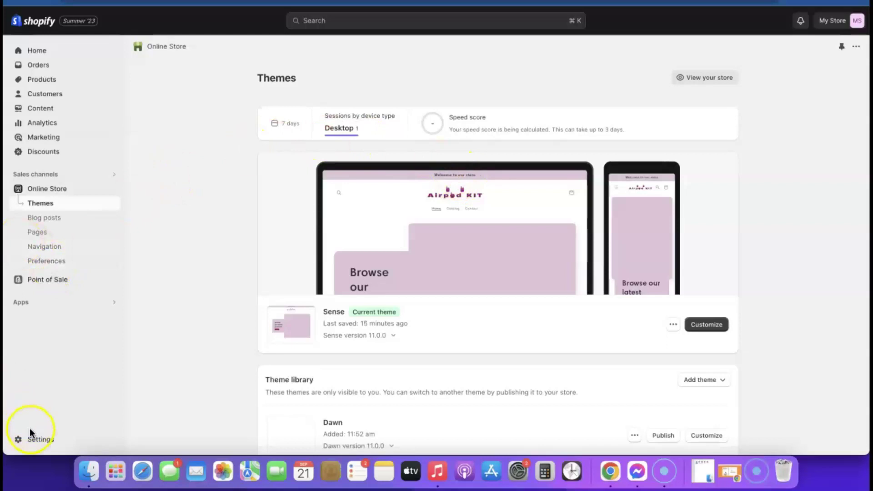
# - Open the store Settings and go to the Policies page
pyautogui.click(46, 261)
pyautogui.click(34, 438)
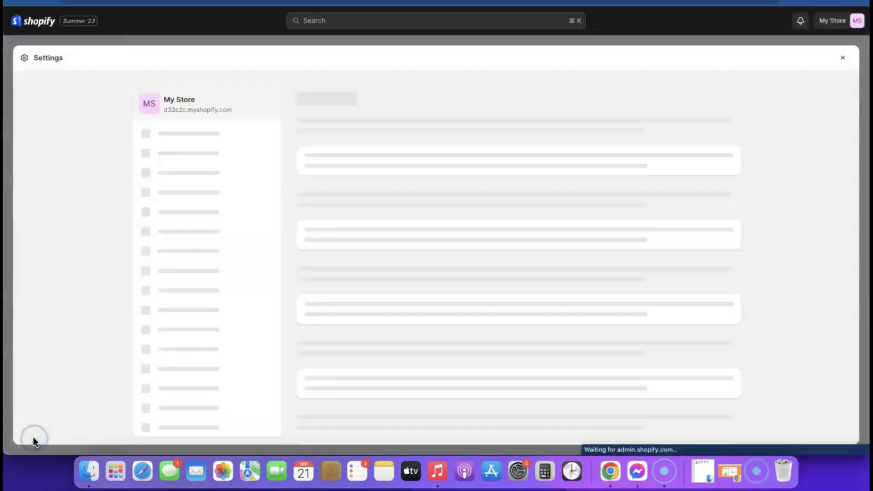
pyautogui.scroll(-1, 204, 185)
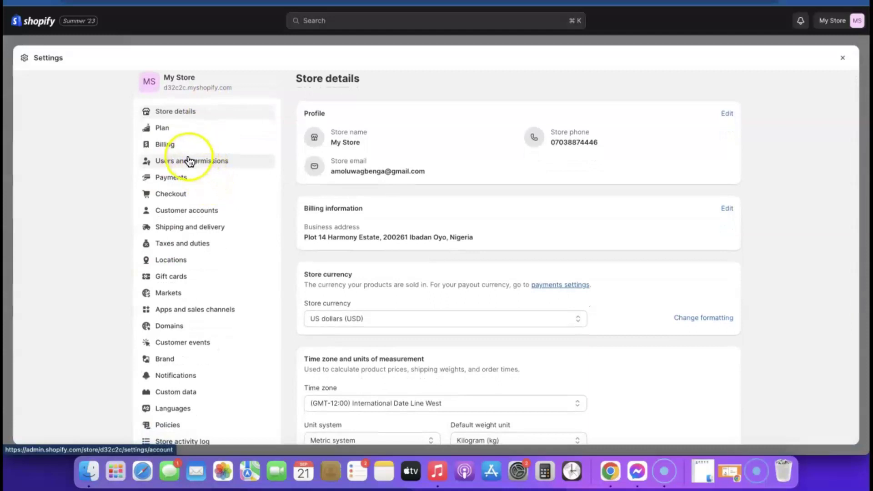
pyautogui.scroll(-2, 190, 165)
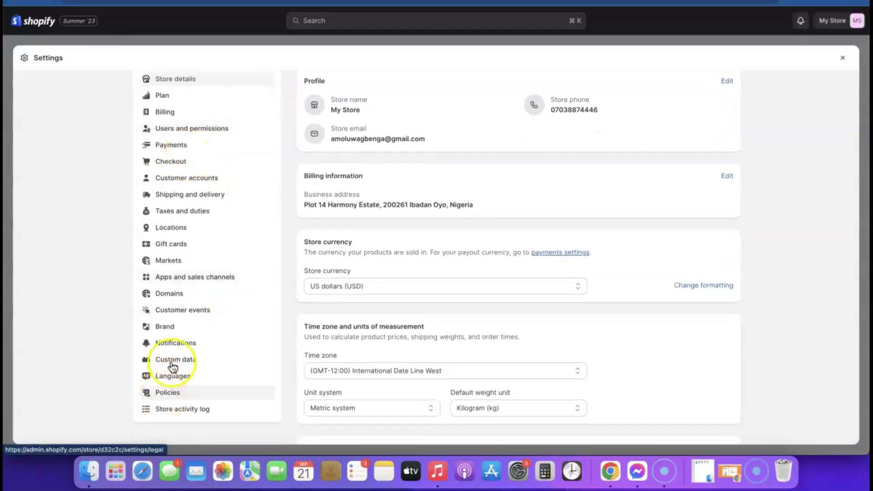
pyautogui.click(165, 392)
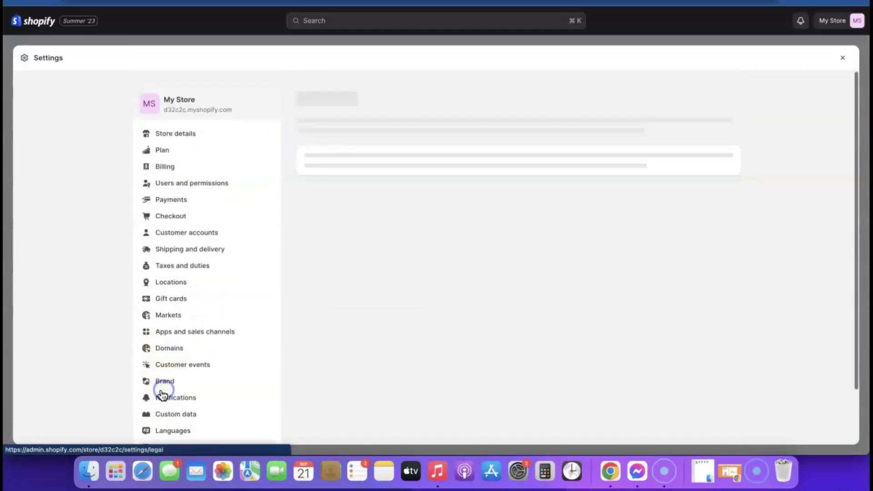
# - Generate the written return and refund policy from the template, leaving it unsaved
pyautogui.scroll(-5, 389, 147)
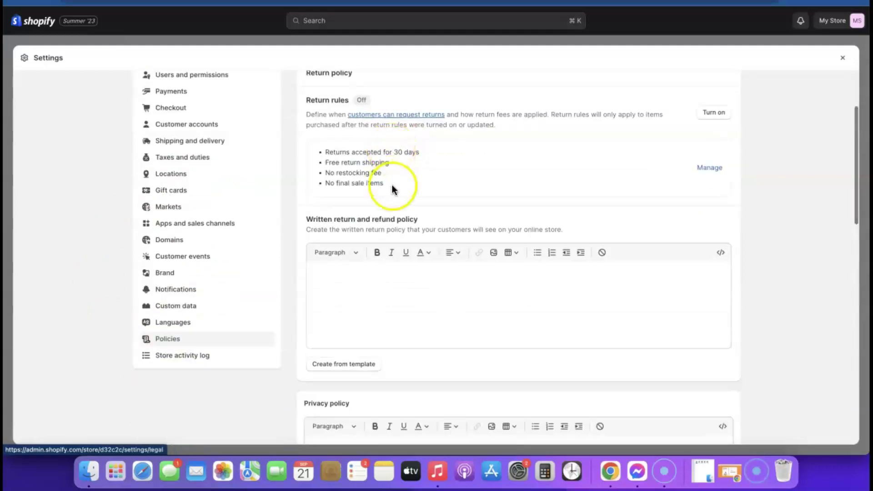
pyautogui.scroll(5, 393, 188)
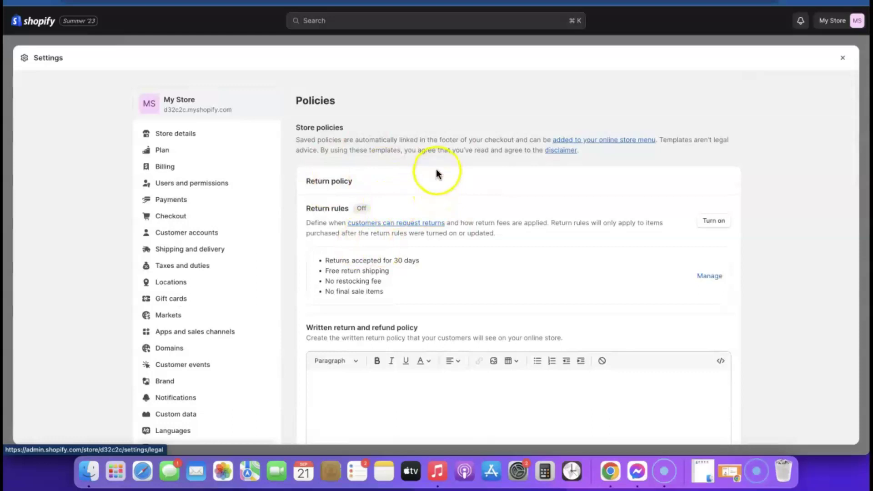
pyautogui.scroll(-5, 419, 288)
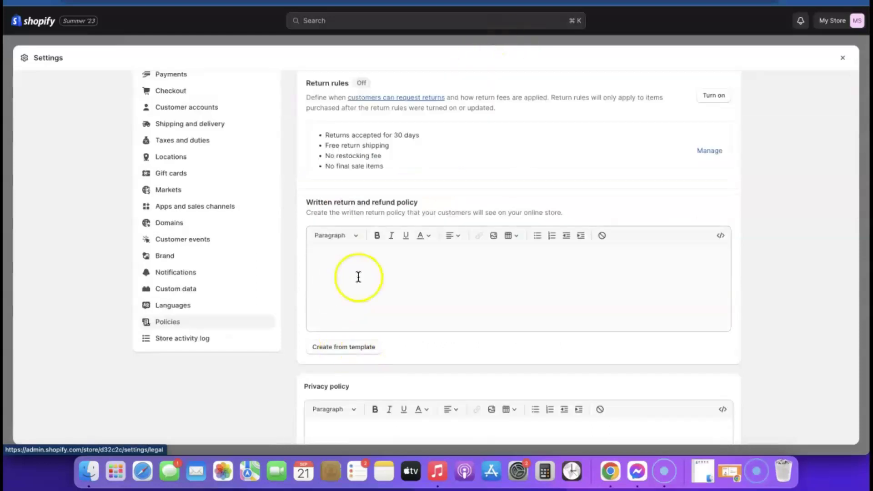
pyautogui.click(340, 348)
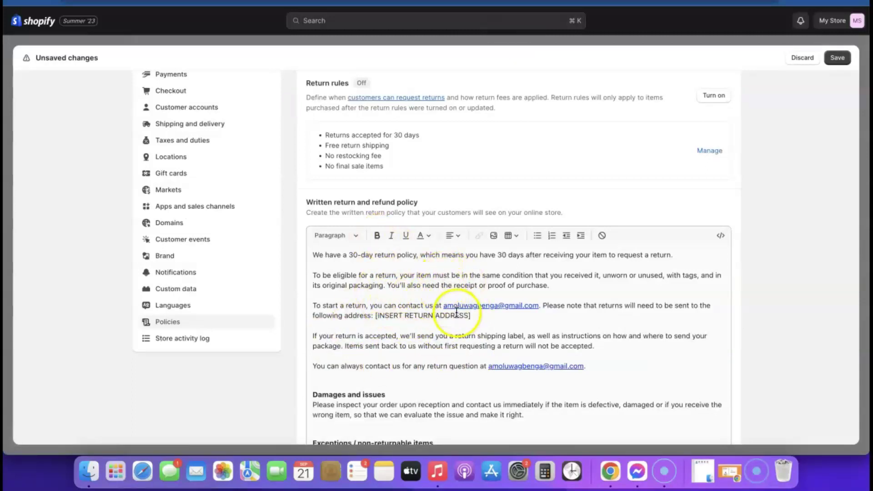
pyautogui.scroll(-10, 464, 298)
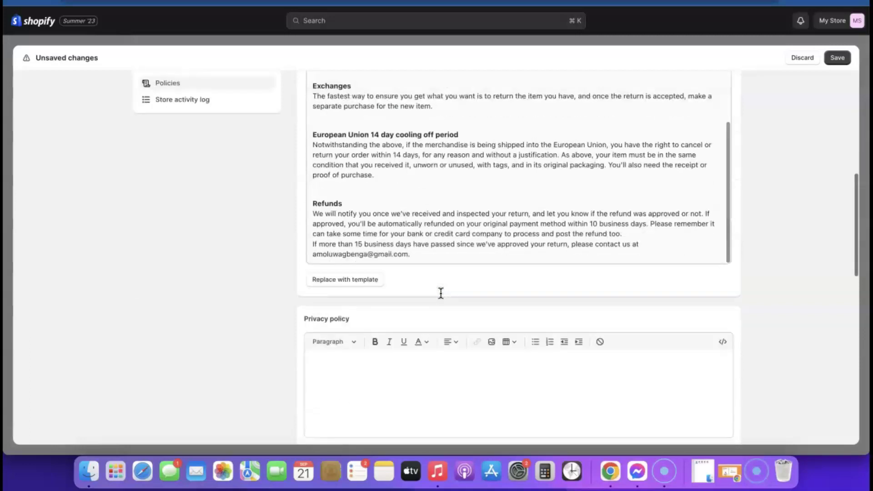
pyautogui.scroll(10, 446, 192)
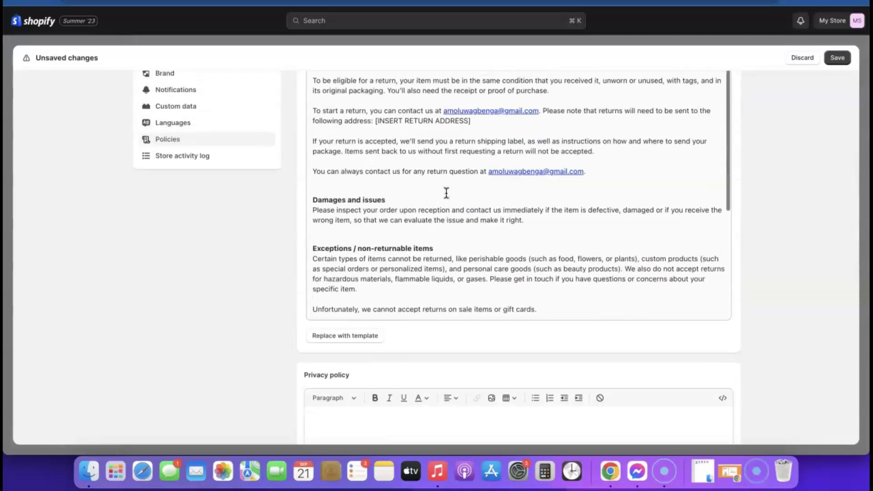
pyautogui.scroll(1, 446, 192)
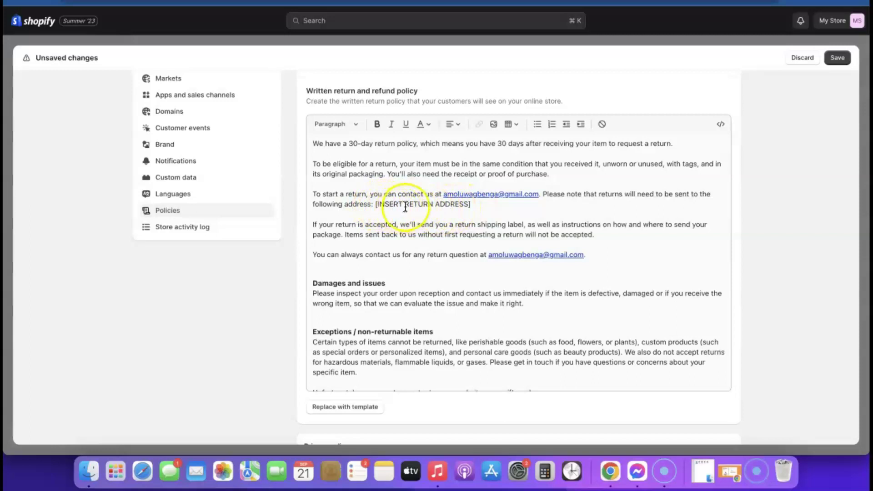
pyautogui.scroll(-3, 458, 213)
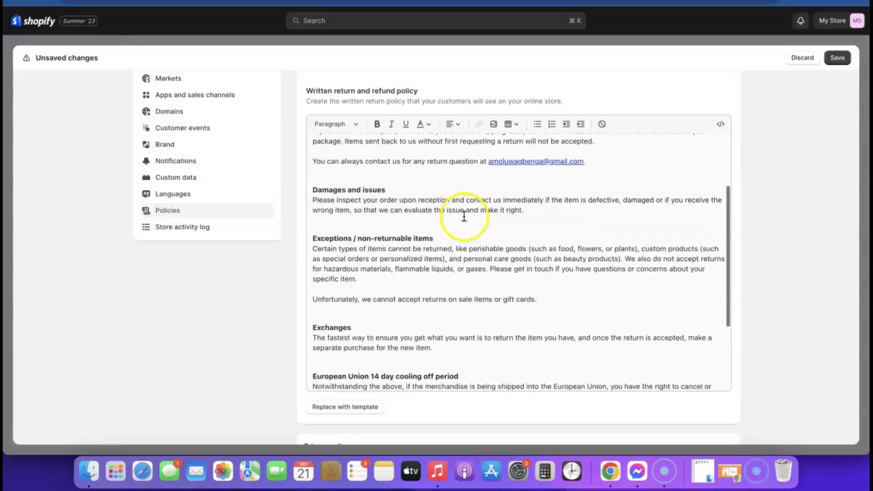
pyautogui.scroll(-10, 668, 281)
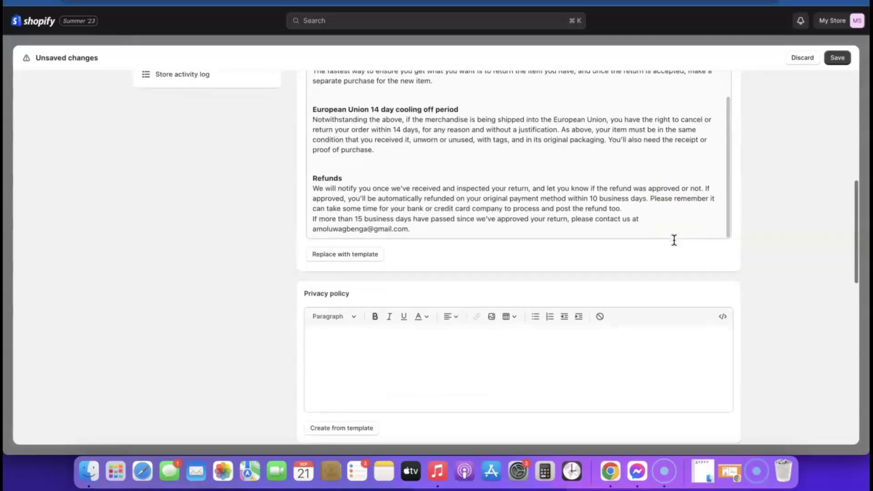
pyautogui.scroll(-5, 667, 252)
pyautogui.scroll(2, 445, 171)
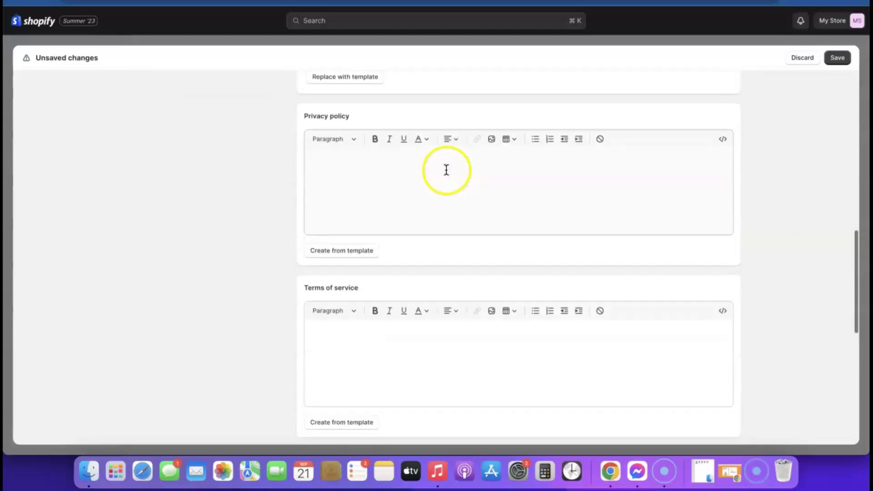
# - Create the privacy policy from the template
pyautogui.click(337, 252)
pyautogui.scroll(3, 560, 236)
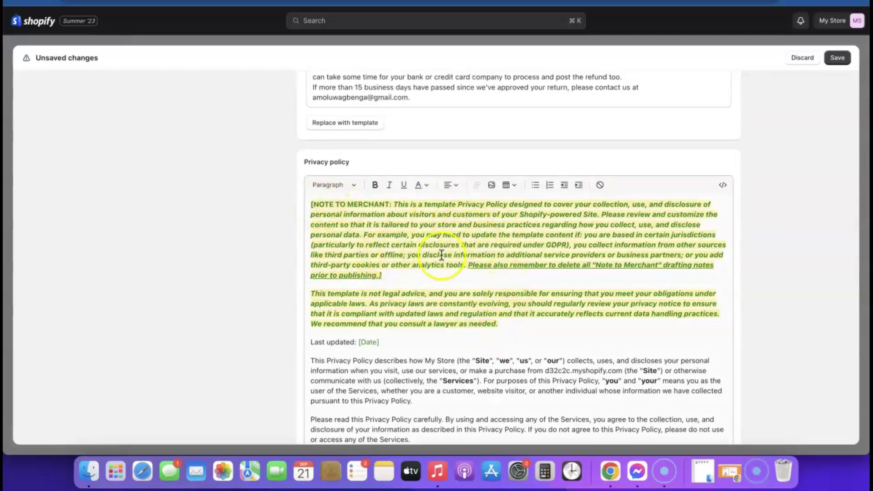
pyautogui.scroll(-10, 442, 254)
pyautogui.scroll(-6, 742, 219)
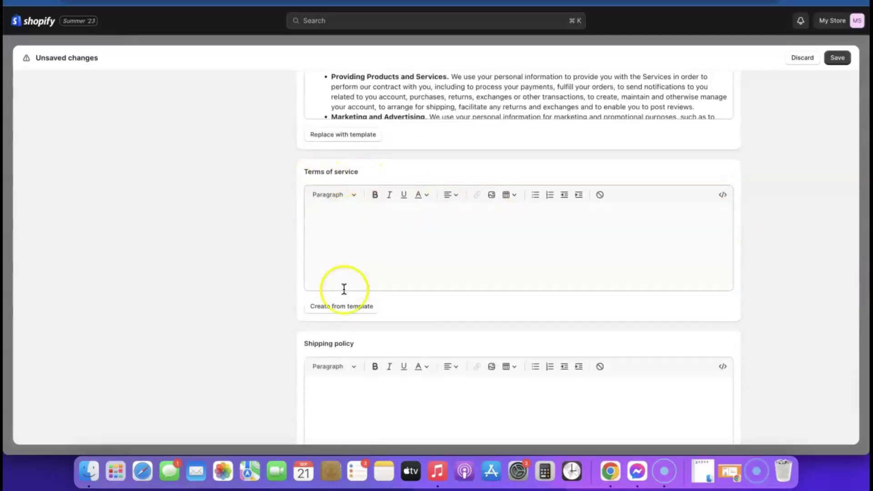
# - Create the Terms of Service from the template
pyautogui.click(337, 307)
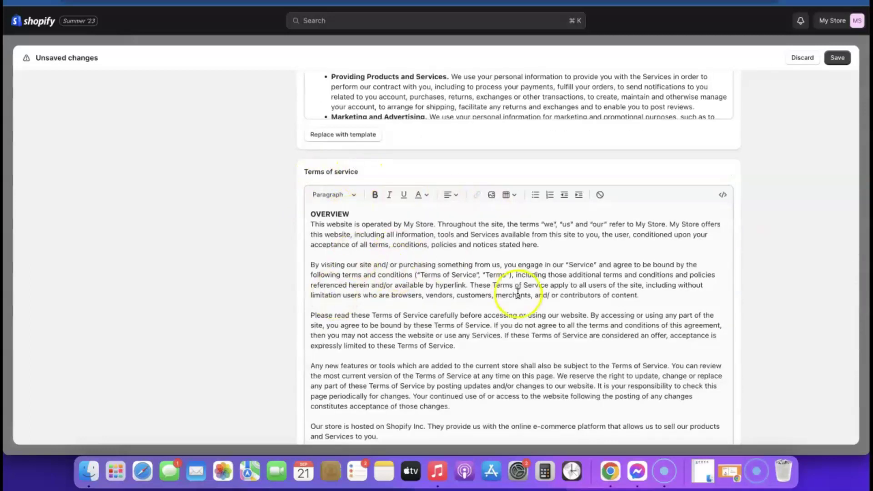
pyautogui.scroll(-20, 519, 293)
pyautogui.scroll(-10, 518, 294)
pyautogui.scroll(-5, 758, 297)
pyautogui.scroll(-10, 647, 226)
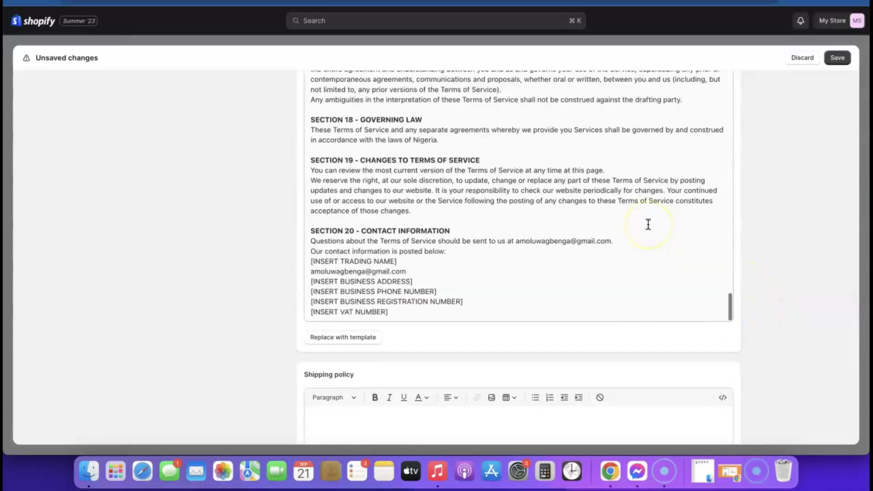
pyautogui.scroll(-6, 648, 225)
pyautogui.scroll(4, 647, 225)
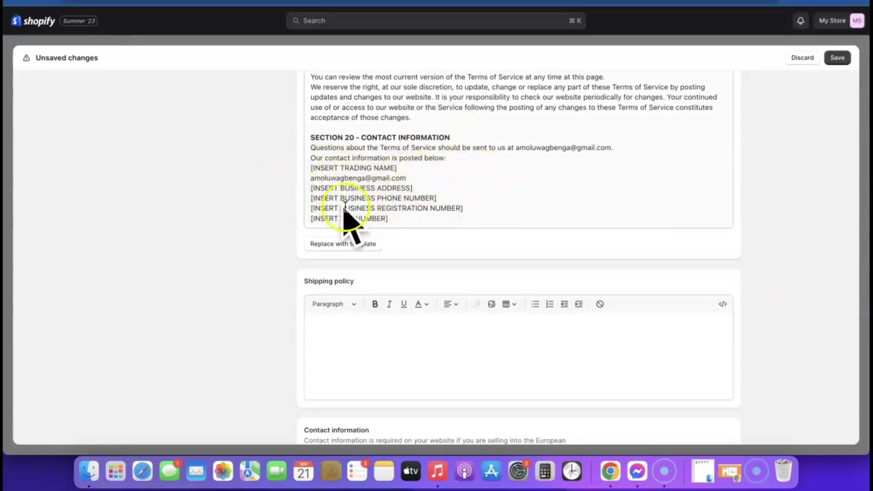
pyautogui.scroll(-2, 589, 197)
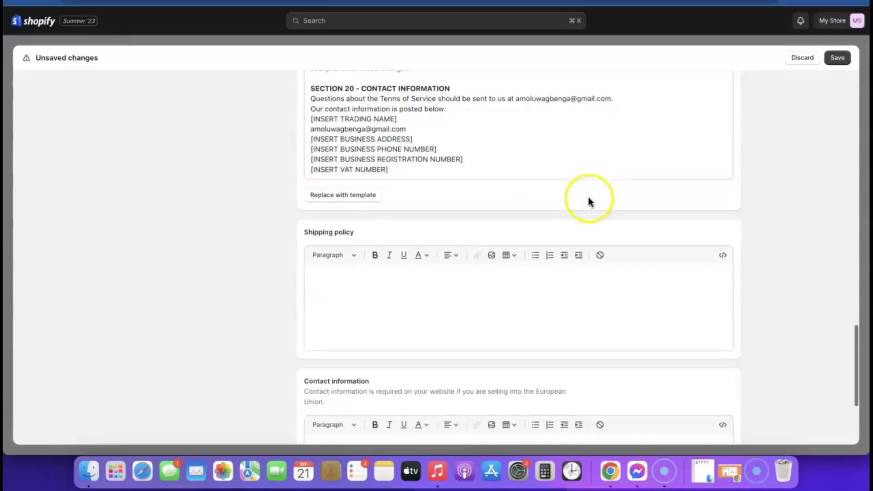
# - Start editing the empty shipping policy and review the remaining policies
pyautogui.click(395, 296)
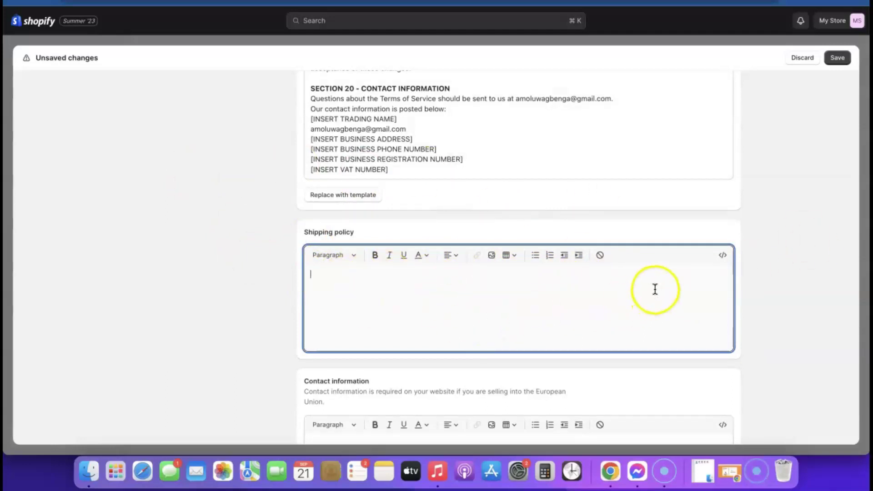
pyautogui.scroll(-5, 658, 289)
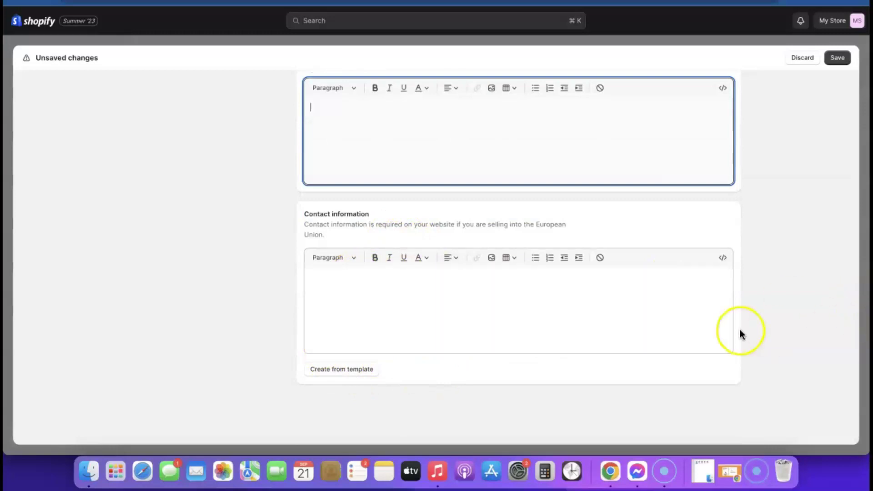
pyautogui.scroll(2, 740, 329)
pyautogui.scroll(-2, 731, 328)
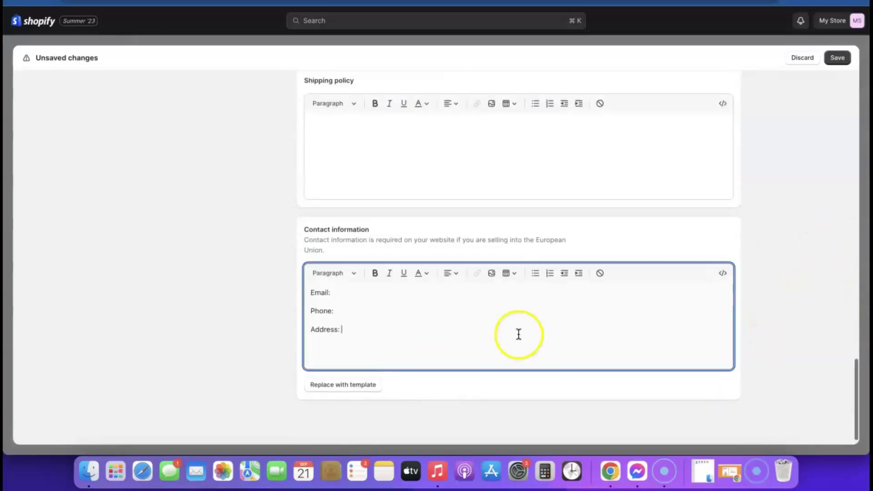
pyautogui.scroll(10, 553, 269)
# - Save the policies, then open the Footer menu under Online Store > Navigation
pyautogui.click(850, 59)
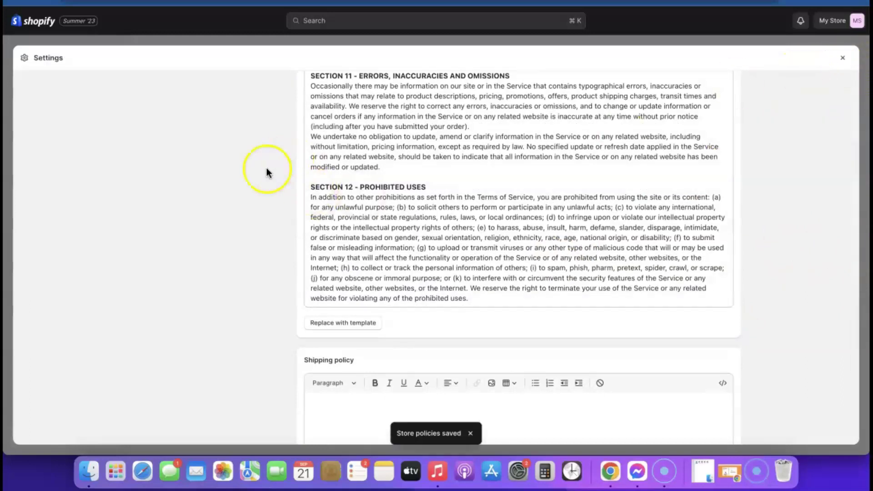
pyautogui.click(836, 69)
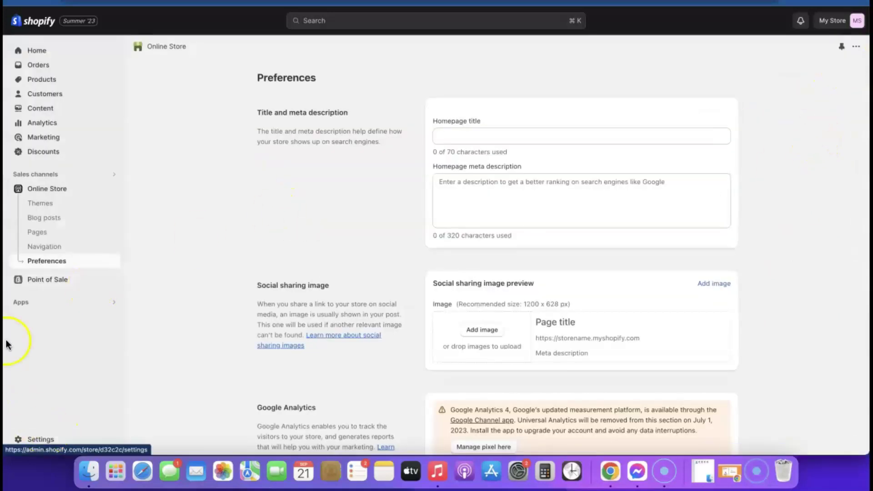
pyautogui.click(46, 247)
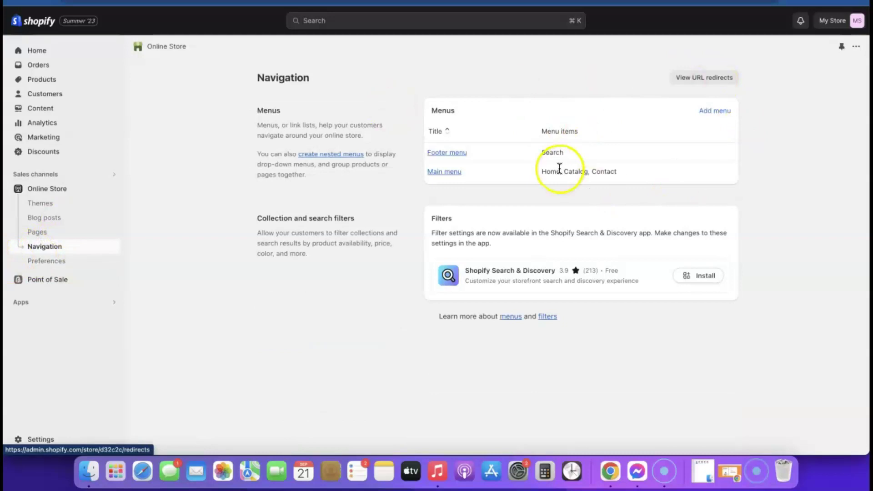
pyautogui.click(457, 153)
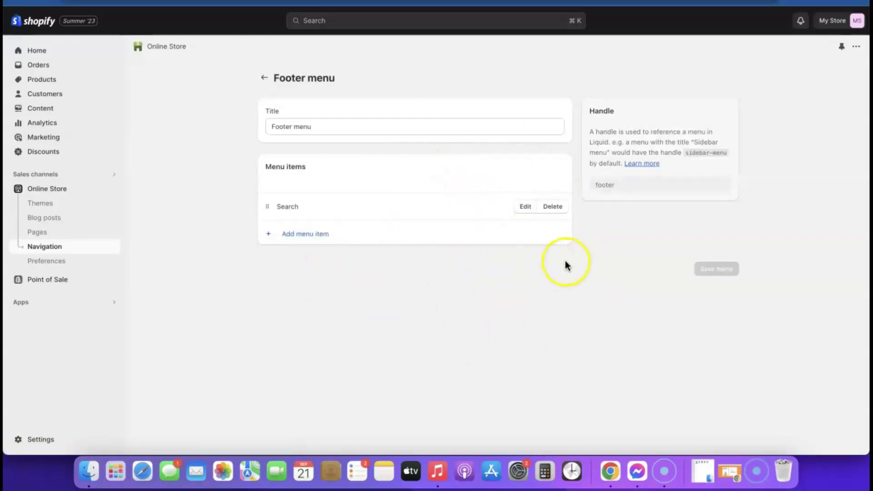
# - Add Privacy Policy and Refund Policy links to the footer menu
pyautogui.click(301, 236)
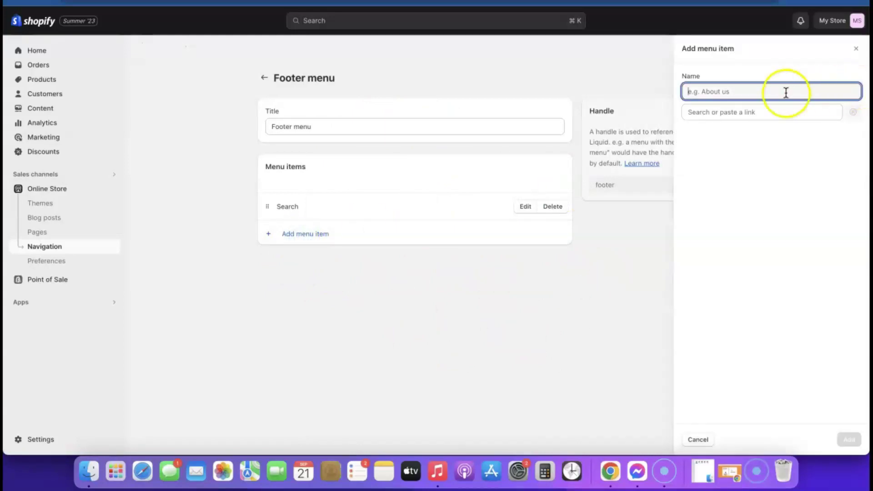
pyautogui.click(731, 116)
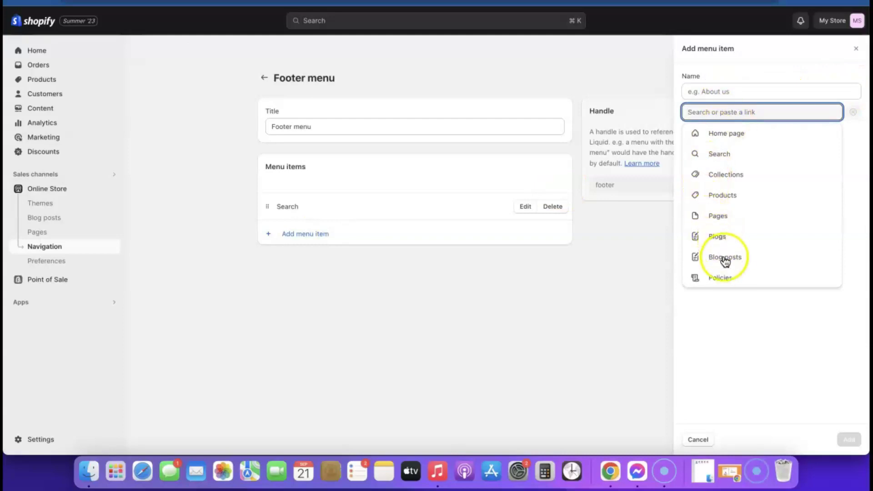
pyautogui.click(721, 279)
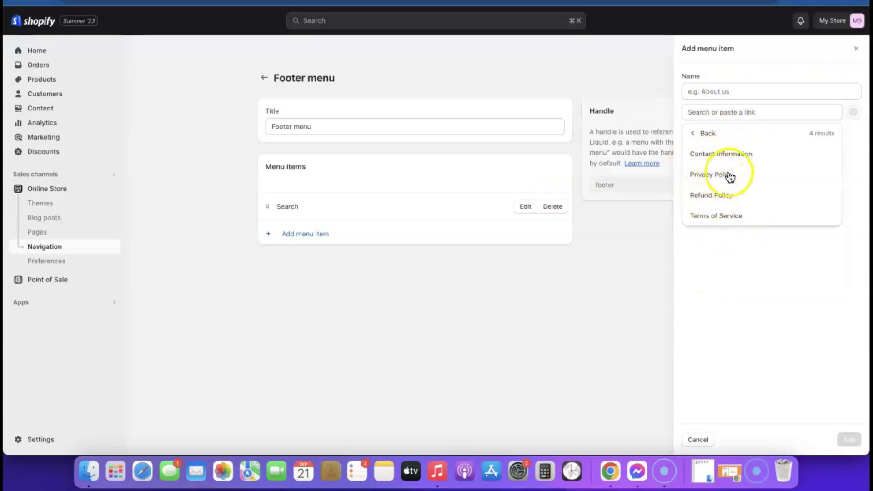
pyautogui.click(707, 175)
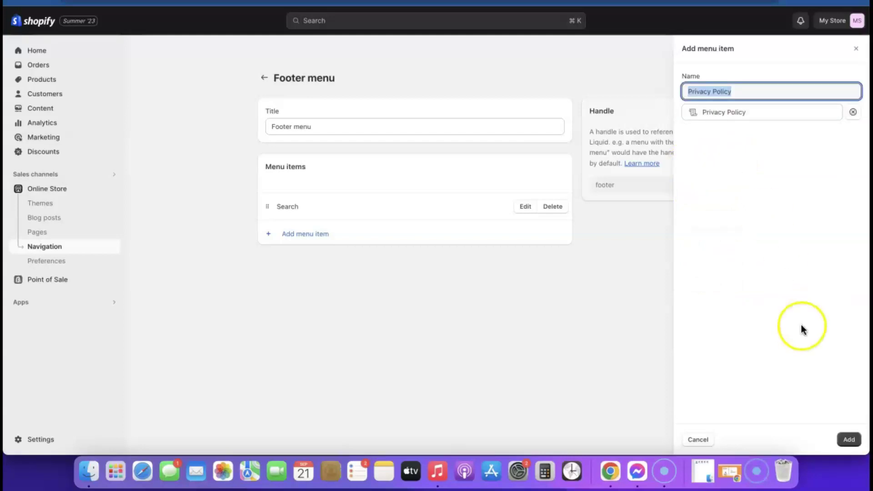
pyautogui.click(848, 440)
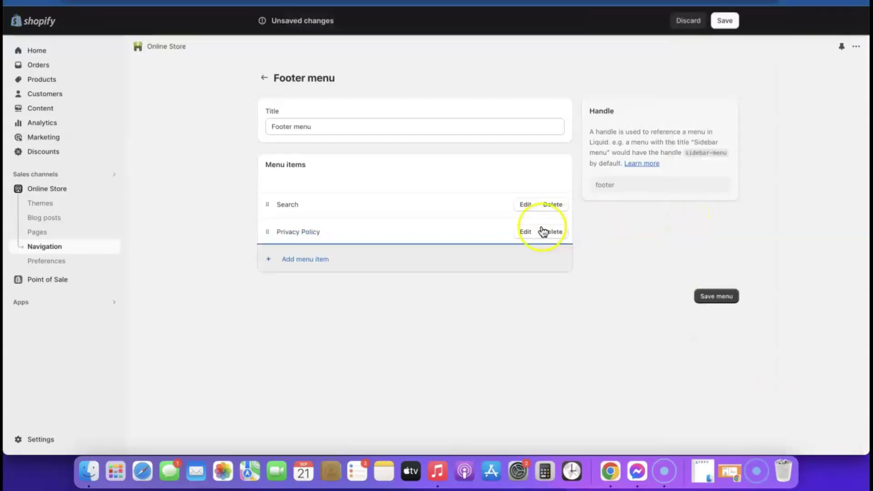
pyautogui.click(291, 263)
pyautogui.click(714, 109)
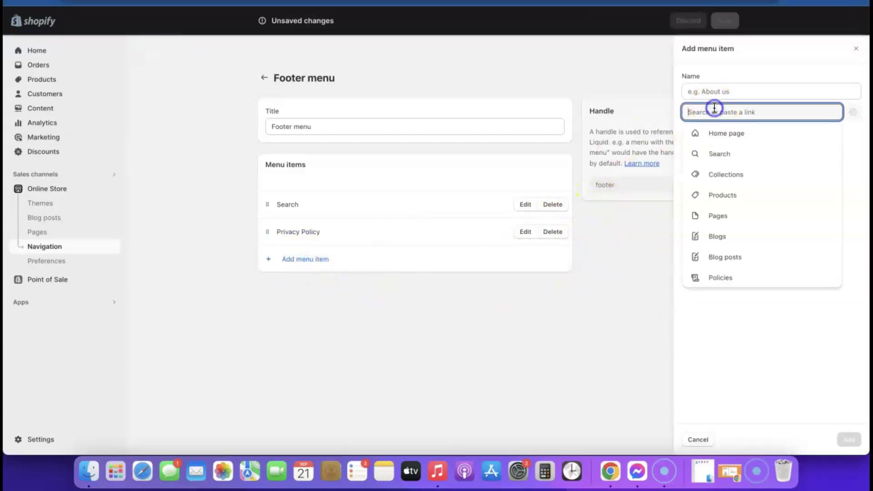
pyautogui.click(721, 277)
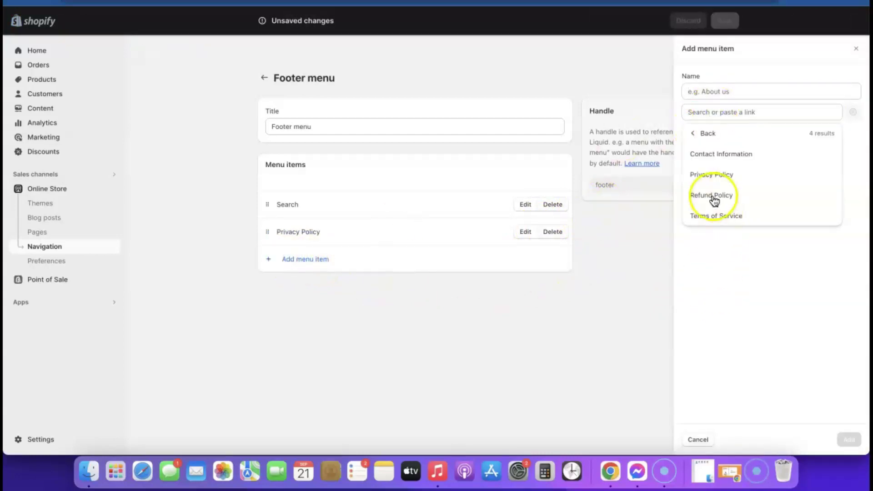
pyautogui.click(713, 196)
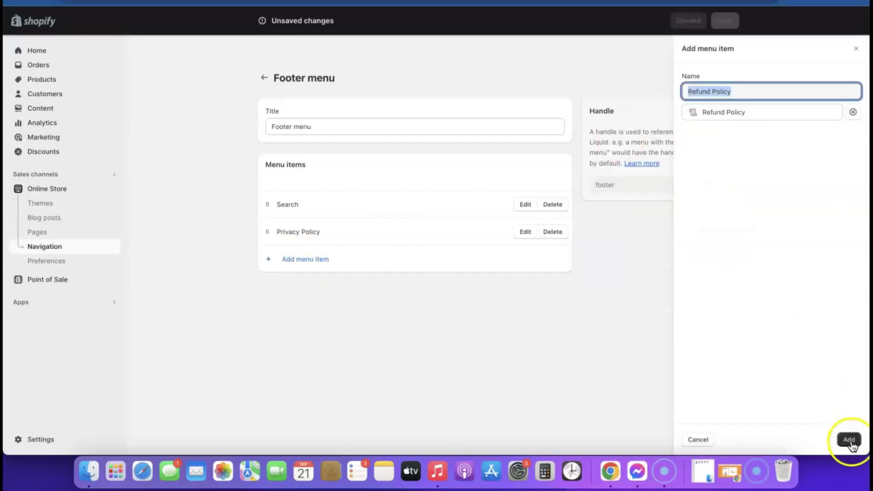
pyautogui.click(849, 440)
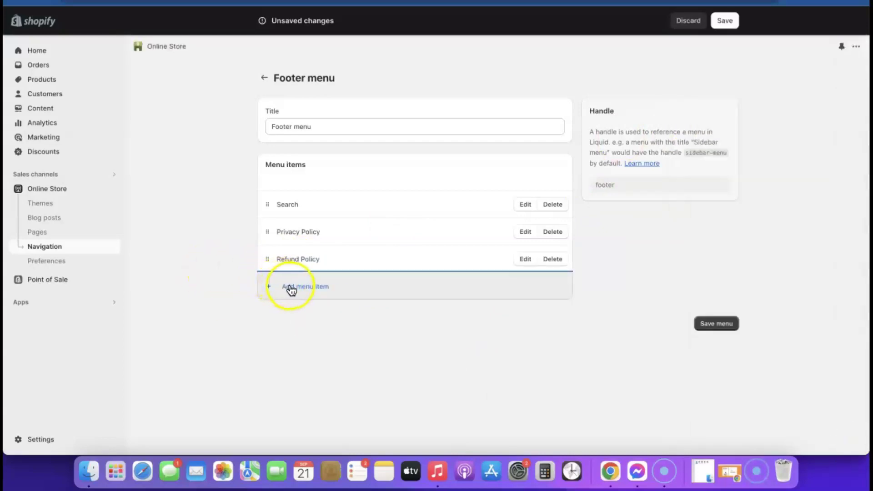
# - Add Terms of Service and Contact Information links, then save the footer menu
pyautogui.click(291, 290)
pyautogui.click(690, 115)
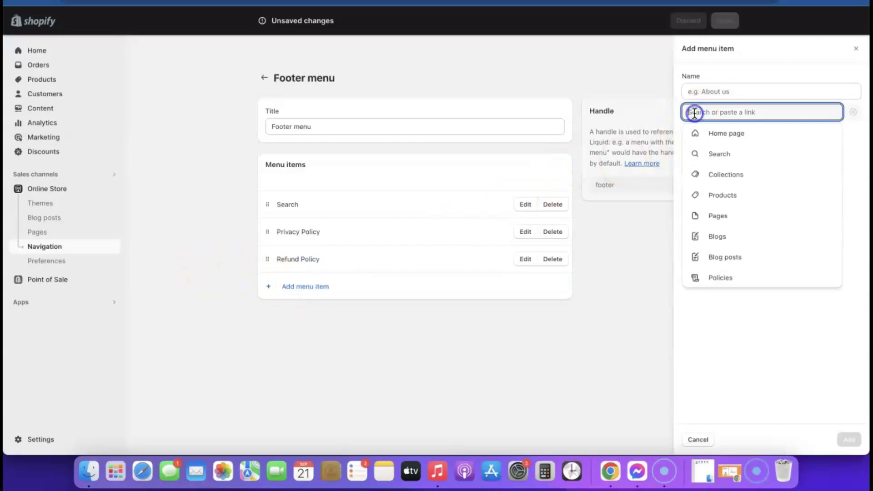
pyautogui.click(726, 279)
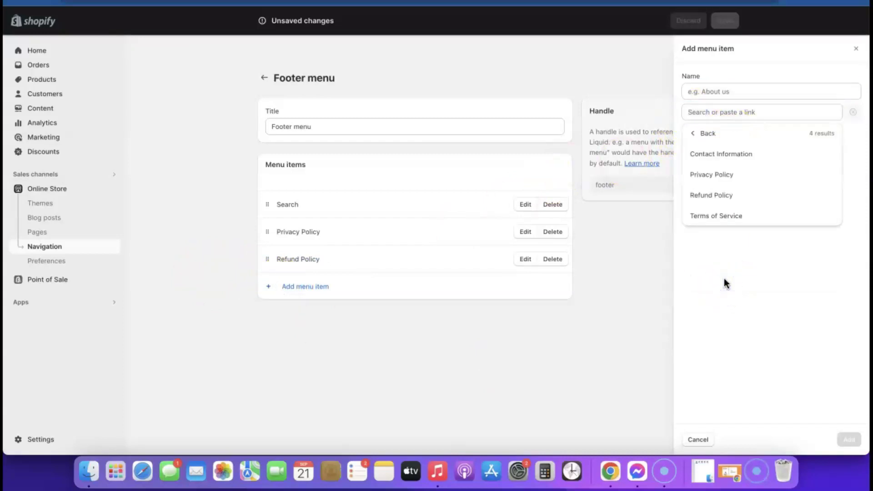
pyautogui.click(721, 216)
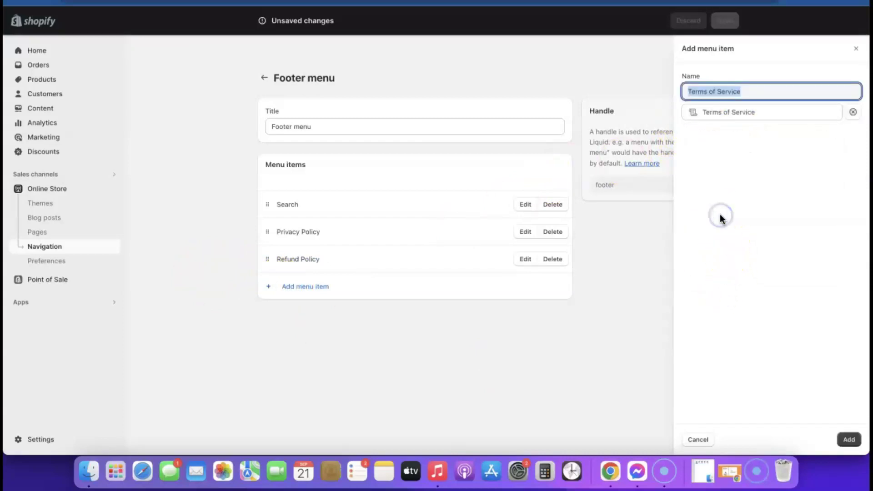
pyautogui.click(850, 446)
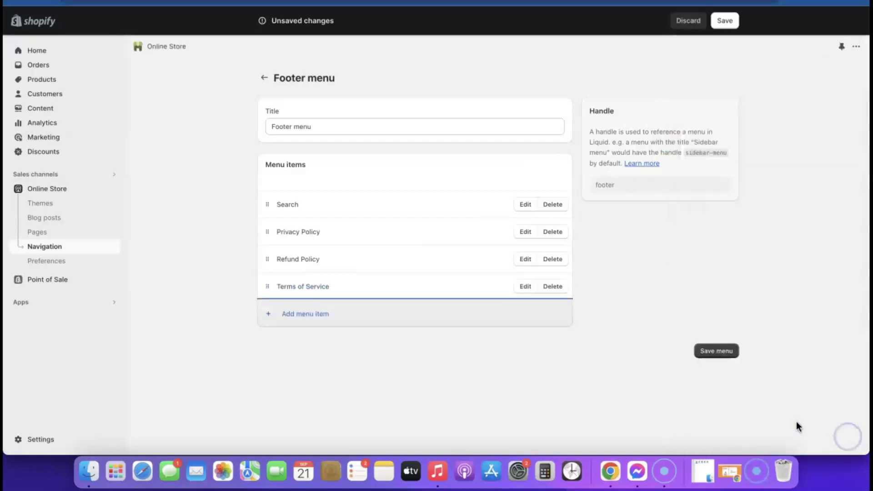
pyautogui.click(314, 318)
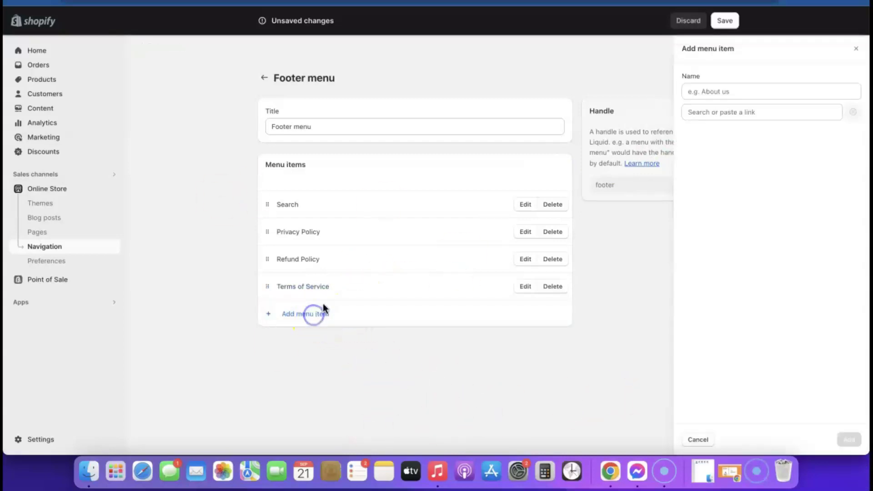
pyautogui.click(716, 112)
pyautogui.click(728, 284)
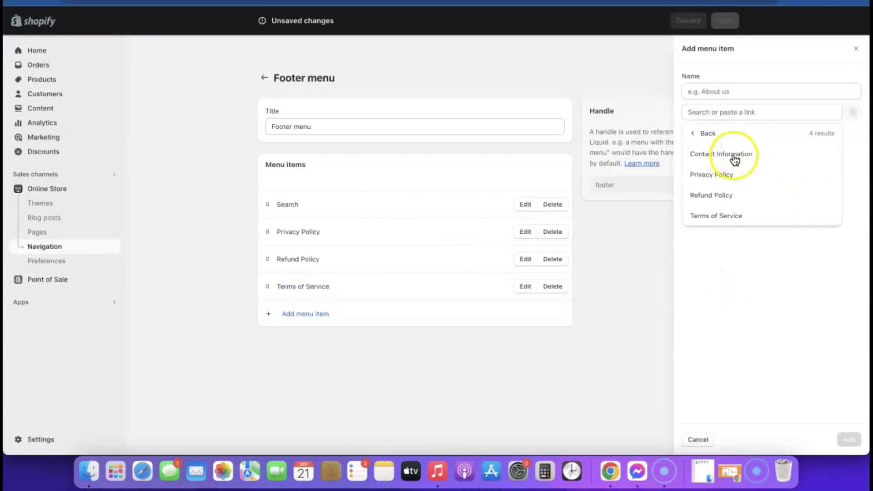
pyautogui.click(733, 154)
pyautogui.click(849, 439)
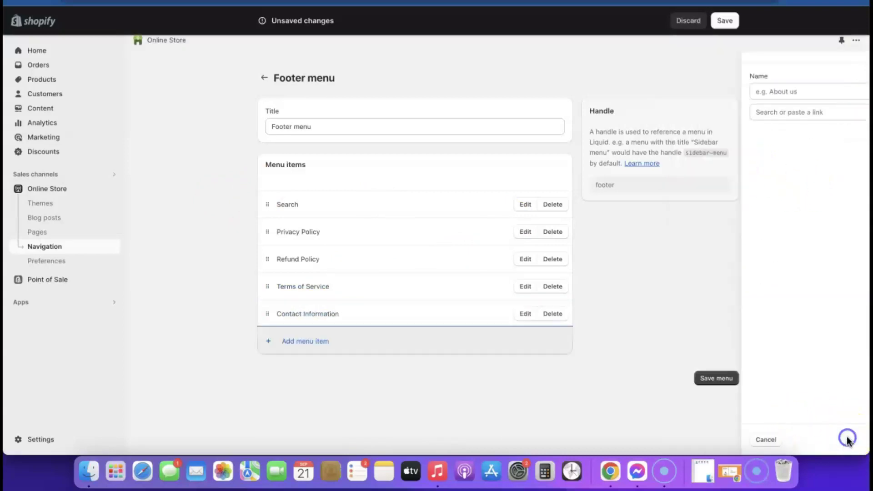
pyautogui.click(715, 380)
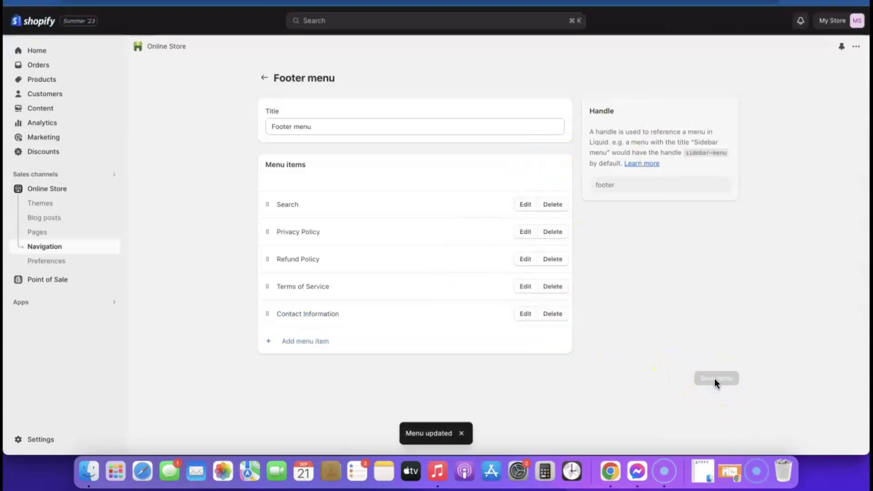
# - Reopen the Sense theme editor and add a Menu block to the Footer section
pyautogui.click(250, 224)
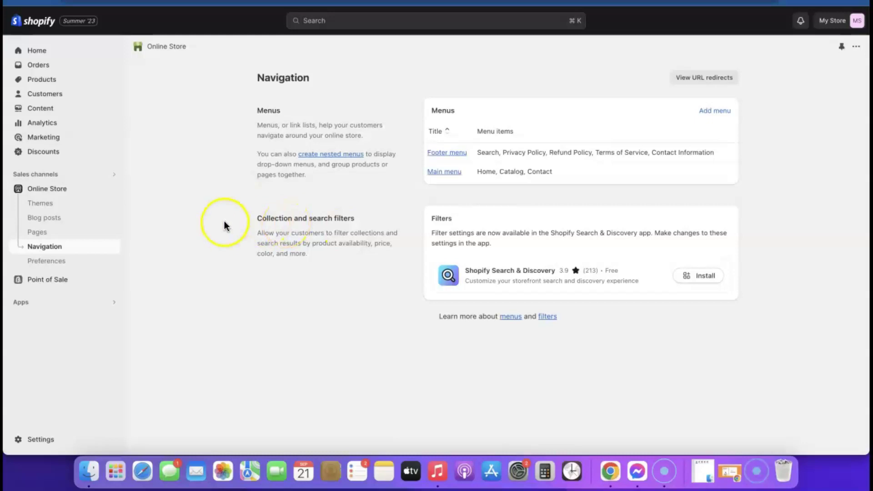
pyautogui.click(54, 189)
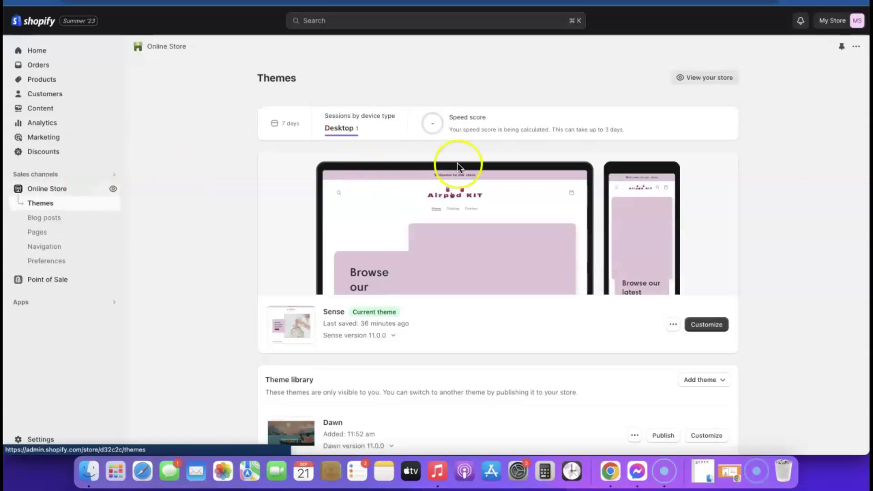
pyautogui.click(716, 326)
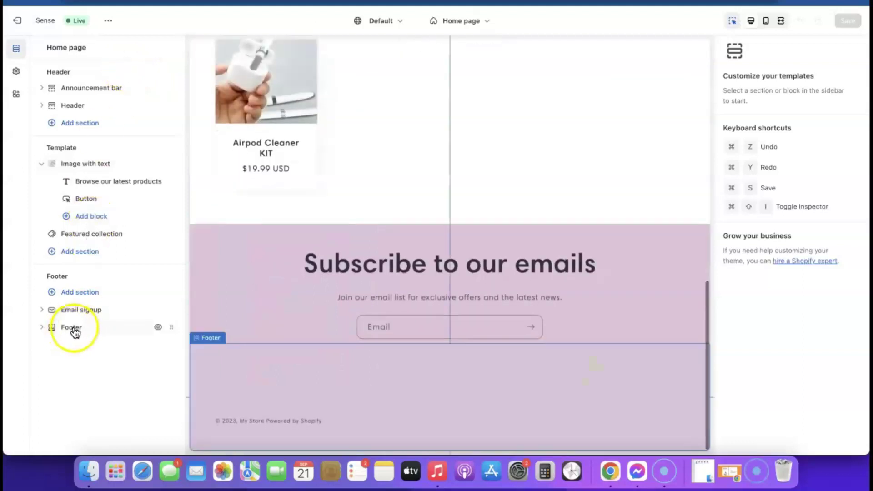
pyautogui.click(72, 328)
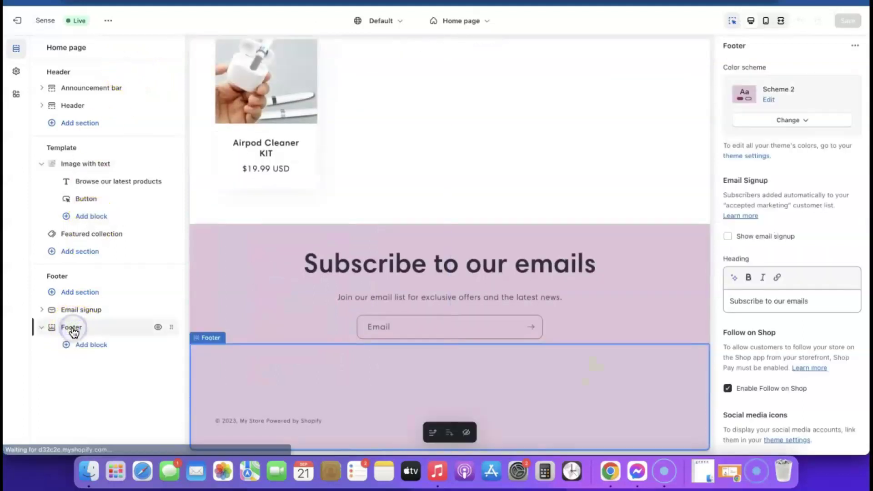
pyautogui.click(92, 347)
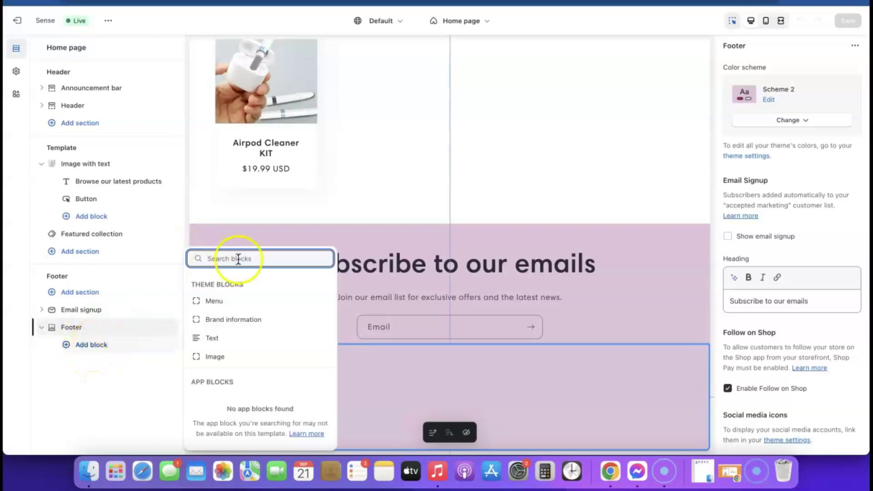
pyautogui.click(215, 301)
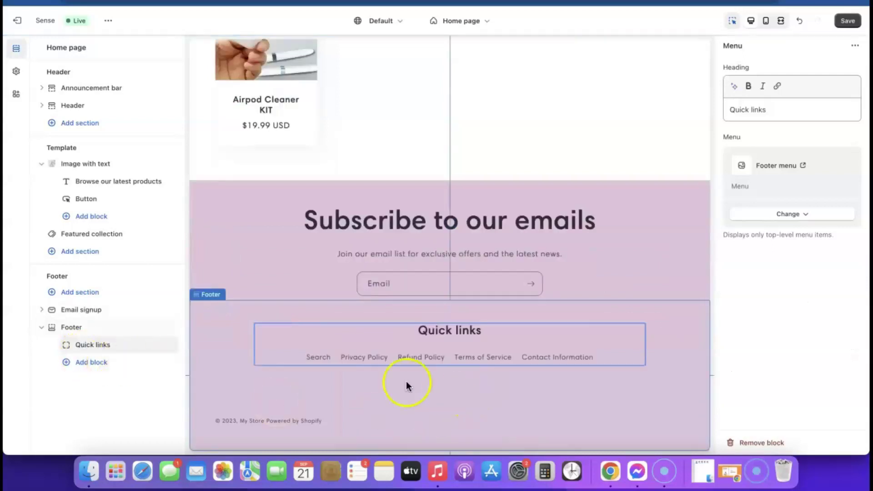